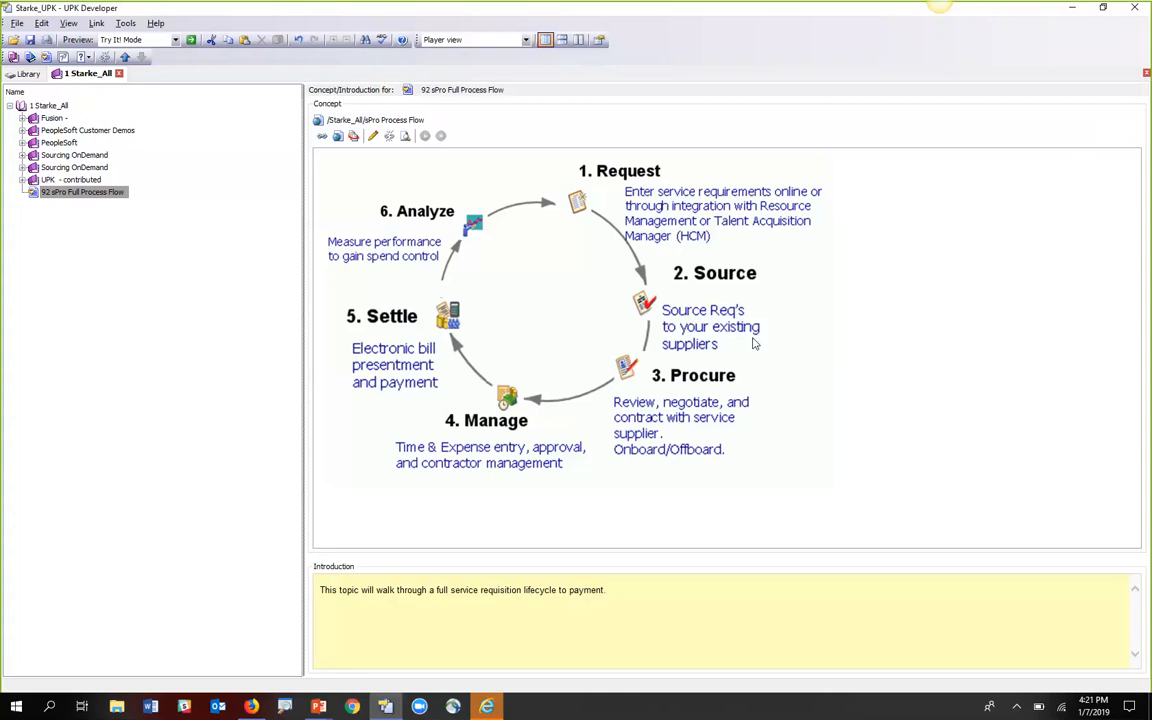
# - Switch to Internet Explorer and start the 92 sPro Full Process Flow topic in Try It mode
pyautogui.hotkey('alt', 'Tab')
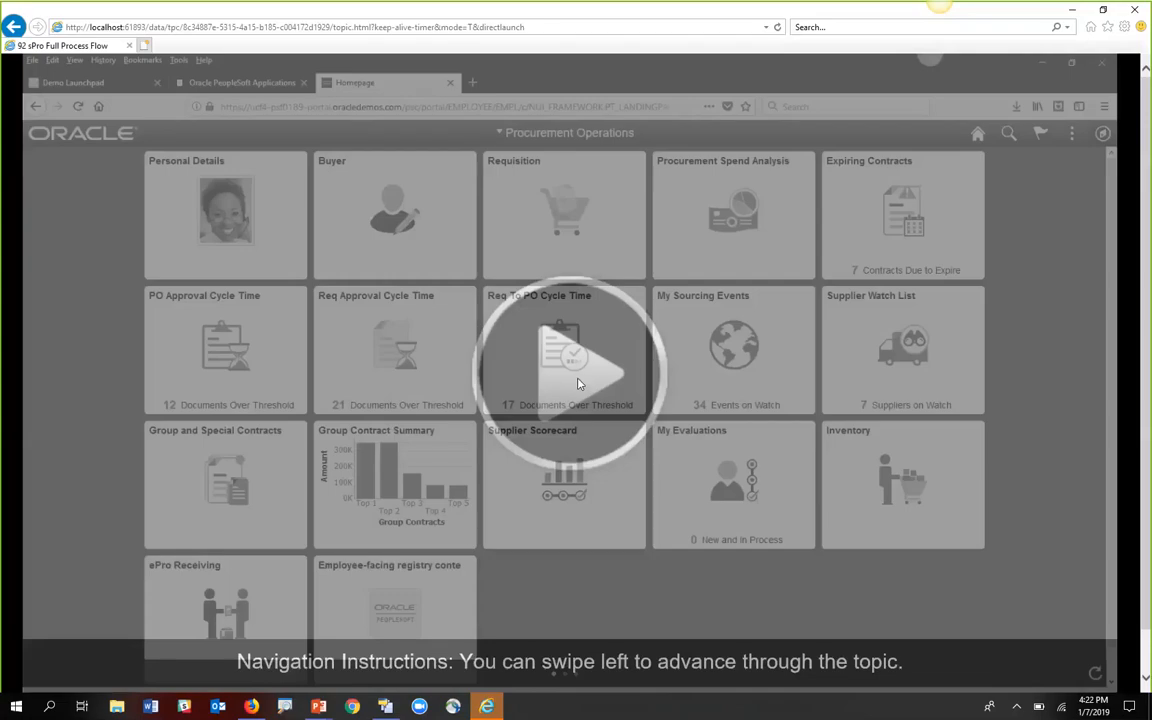
pyautogui.click(580, 384)
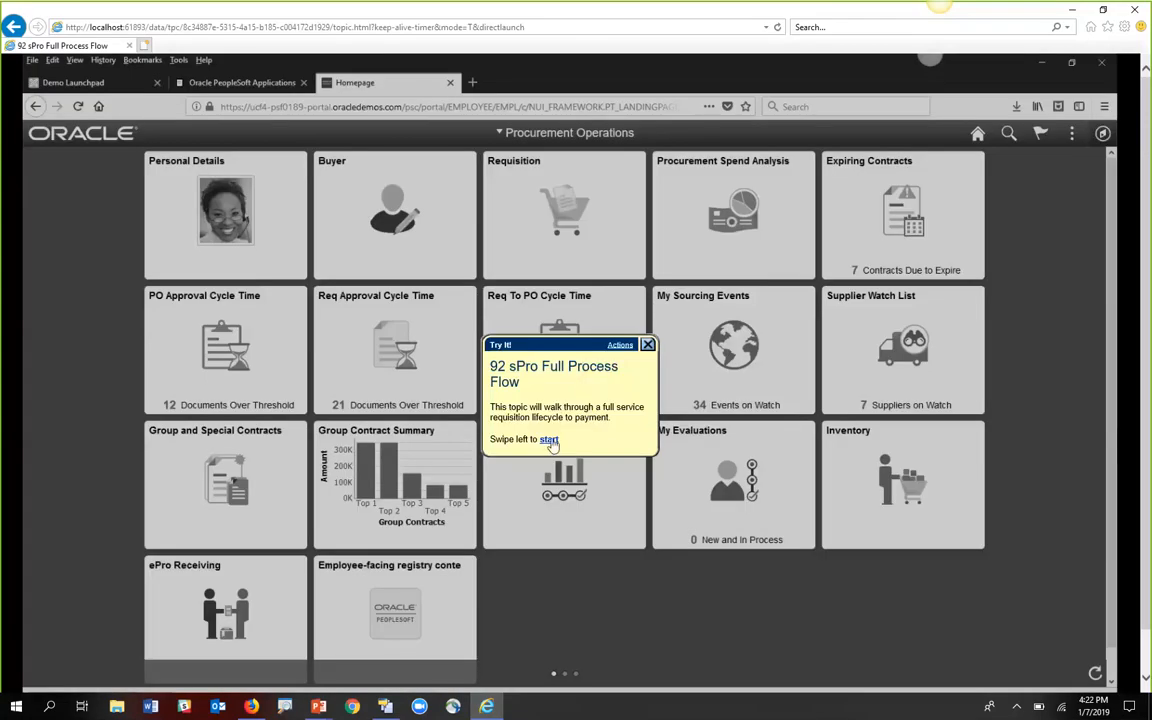
pyautogui.click(550, 441)
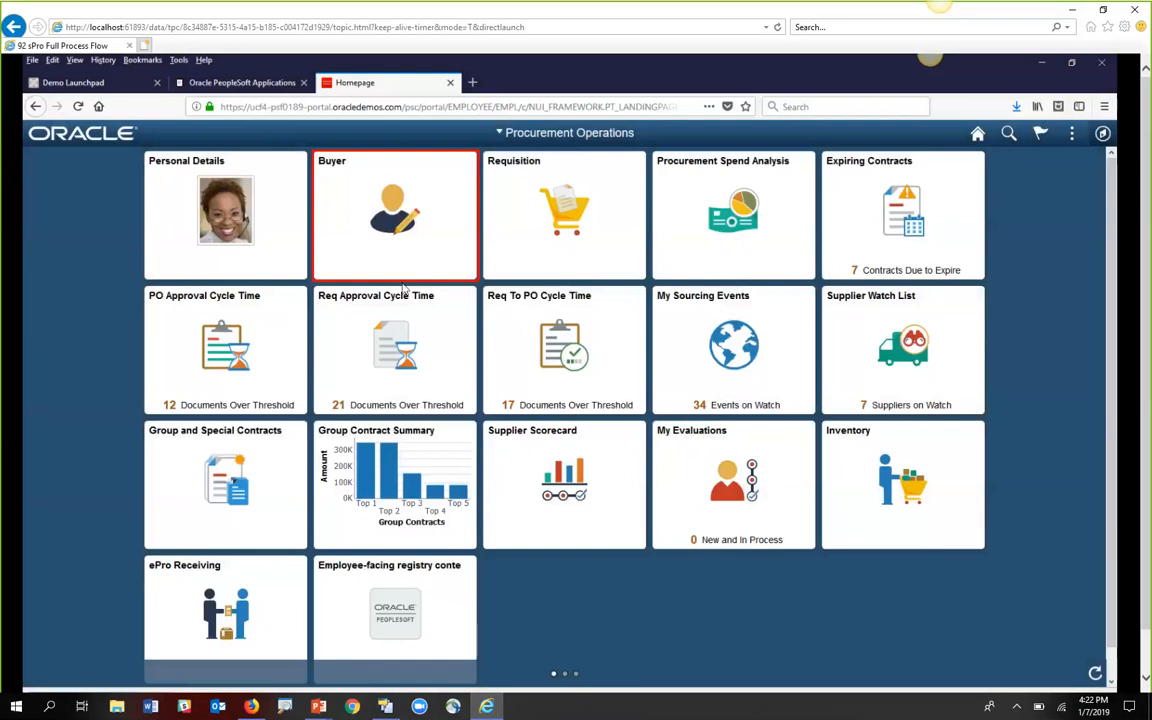
# - Go to the Buyer requisition creation page and list the Resource services available under Services Procurement
pyautogui.click(390, 244)
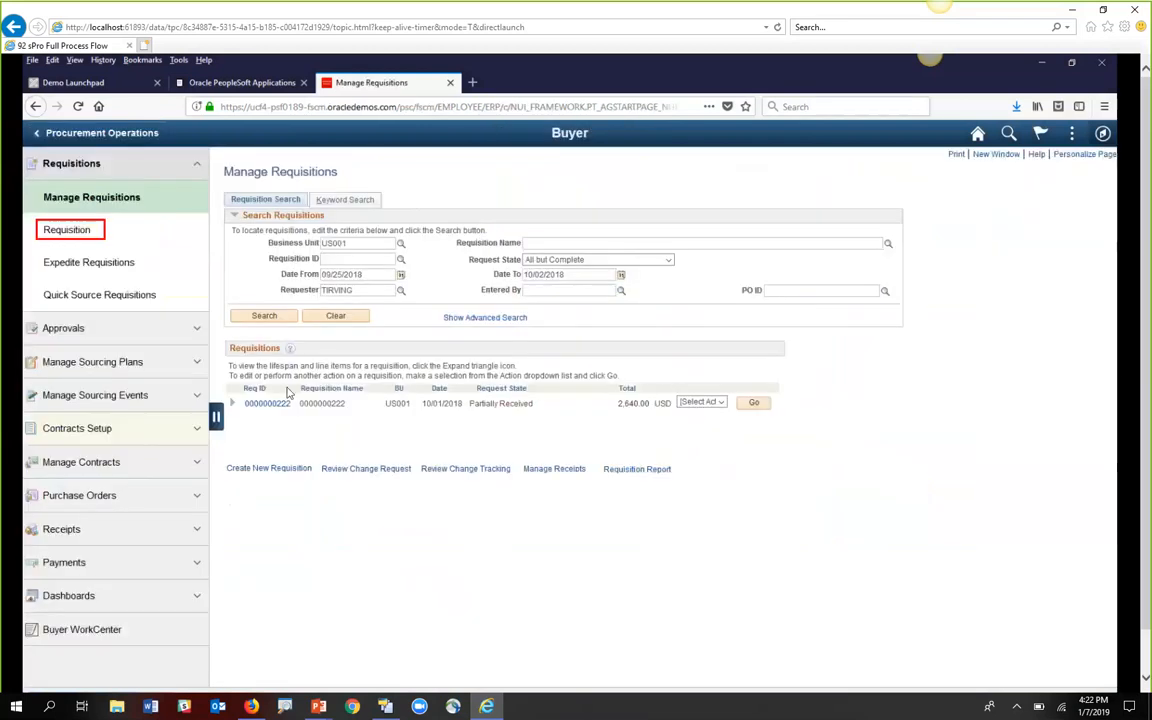
pyautogui.click(89, 231)
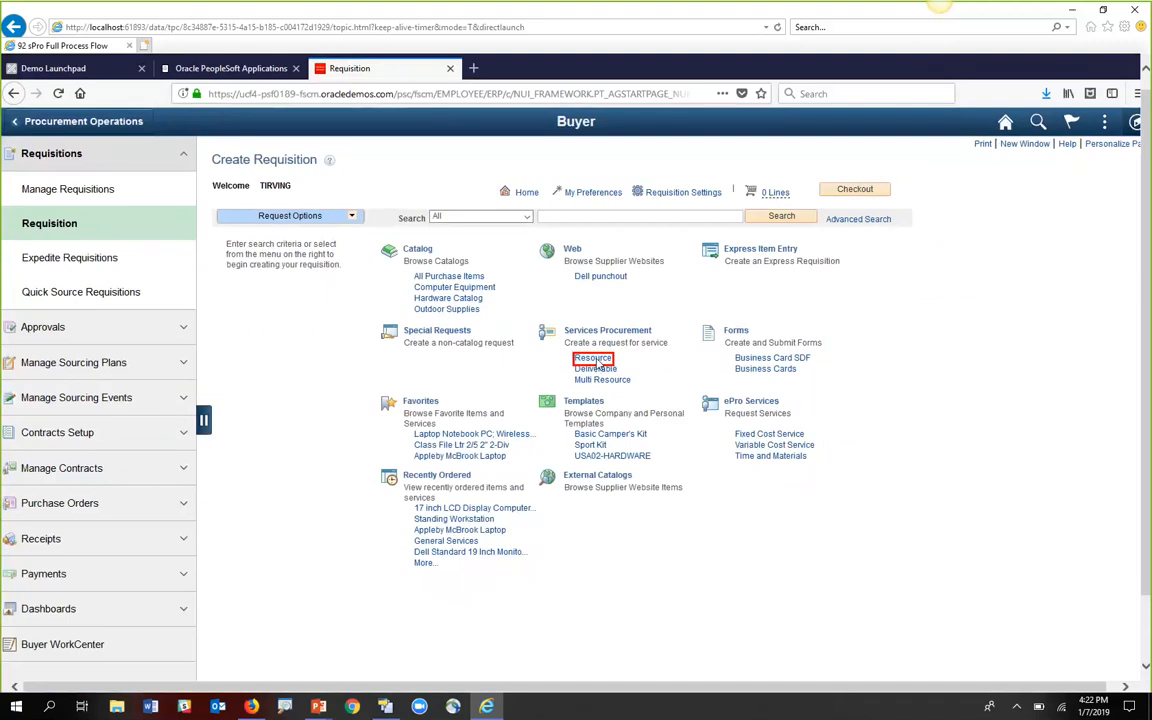
pyautogui.click(593, 359)
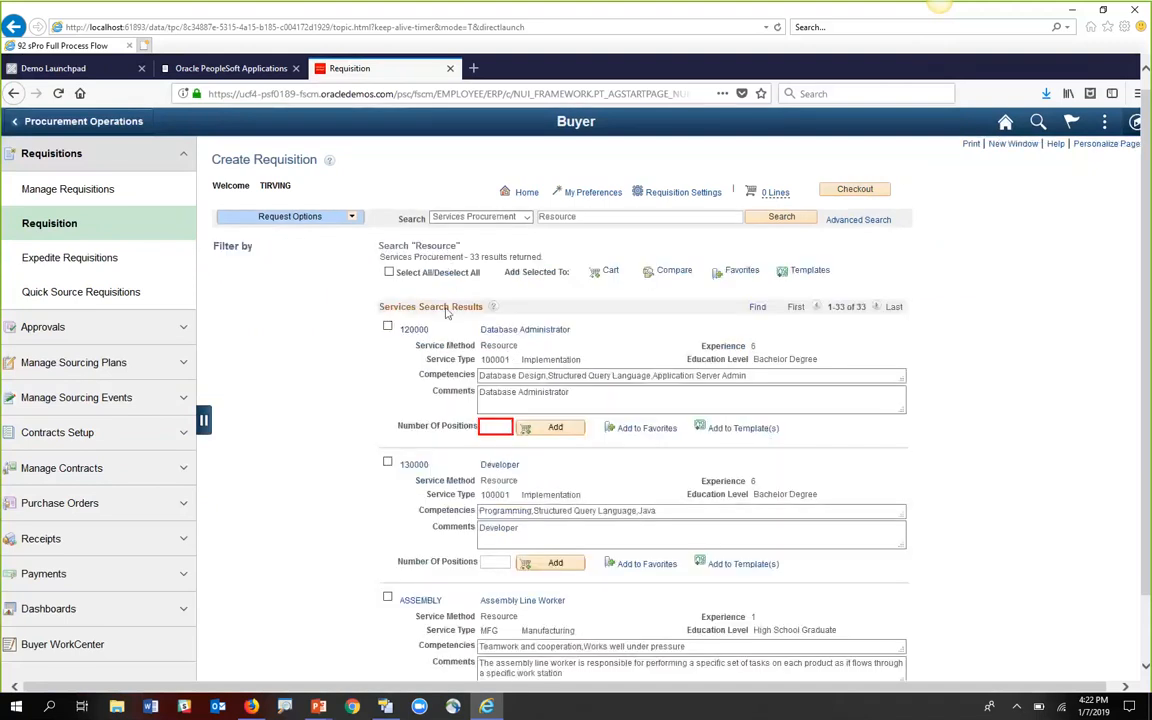
# - Add one Database Administrator position to the requisition
pyautogui.click(517, 338)
pyautogui.write('1')
pyautogui.press('Tab')
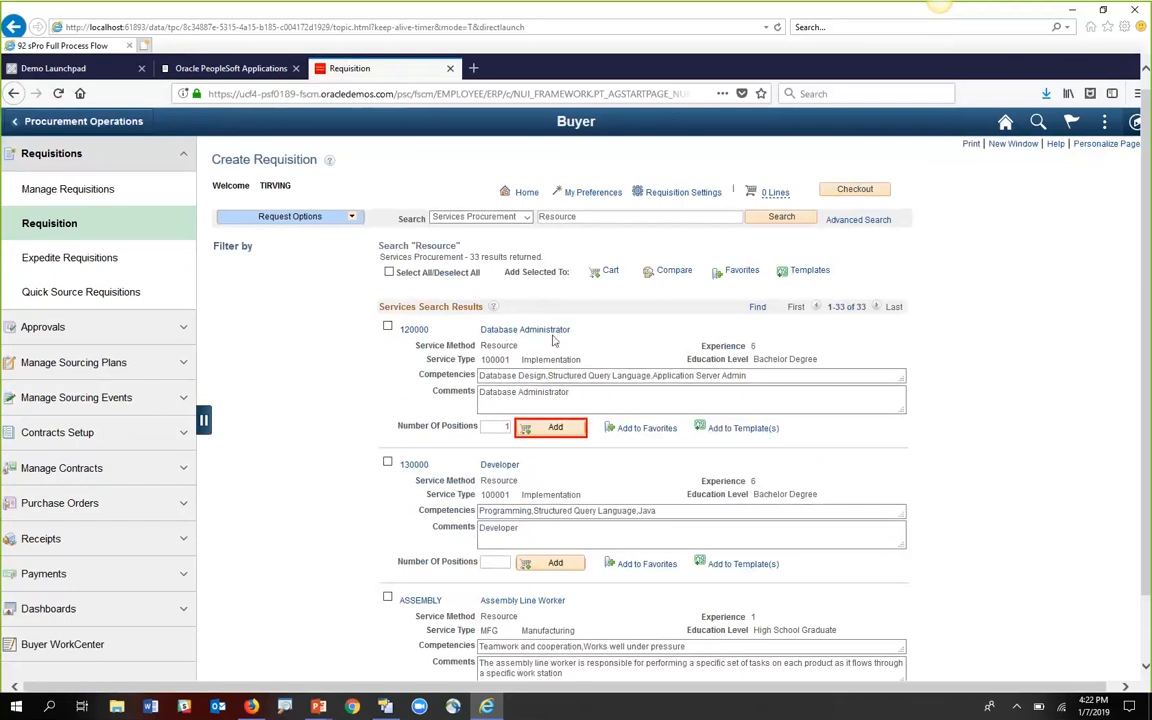
pyautogui.click(550, 428)
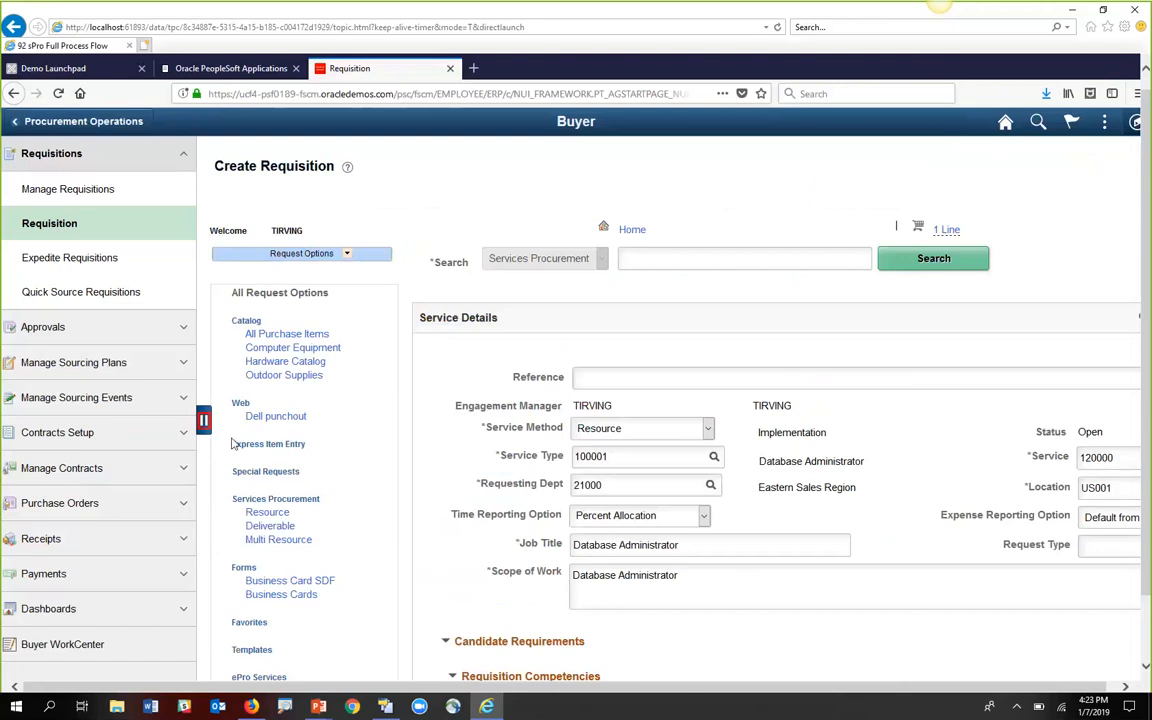
# - Hide the side navigation and review the Time Reporting Option choices and the Database Design competency's Action choices
pyautogui.click(204, 422)
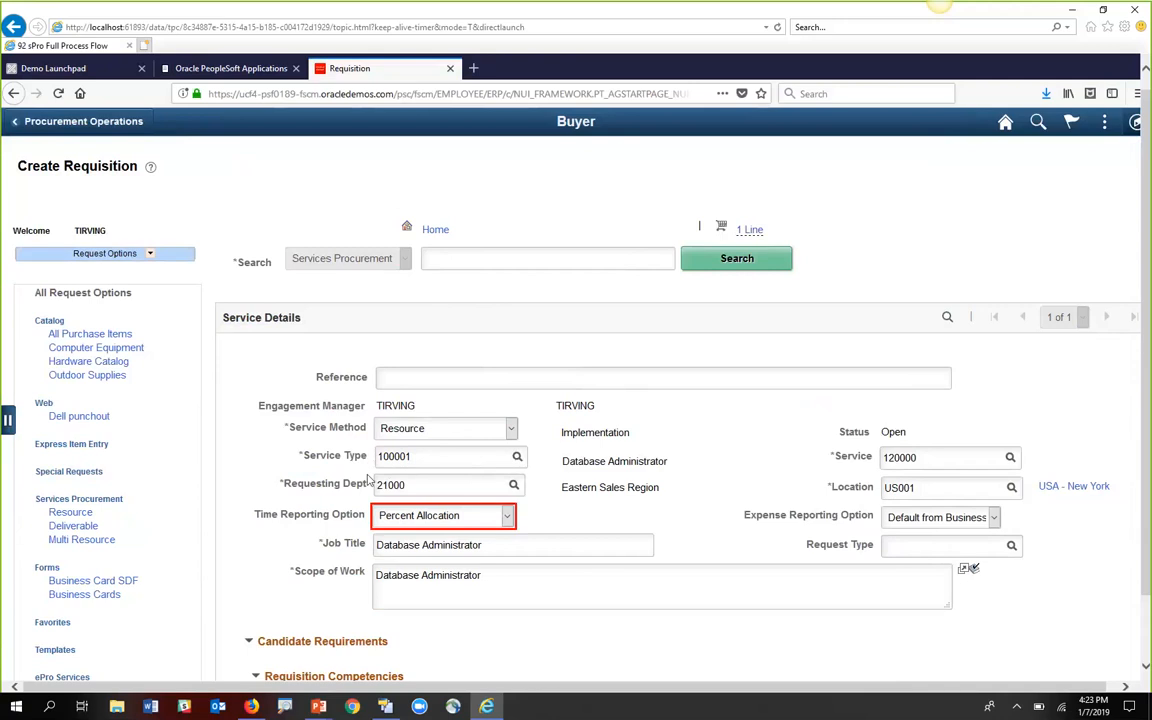
pyautogui.click(470, 524)
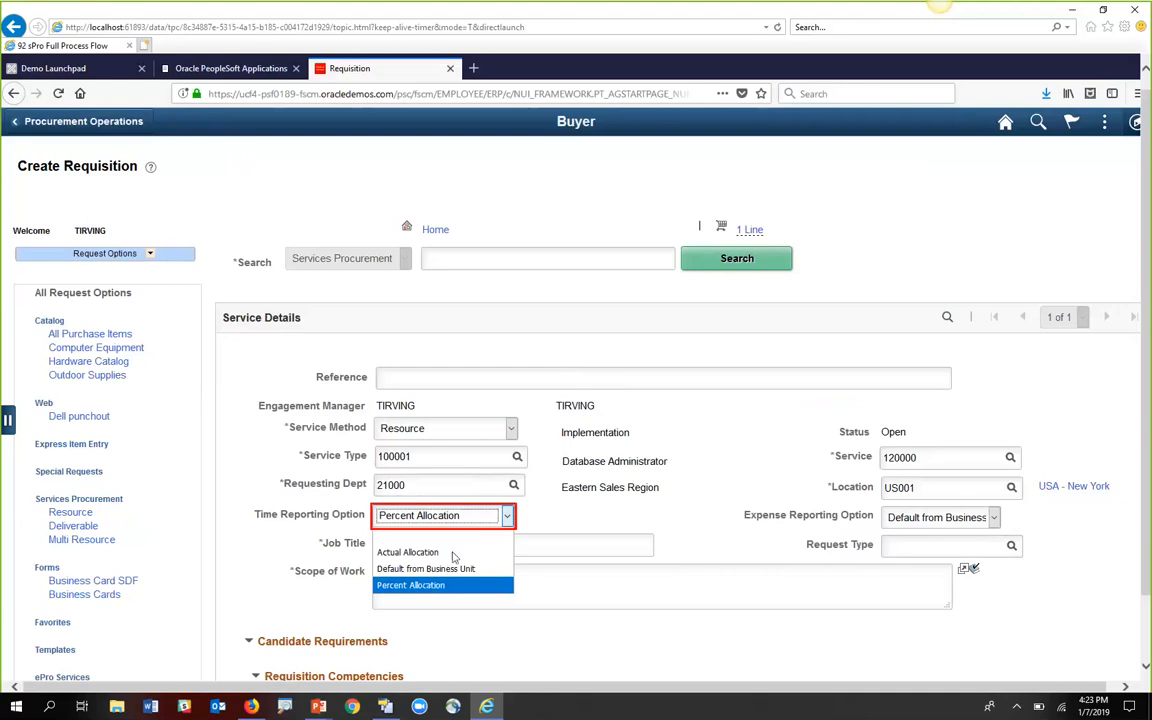
pyautogui.click(513, 539)
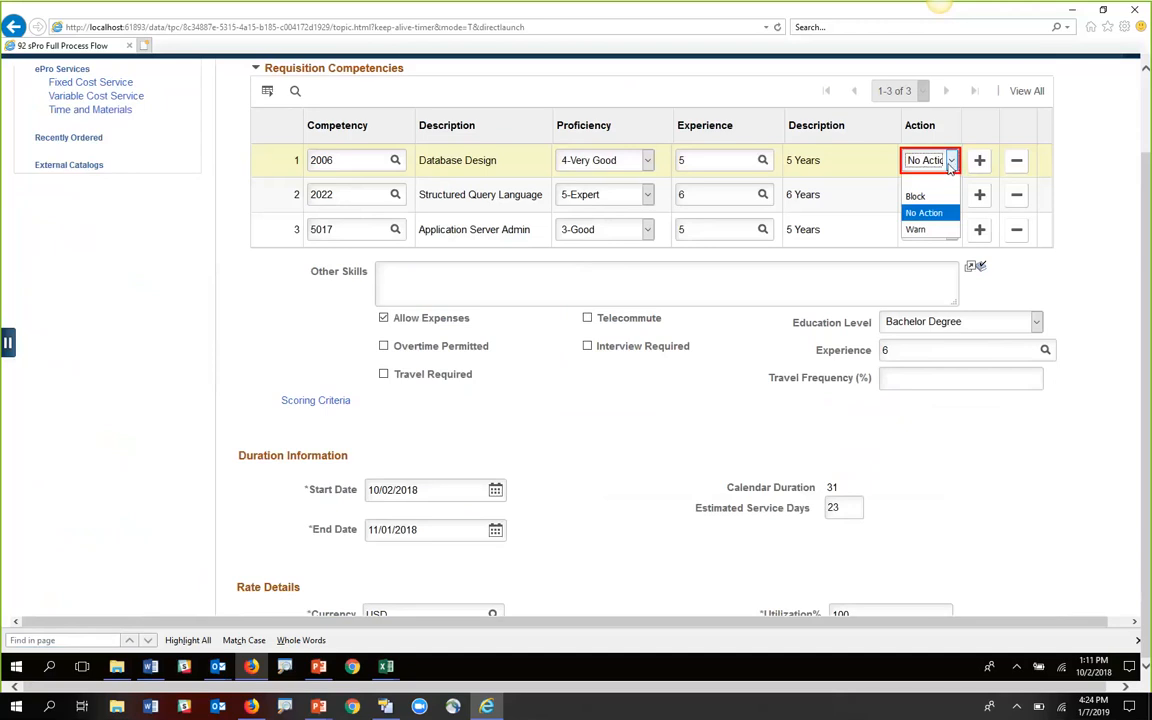
pyautogui.click(954, 166)
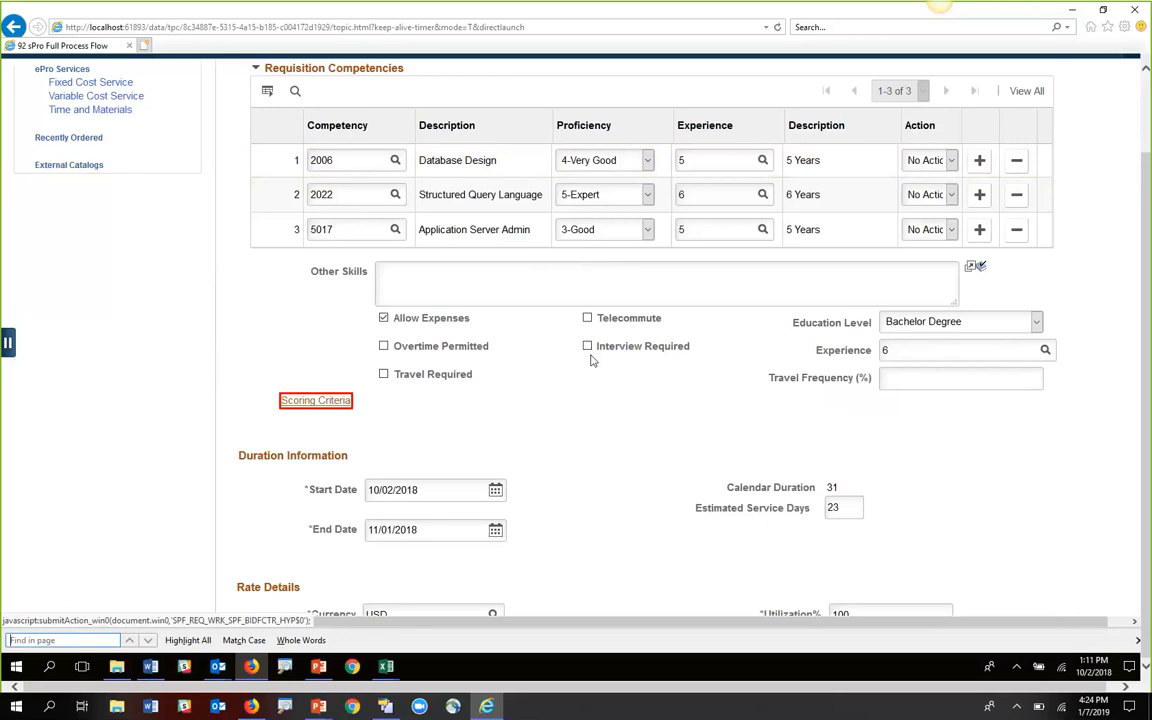
# - Review the line bid factors in the scoring criteria and return to the service request page
pyautogui.click(322, 406)
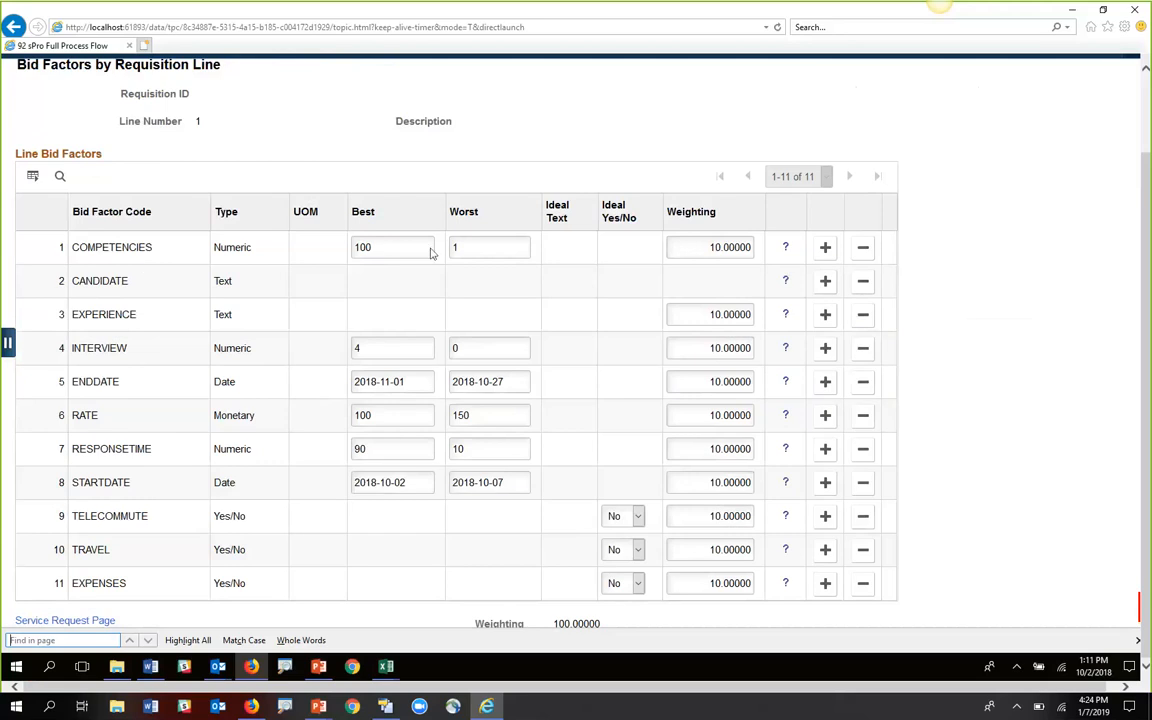
pyautogui.click(1140, 612)
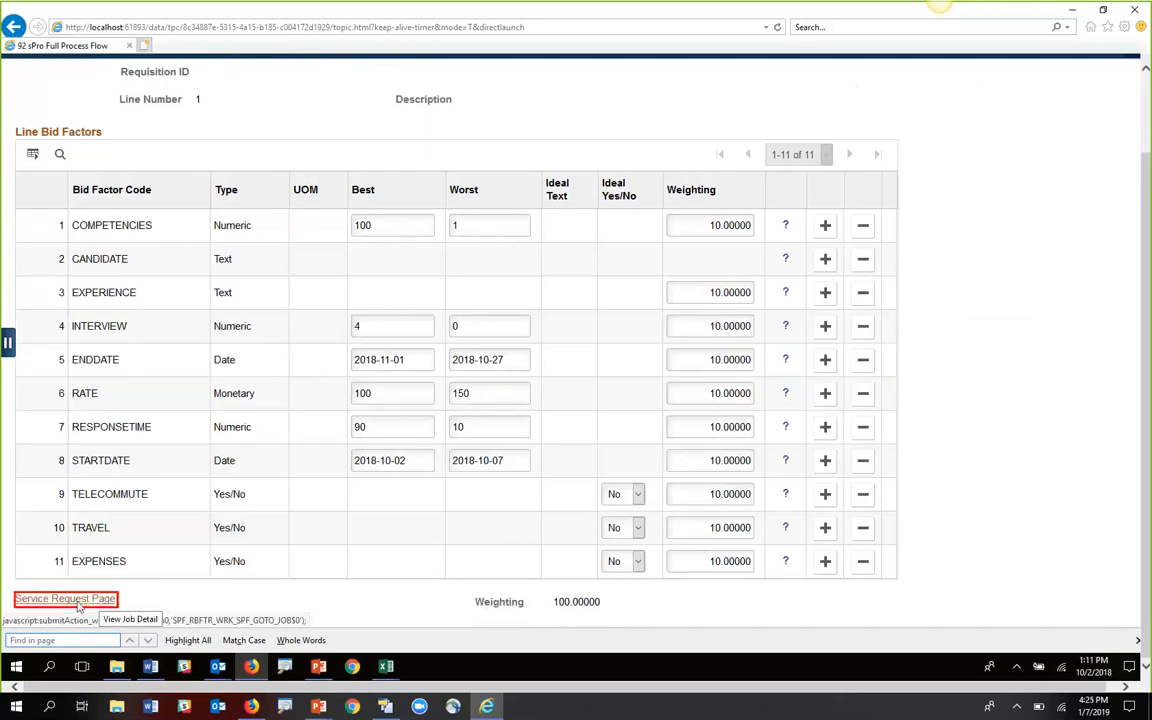
pyautogui.click(80, 600)
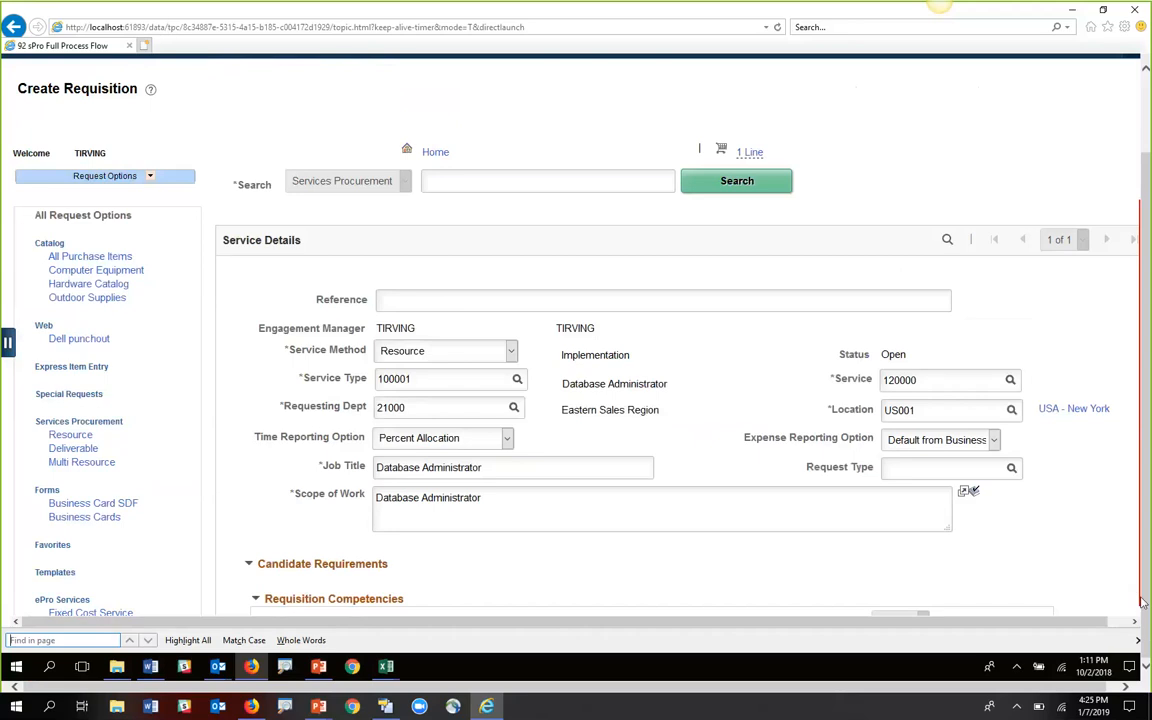
# - Review the service request's duration and rate details, the Chartfields3 accounting distribution, and the supplier and coordinator information
pyautogui.scroll(-5, 1028, 545)
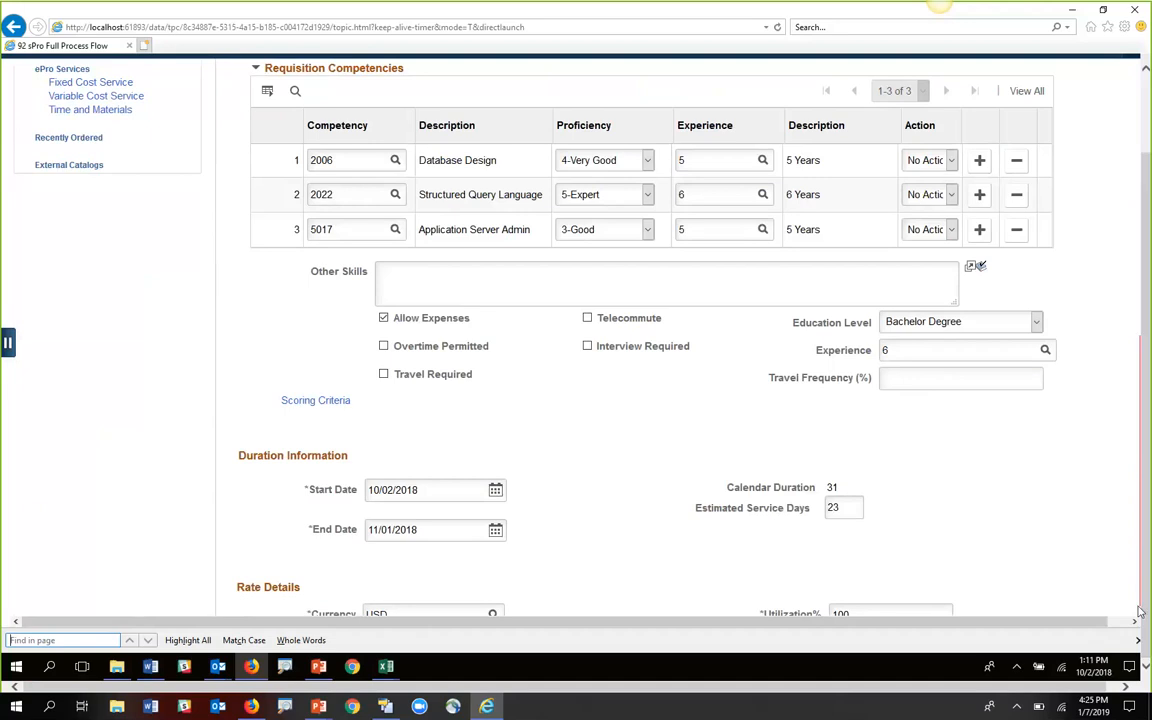
pyautogui.moveTo(1145, 607); pyautogui.dragTo(1148, 640)
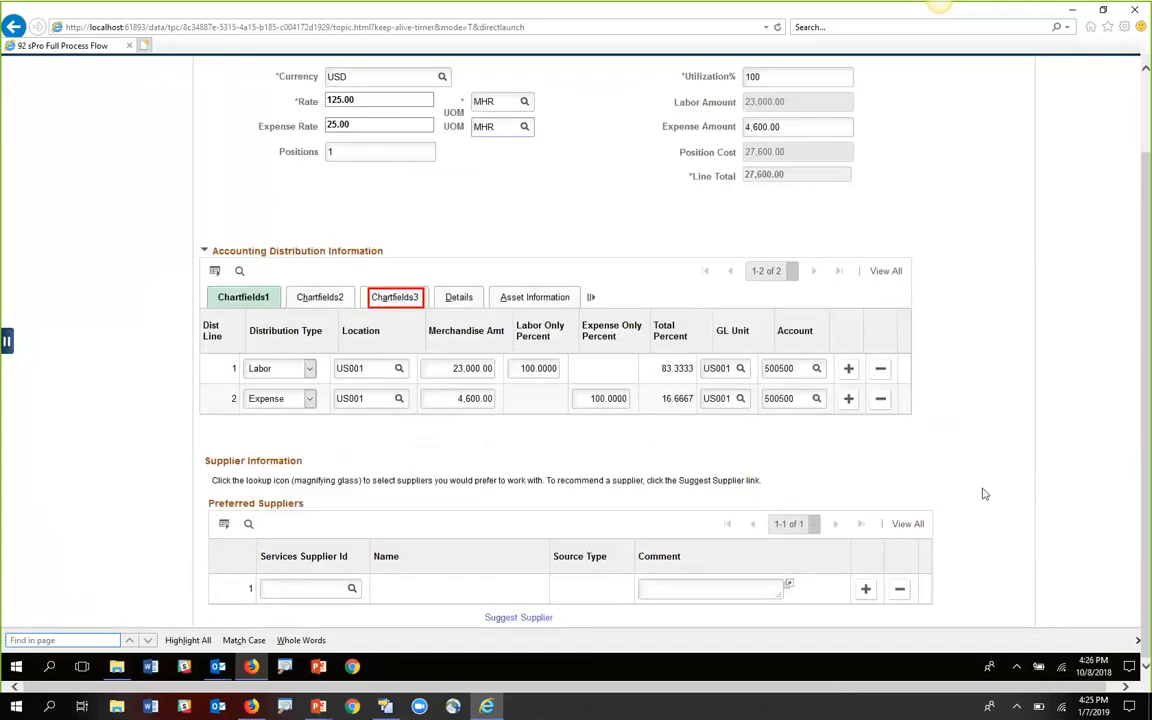
pyautogui.click(403, 298)
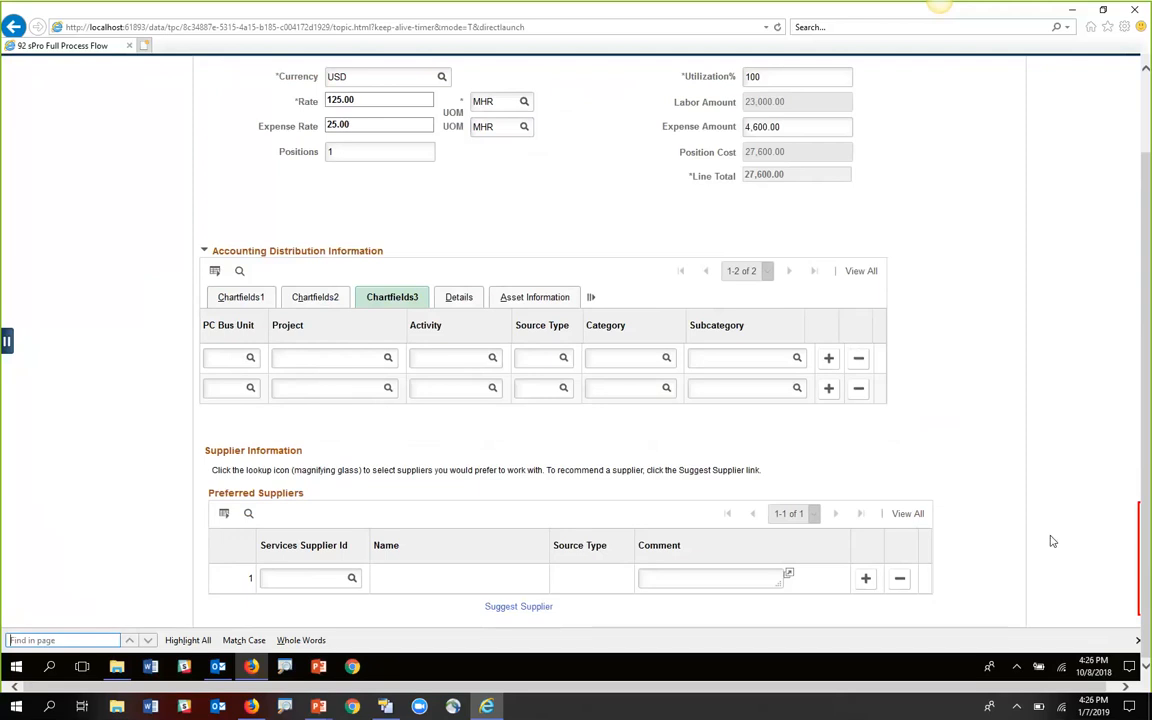
pyautogui.click(1140, 568)
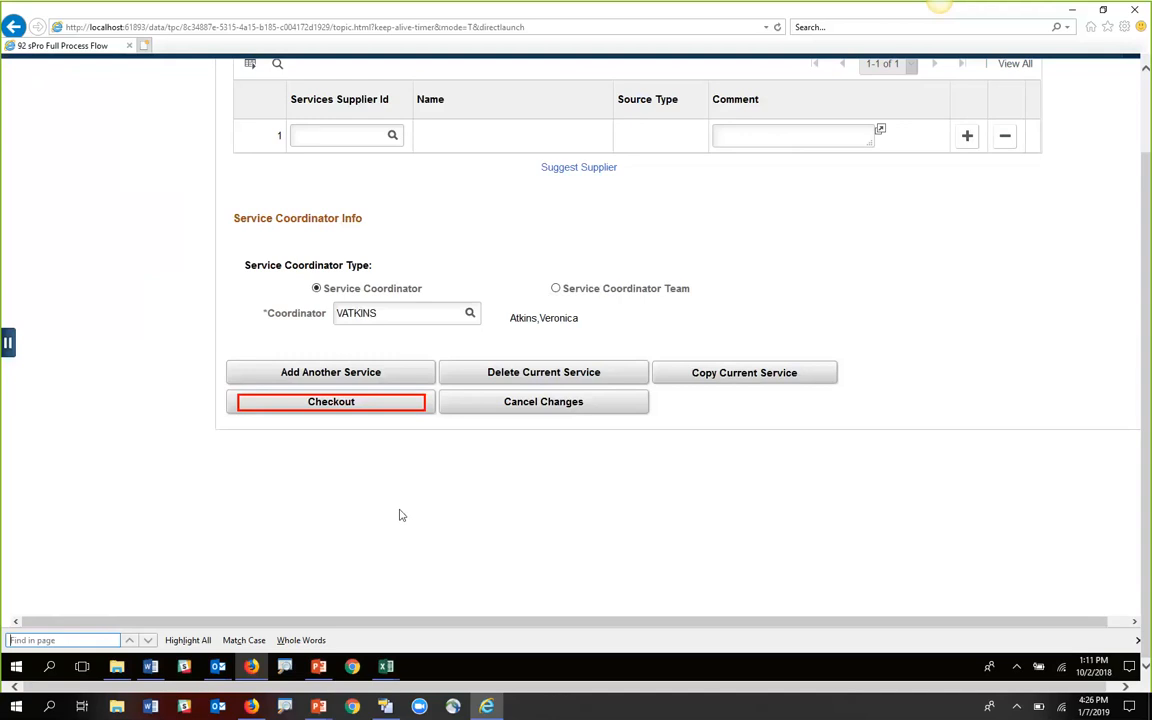
# - Check out the Database Administrator requisition and submit it for approval
pyautogui.click(375, 403)
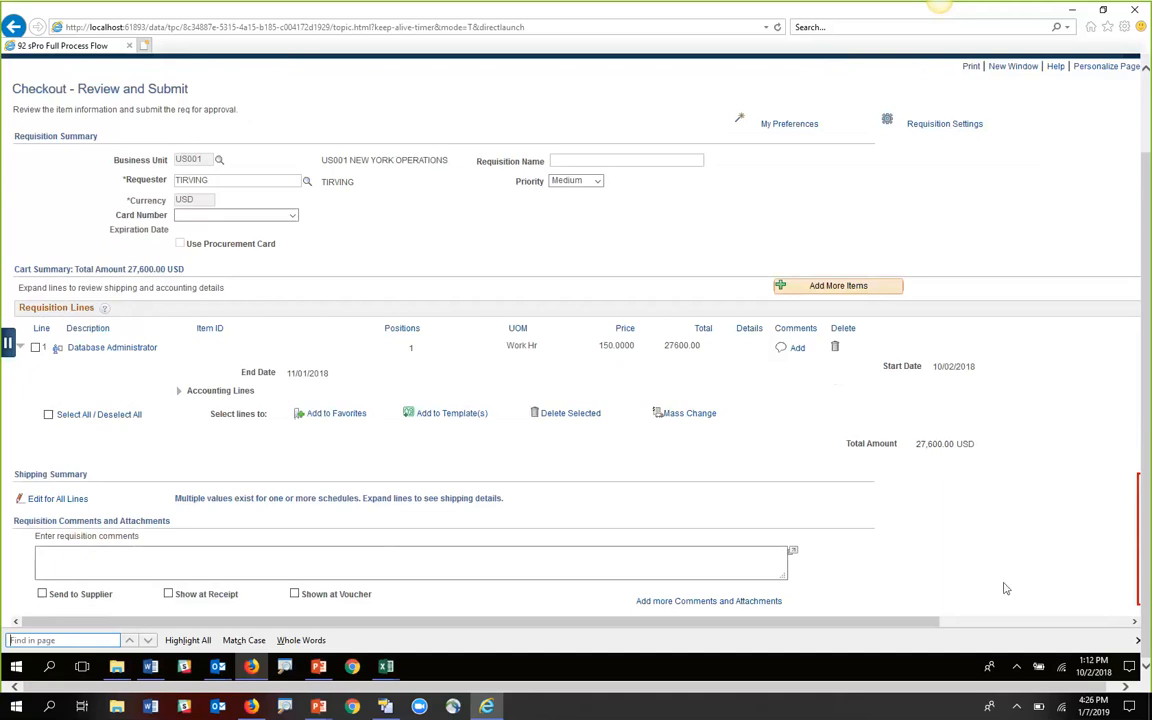
pyautogui.scroll(-3, 1006, 589)
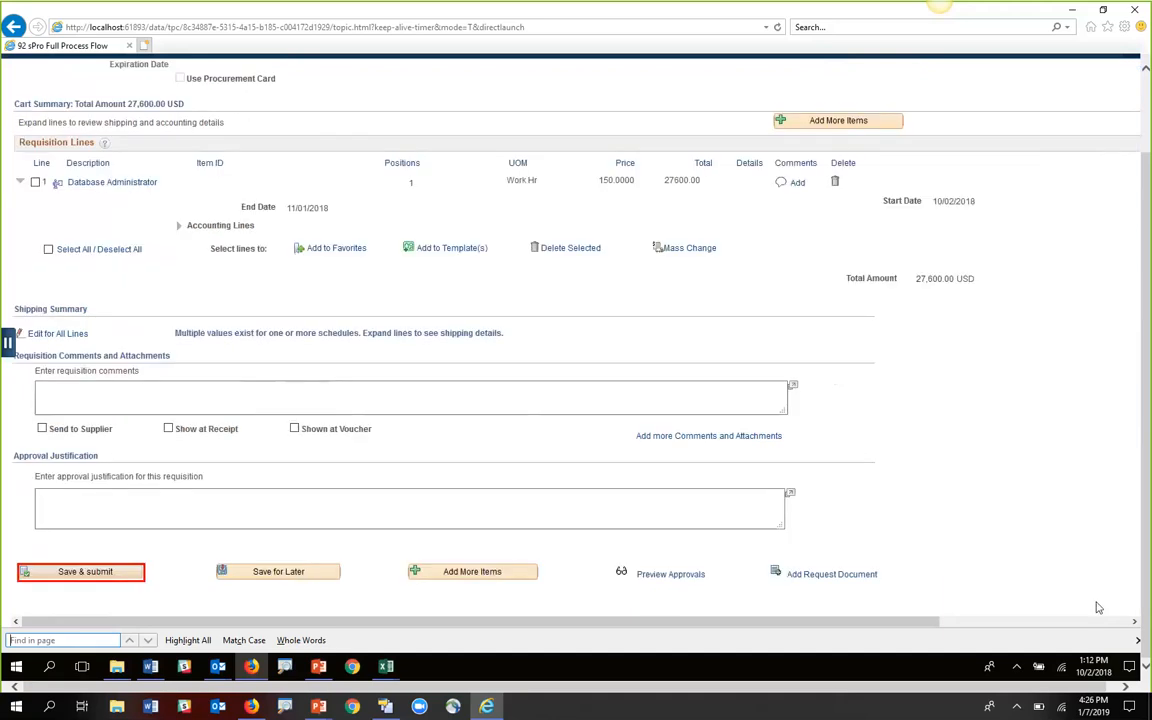
pyautogui.click(111, 573)
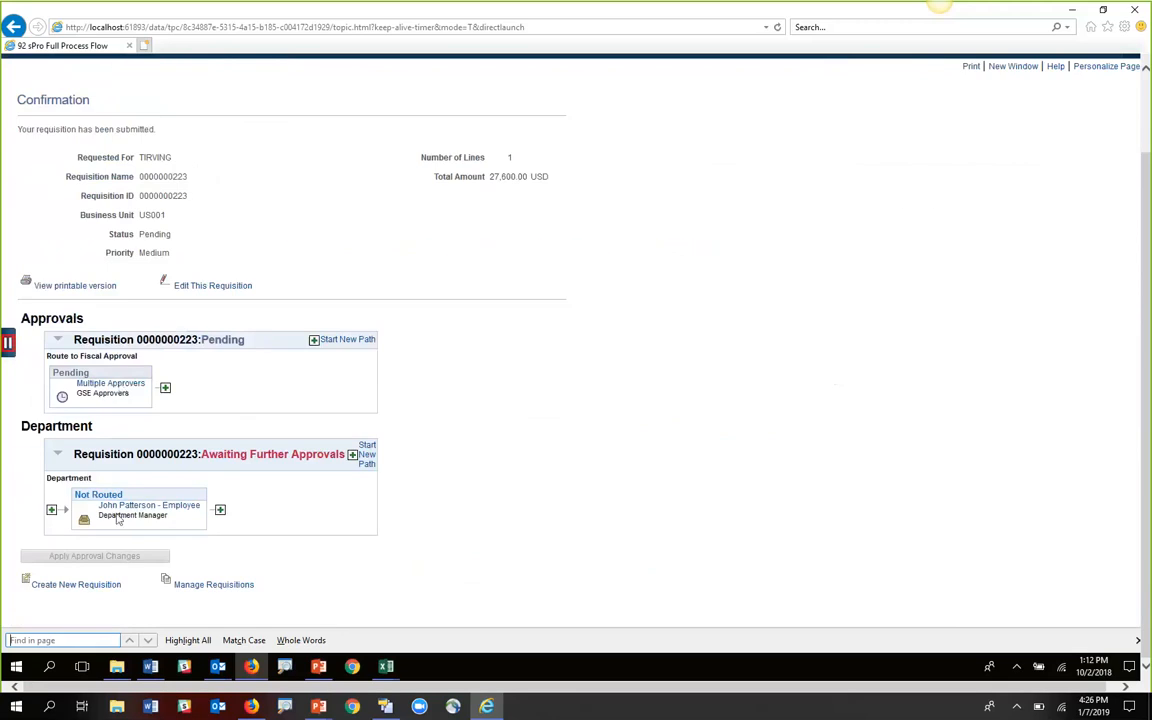
# - Go to Manage Requisitions and expand the lifespan of the newly submitted Database Administrator requisition
pyautogui.click(8, 345)
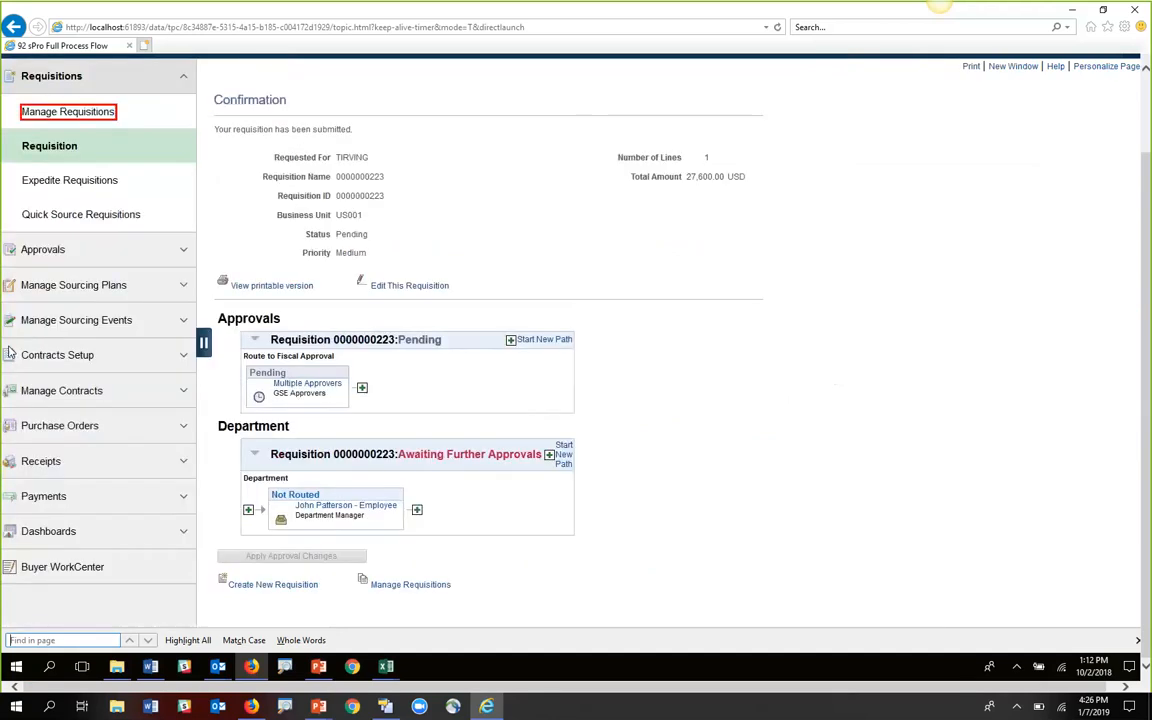
pyautogui.click(100, 115)
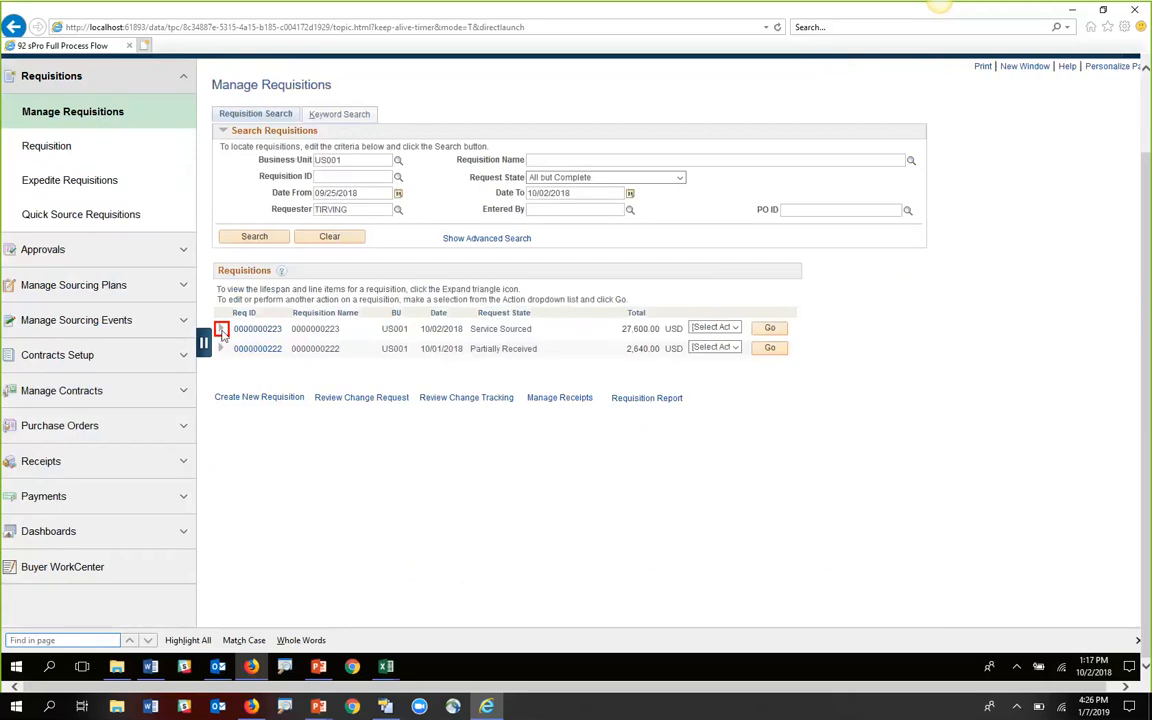
pyautogui.click(222, 330)
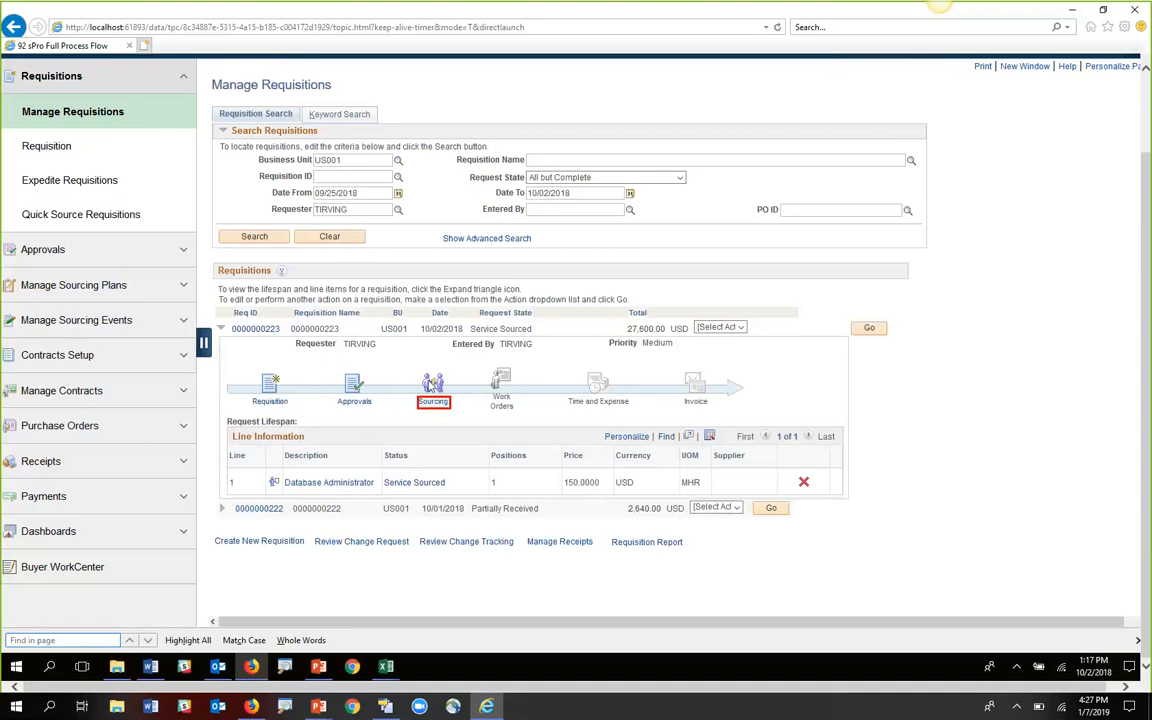
# - View the sourcing status of the Database Administrator requisition and return to the Procurement Operations homepage
pyautogui.click(433, 389)
pyautogui.click(435, 404)
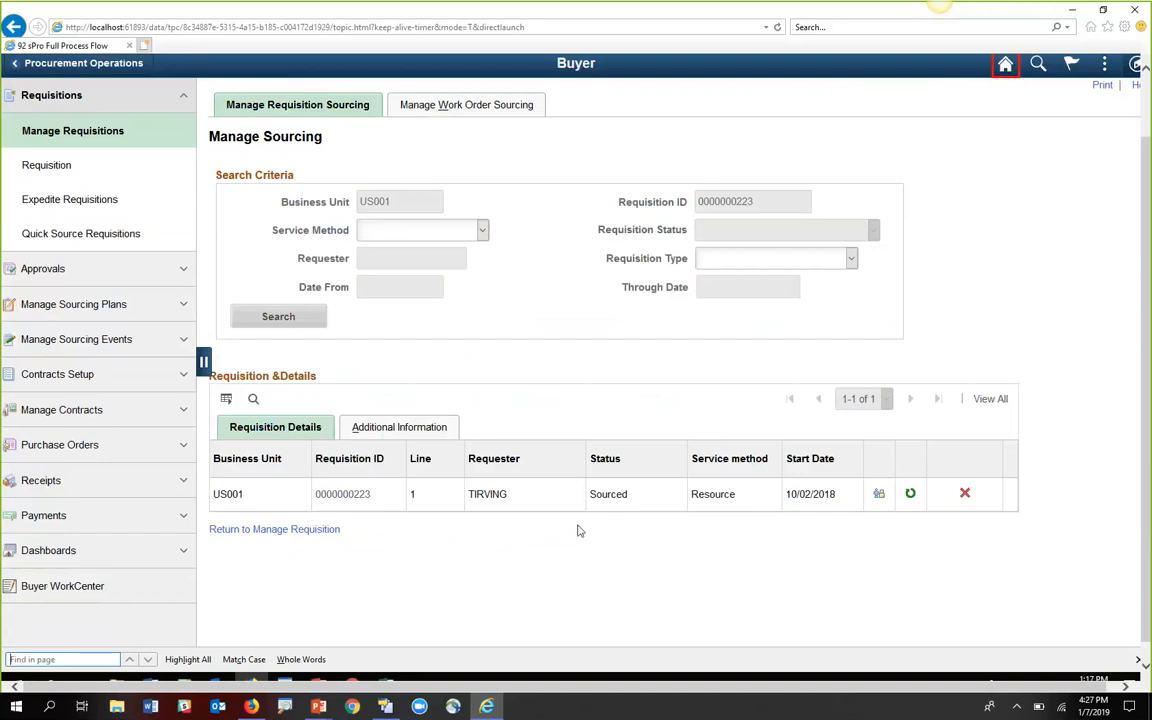
pyautogui.press('Return')
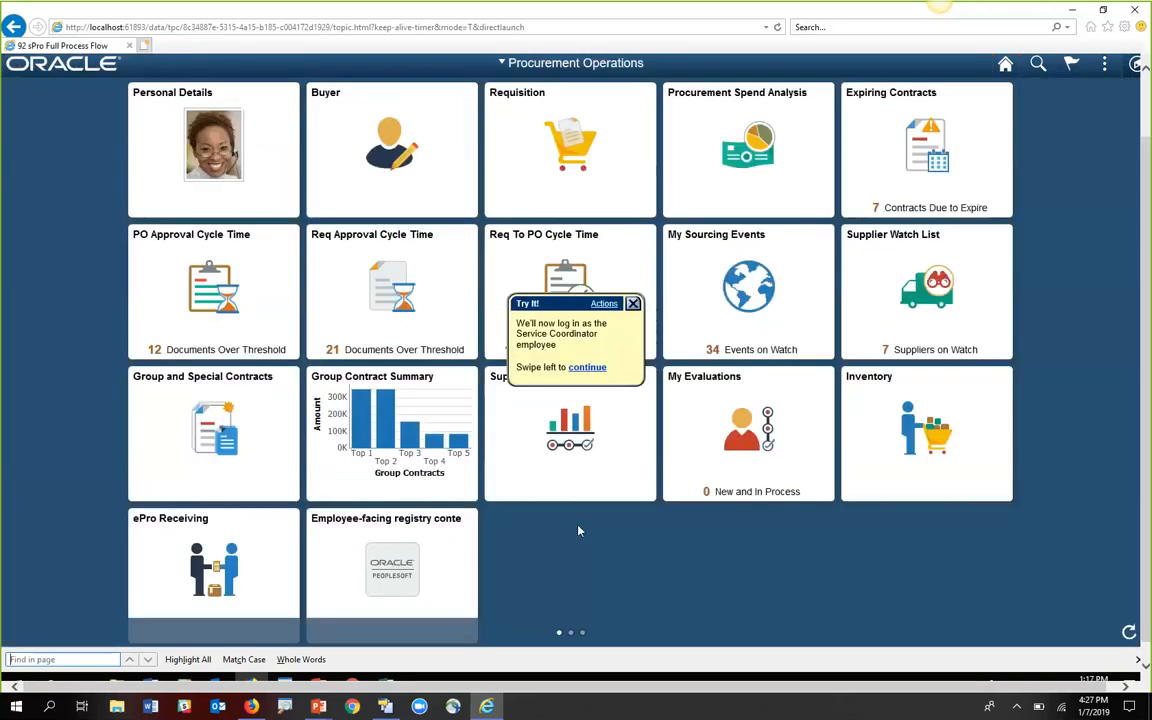
# - Continue as the Service Coordinator and open Review and Source in sPro
pyautogui.click(588, 368)
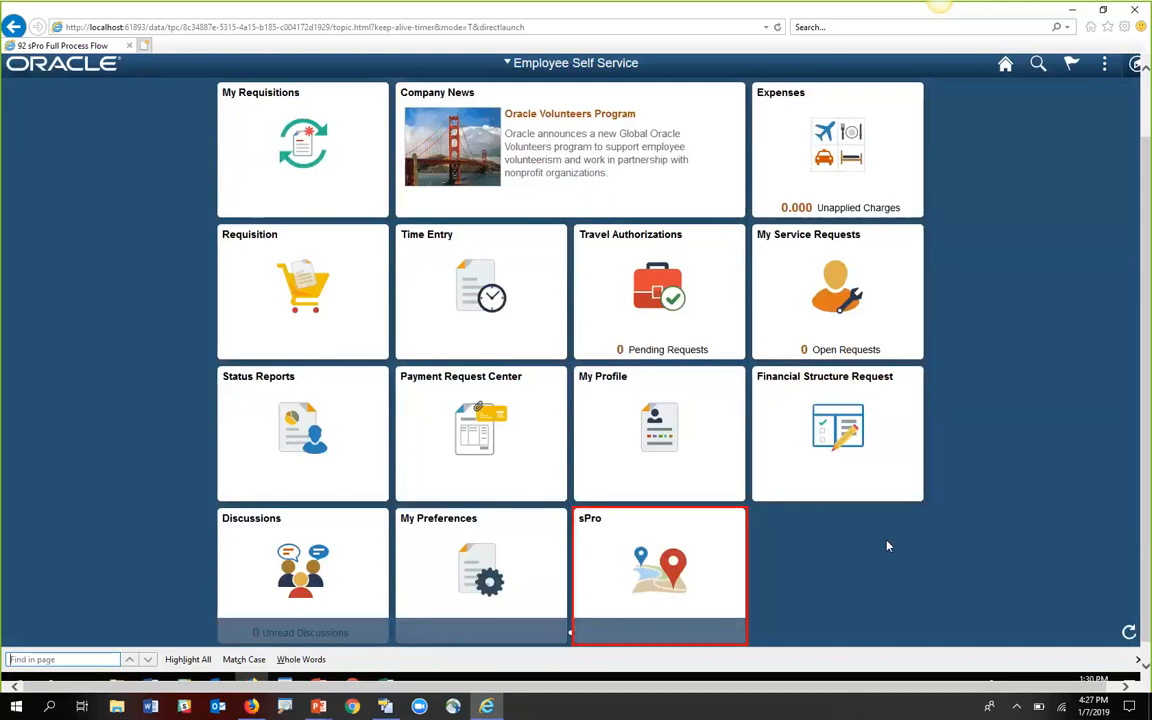
pyautogui.click(660, 563)
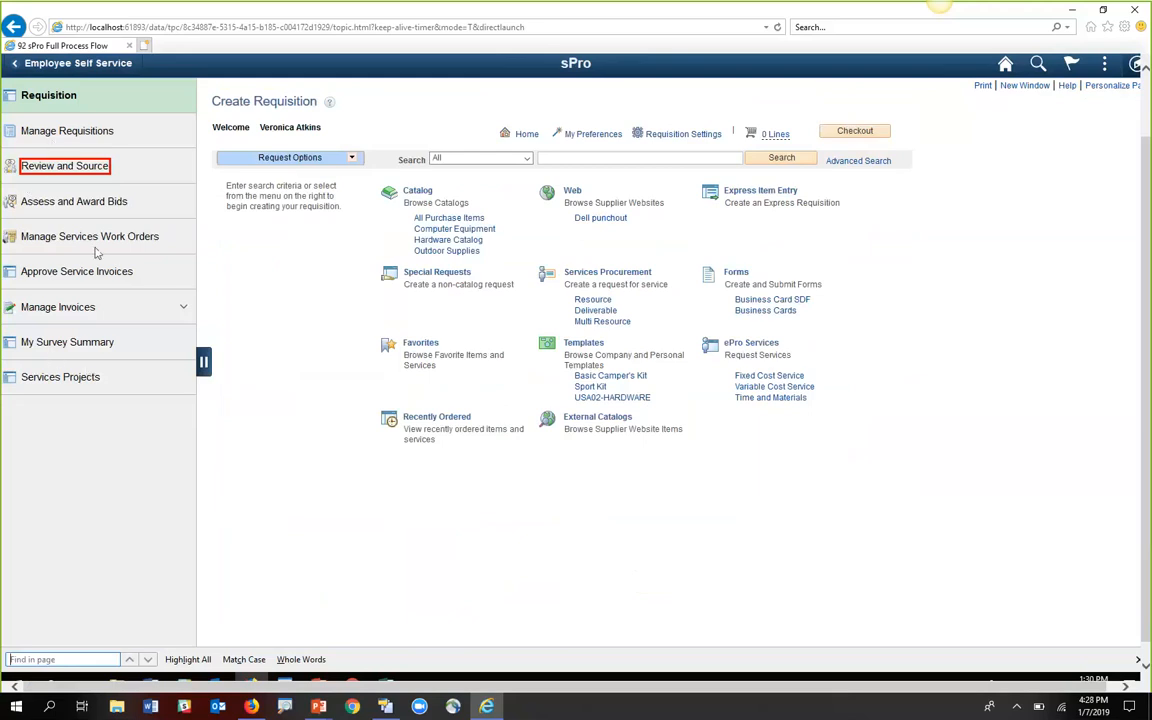
pyautogui.click(93, 172)
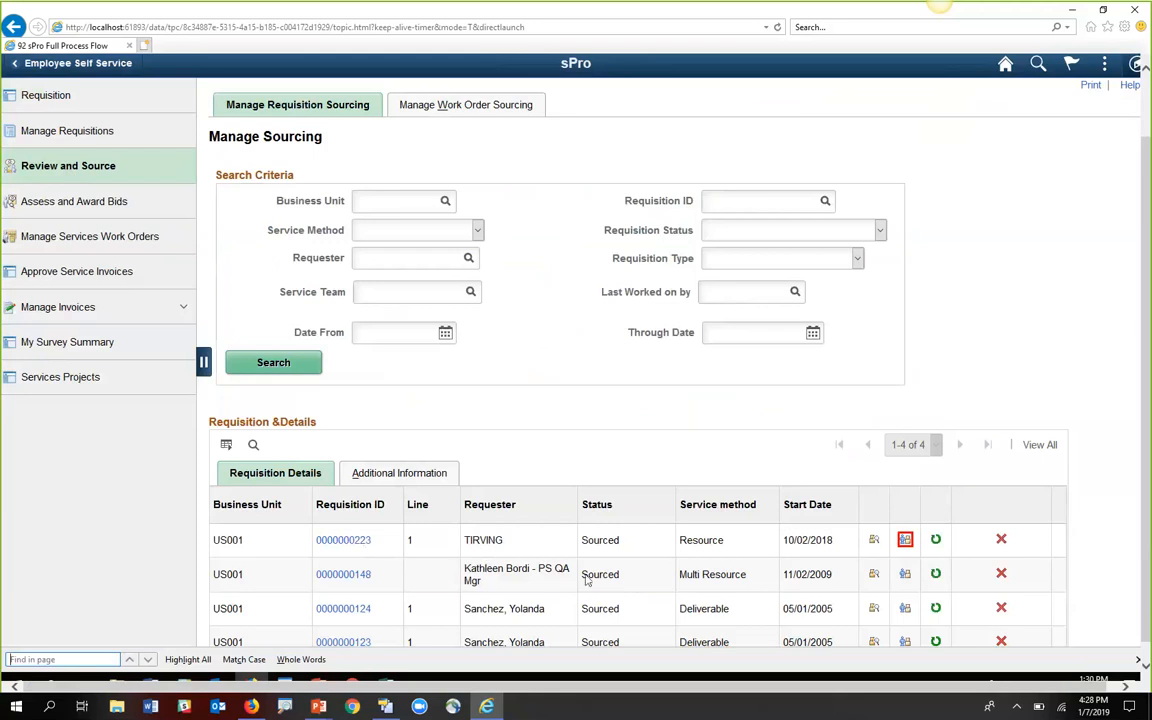
# - Review the sourcing selection of the Database Administrator requisition, including its rates, competencies and sourcing suppliers
pyautogui.click(905, 541)
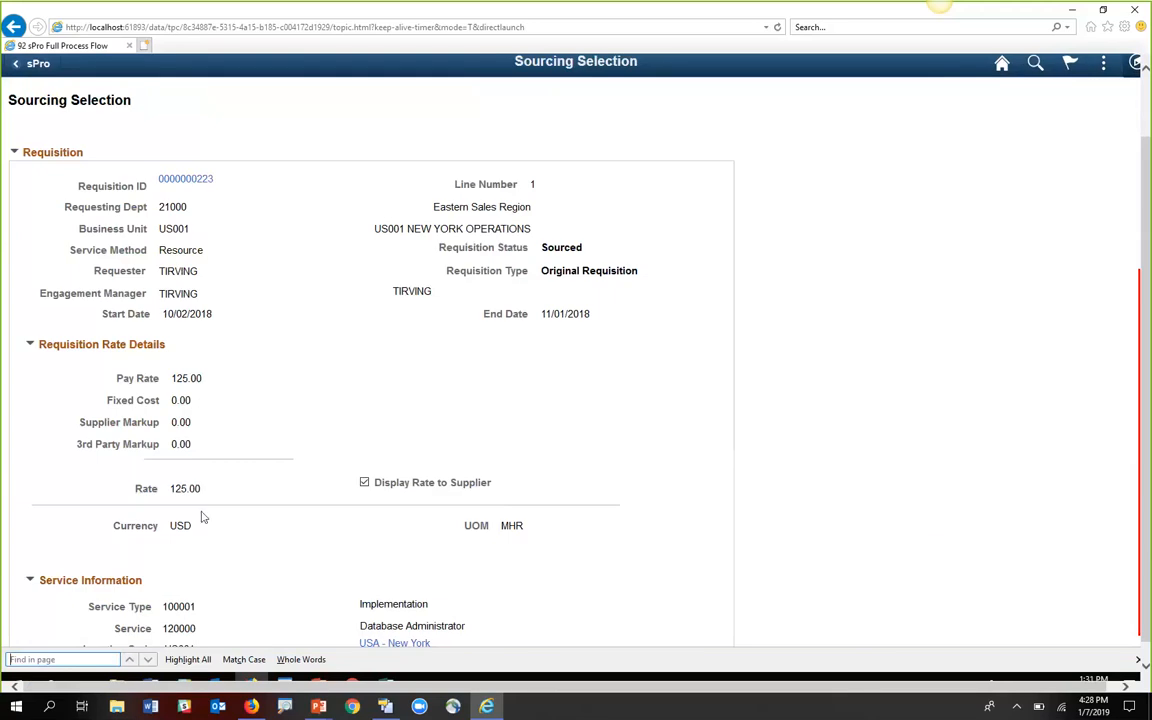
pyautogui.click(1140, 540)
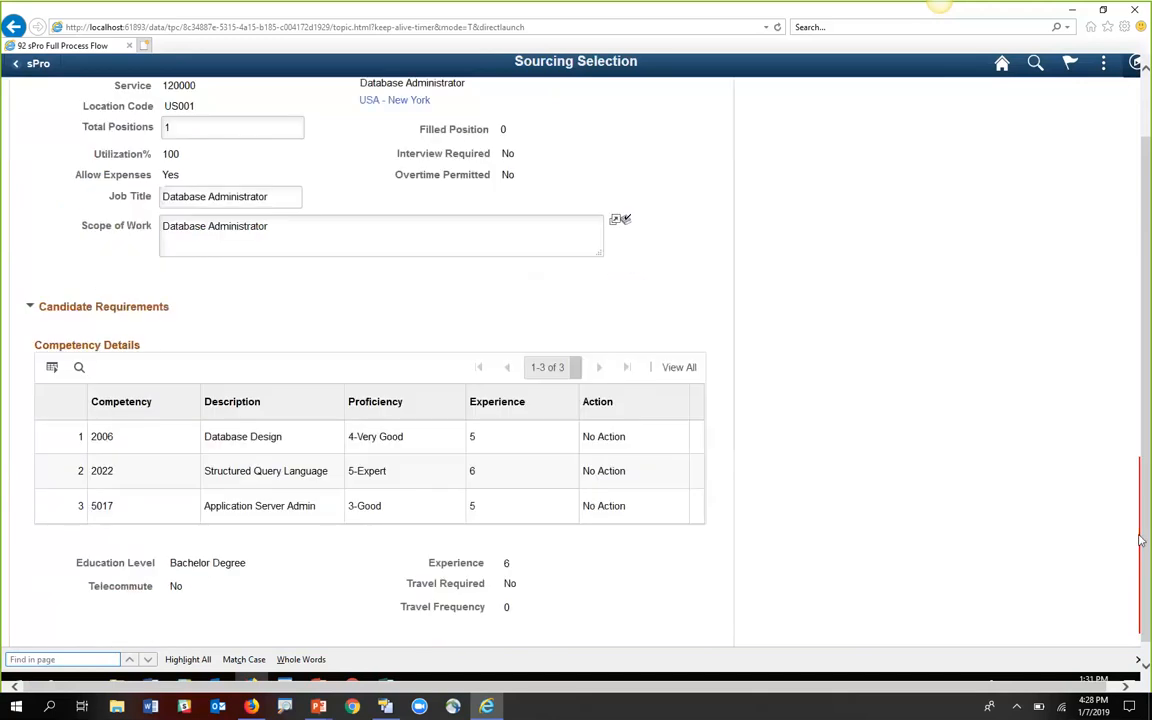
pyautogui.click(1140, 540)
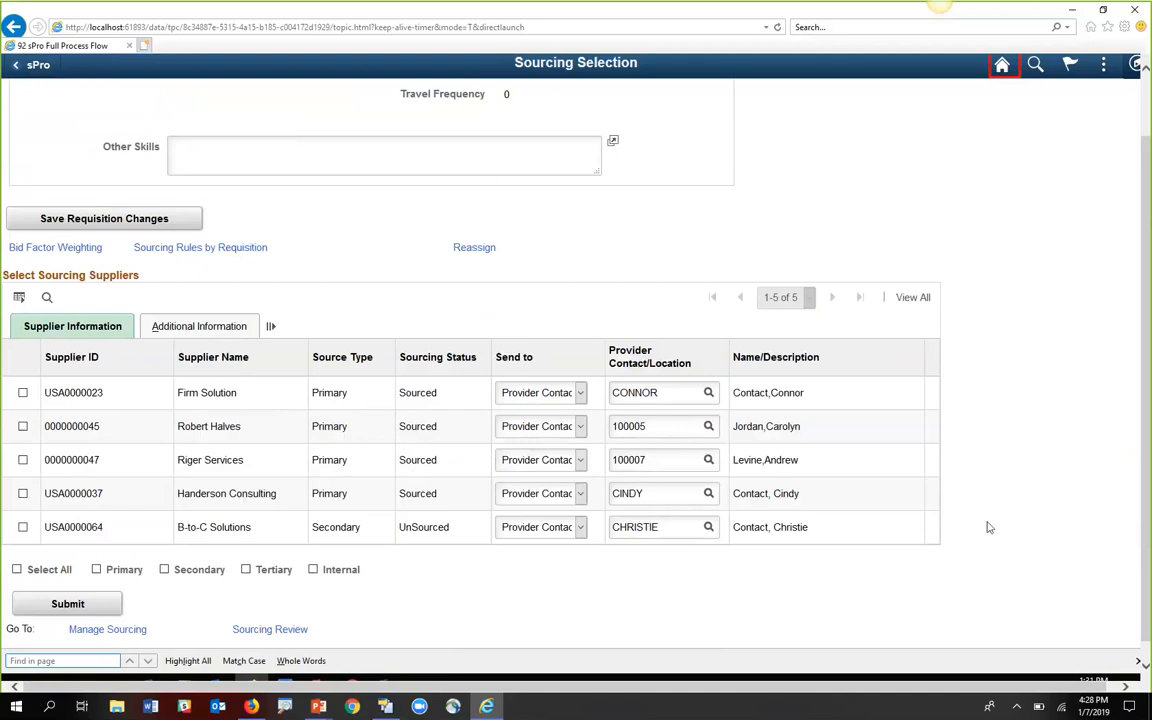
# - Return to the homepage, sign out, and sign in as the Service Supplier contact
pyautogui.click(1003, 67)
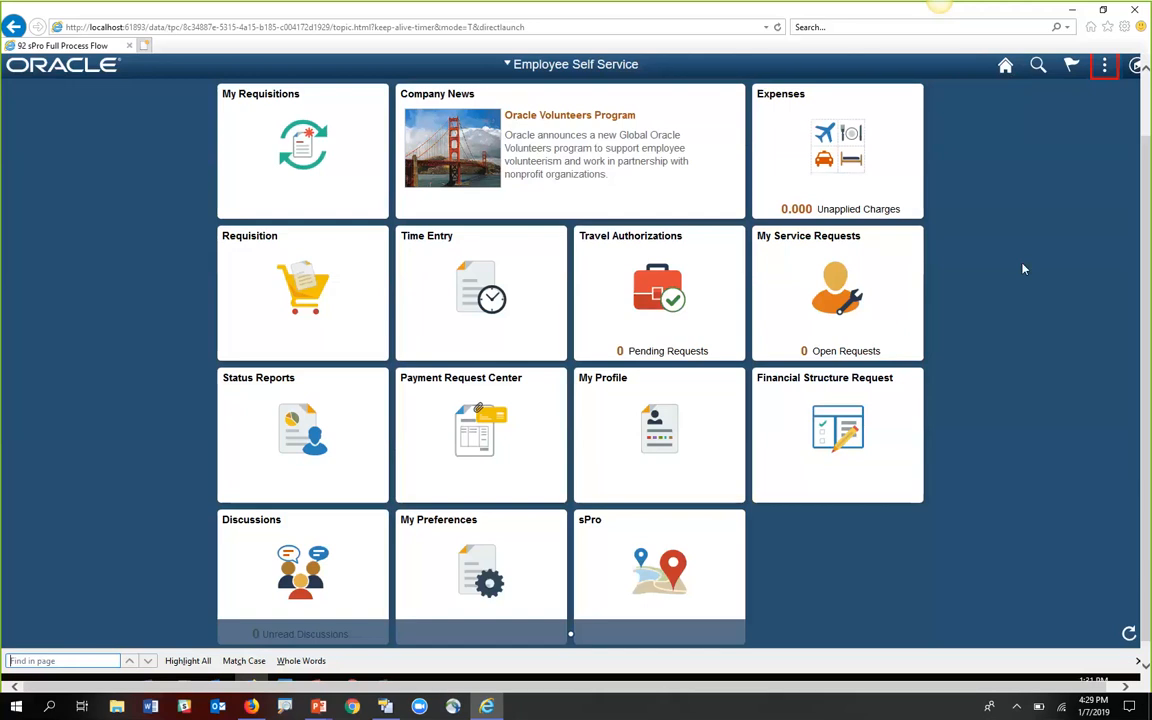
pyautogui.click(1104, 66)
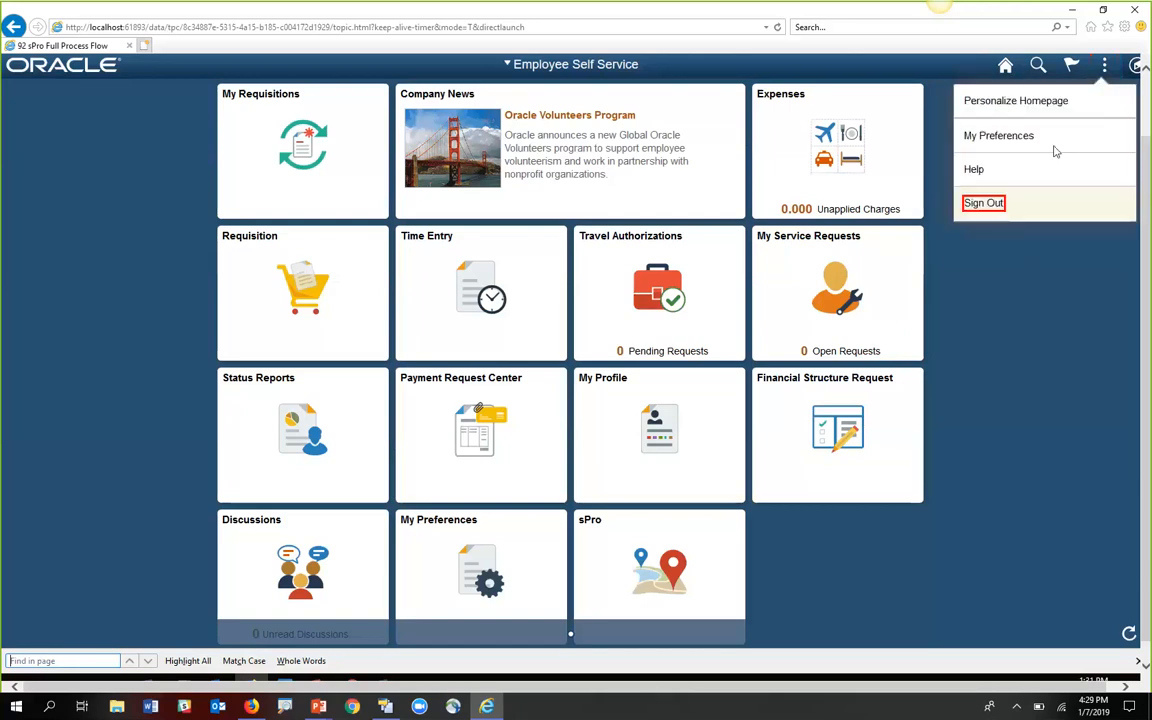
pyautogui.click(985, 203)
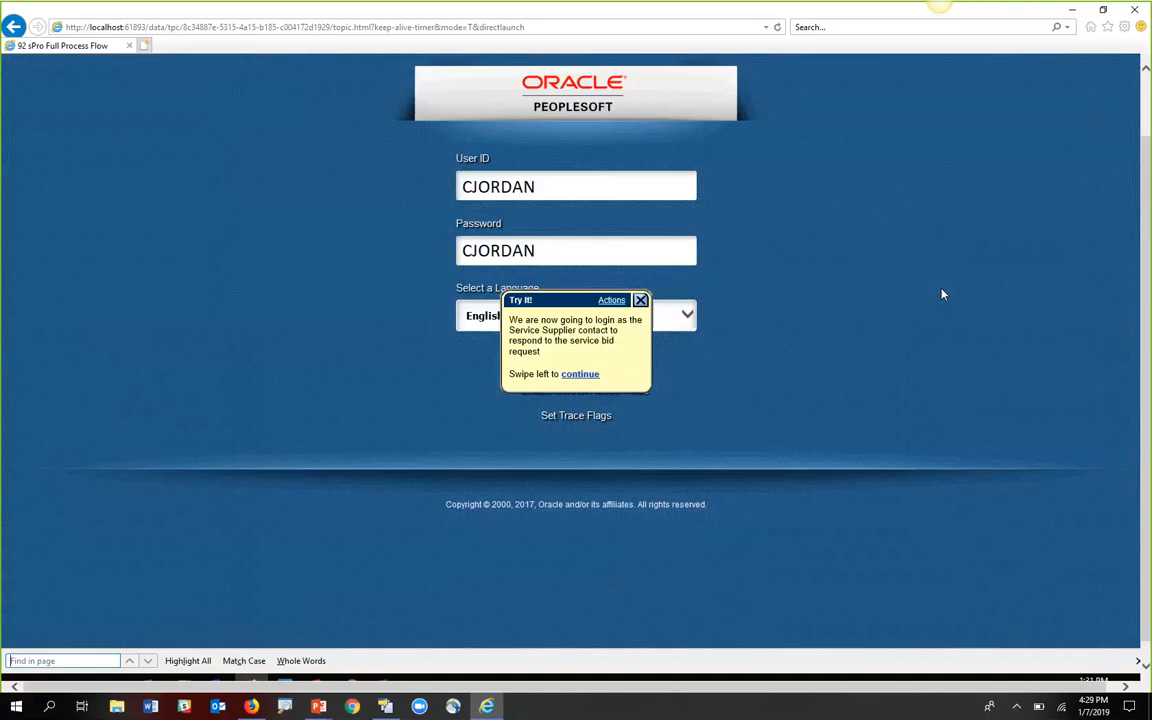
pyautogui.click(580, 376)
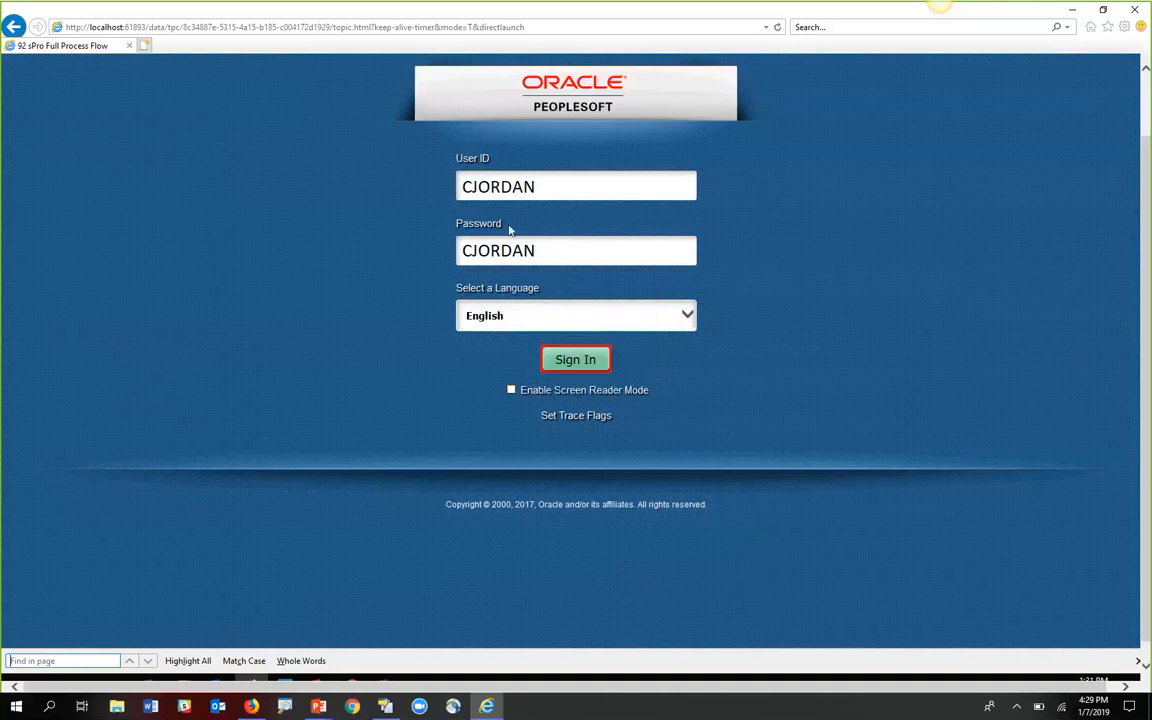
pyautogui.click(561, 369)
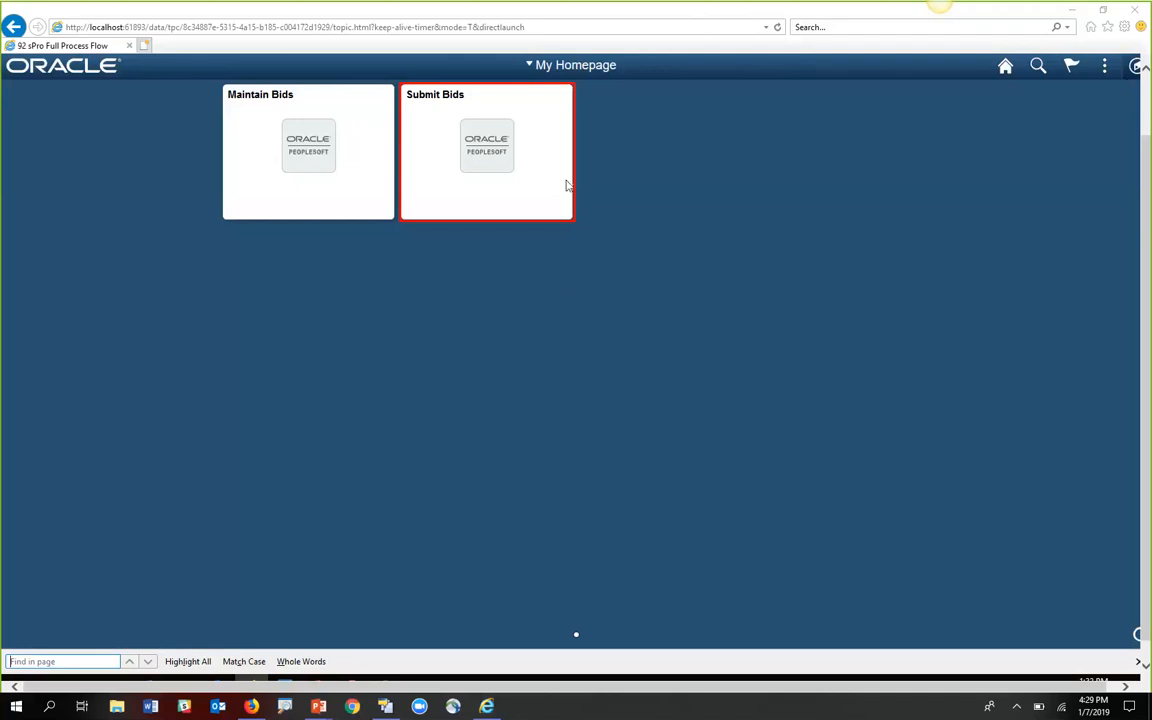
# - Open the bid submission for the sourced Database Administrator resource requisition dated 10/02/2018 and review its requirements down to the candidate information
pyautogui.click(479, 145)
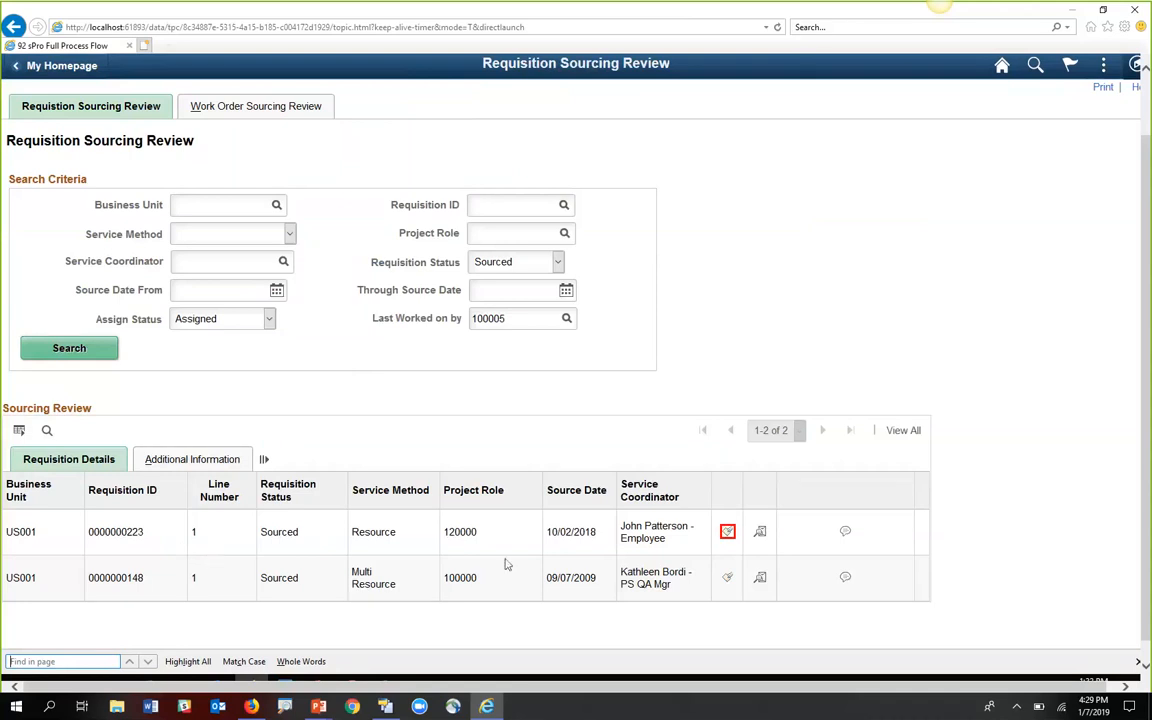
pyautogui.click(727, 532)
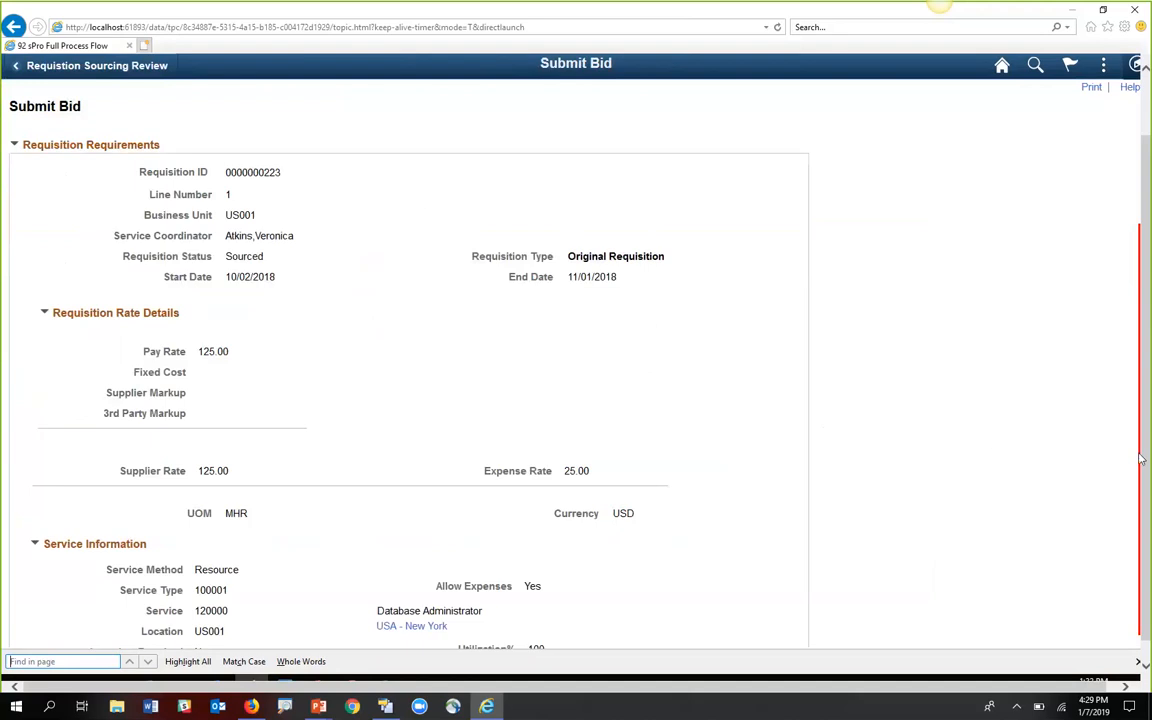
pyautogui.press('ctrl')
pyautogui.scroll(-5, 1139, 460)
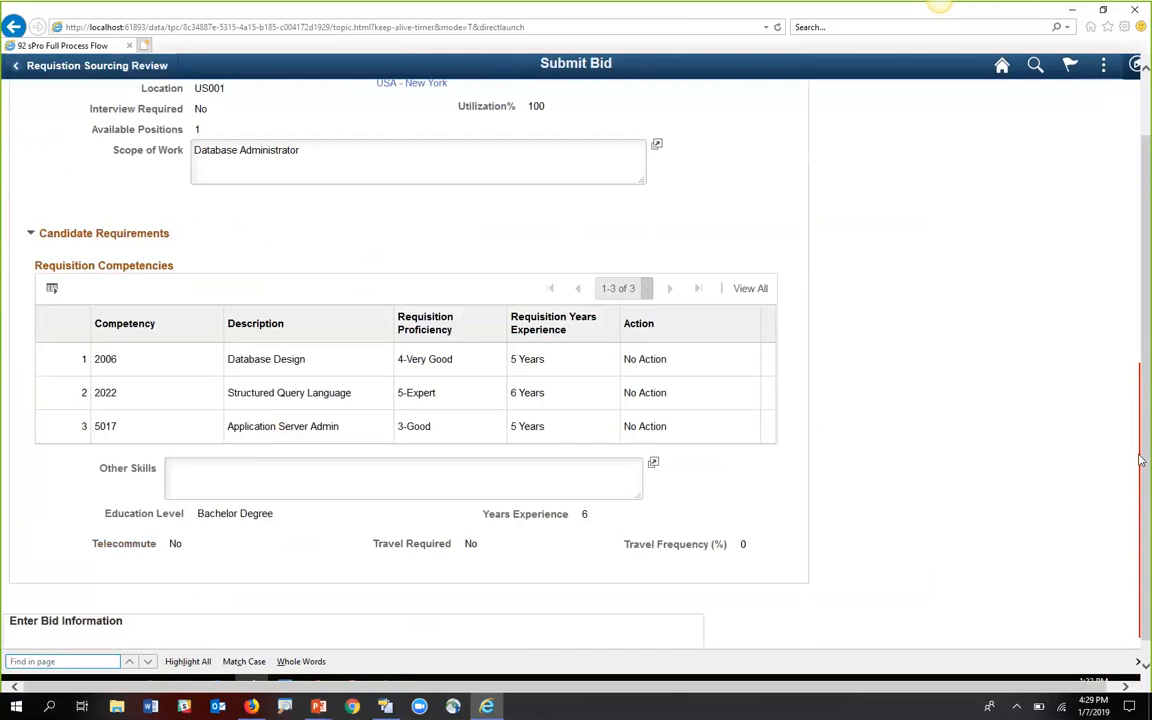
pyautogui.scroll(-5, 1139, 460)
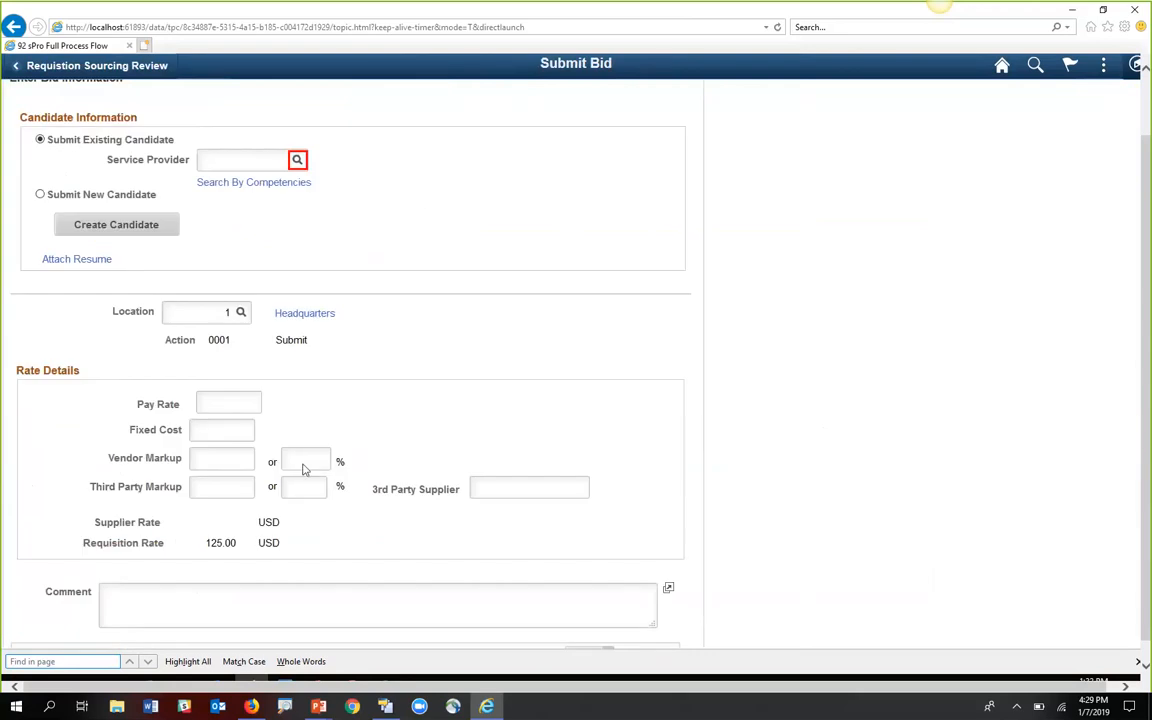
# - Choose the first listed service provider as the existing candidate for the bid and set the pay rate to 110
pyautogui.click(297, 161)
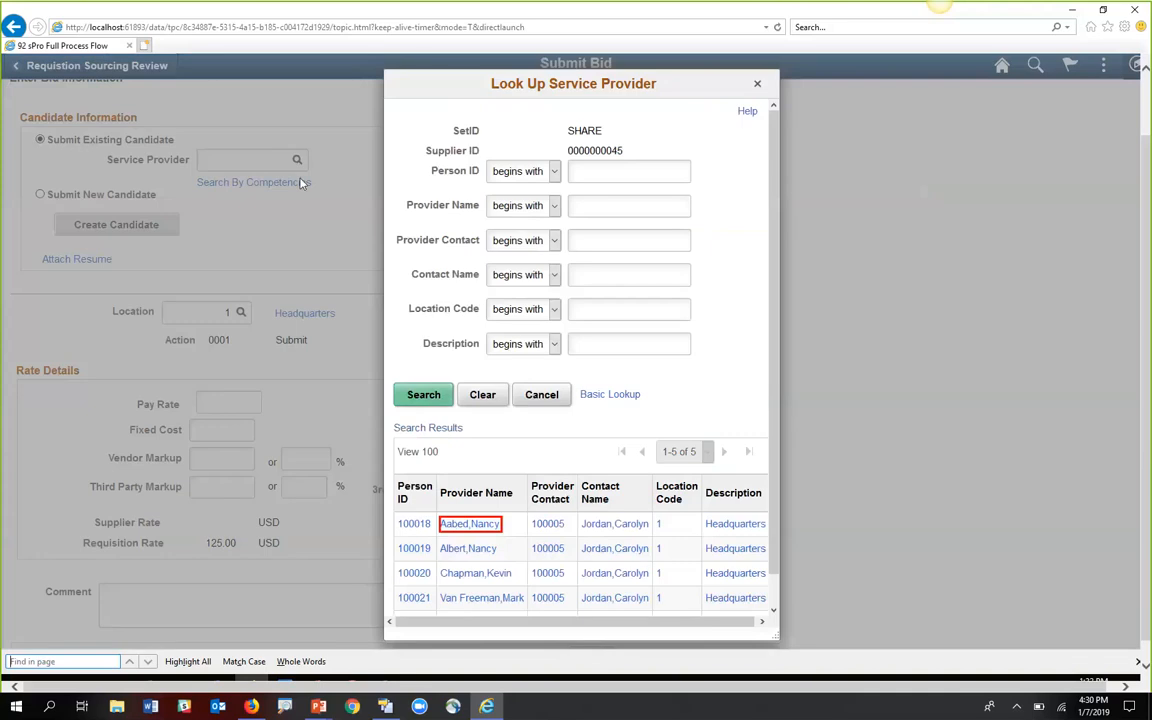
pyautogui.click(468, 528)
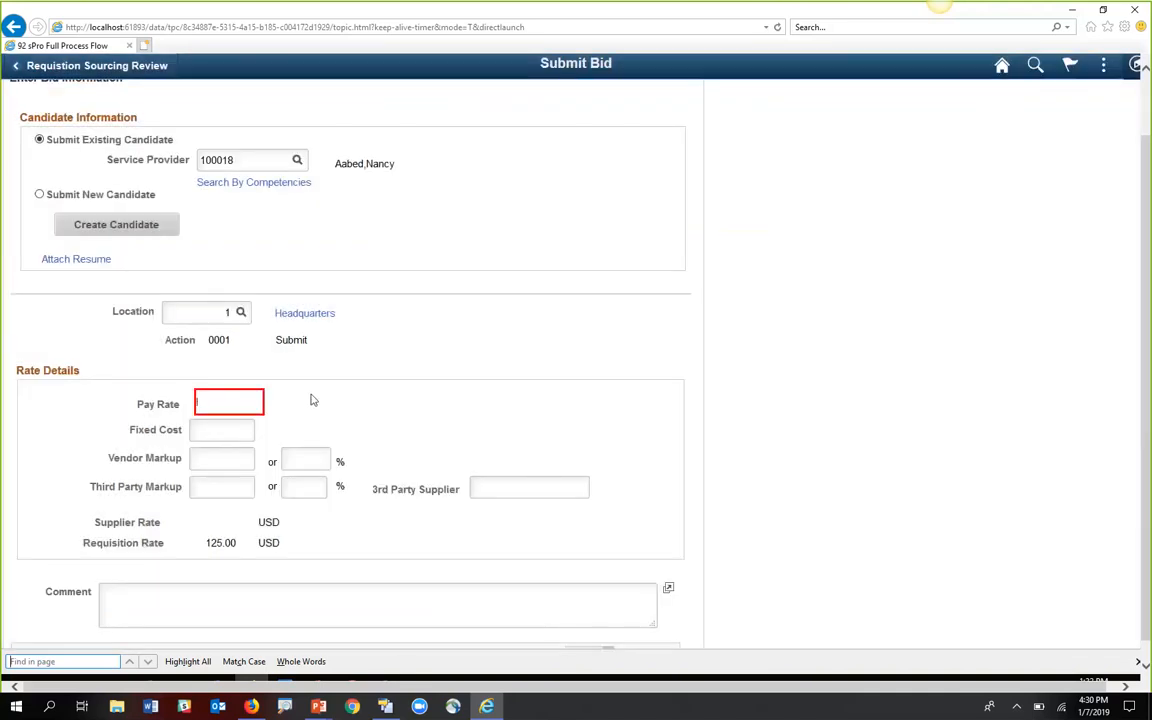
pyautogui.write('110')
pyautogui.press('Tab')
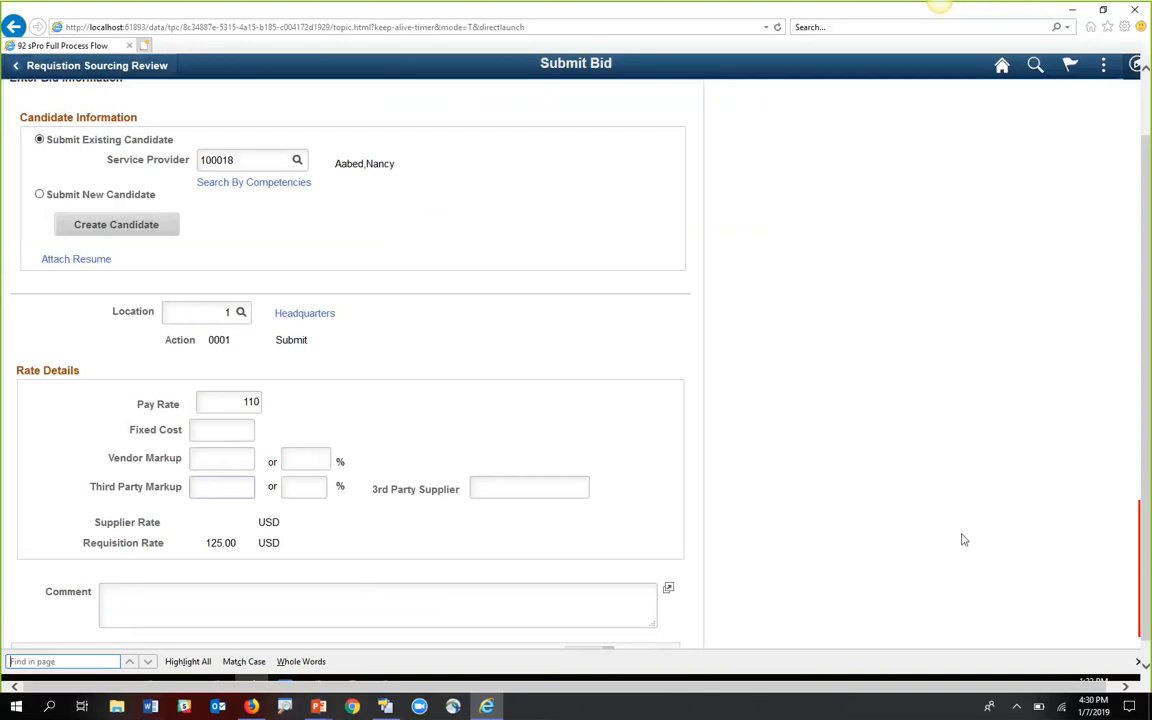
# - Answer the bid questions with a competency match of 95 and No for expenses included in the rate, and submit the bid
pyautogui.scroll(-5, 1140, 570)
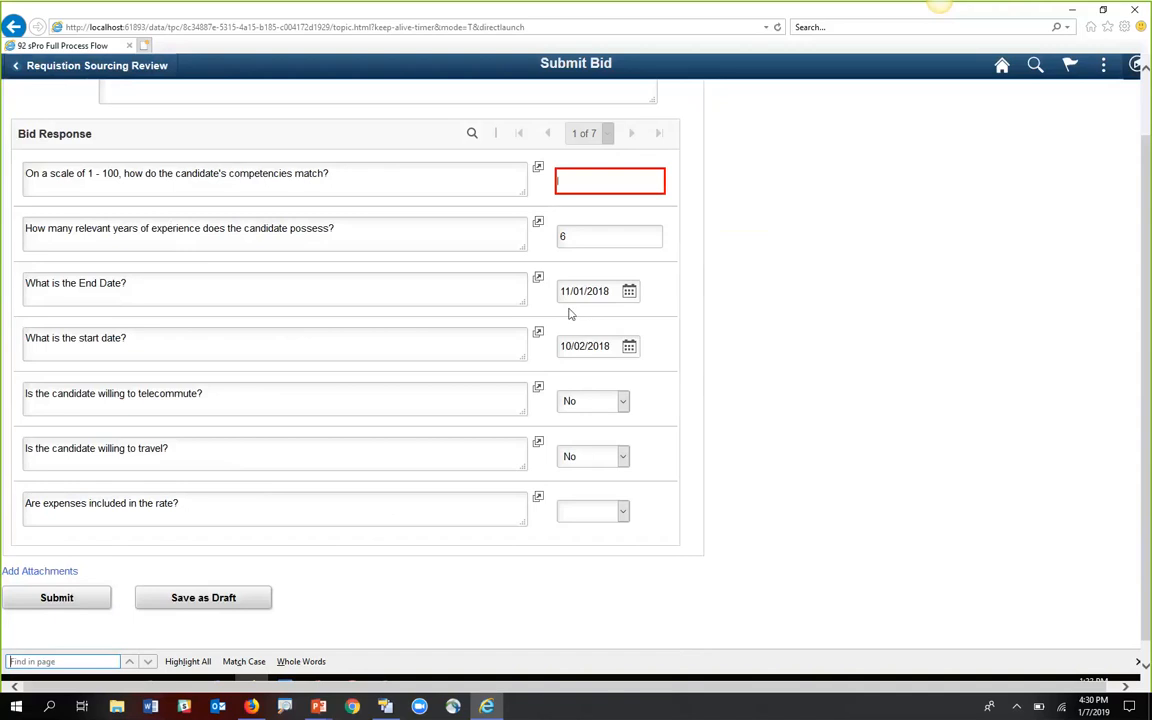
pyautogui.write('95')
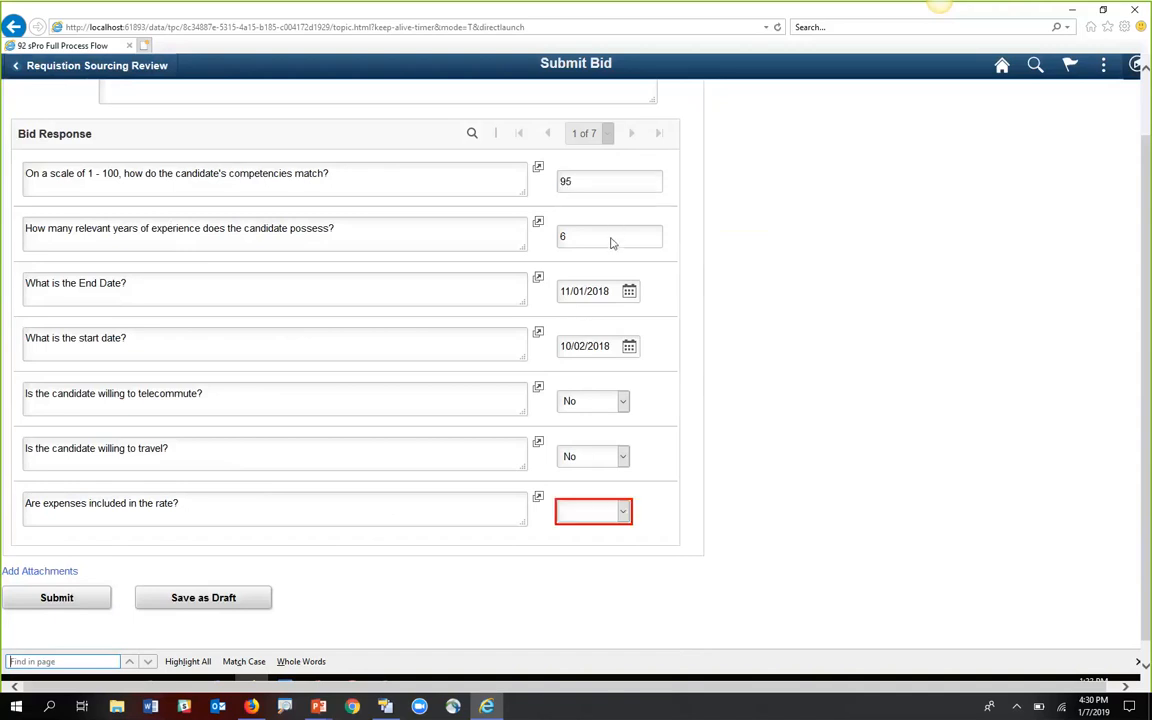
pyautogui.click(618, 512)
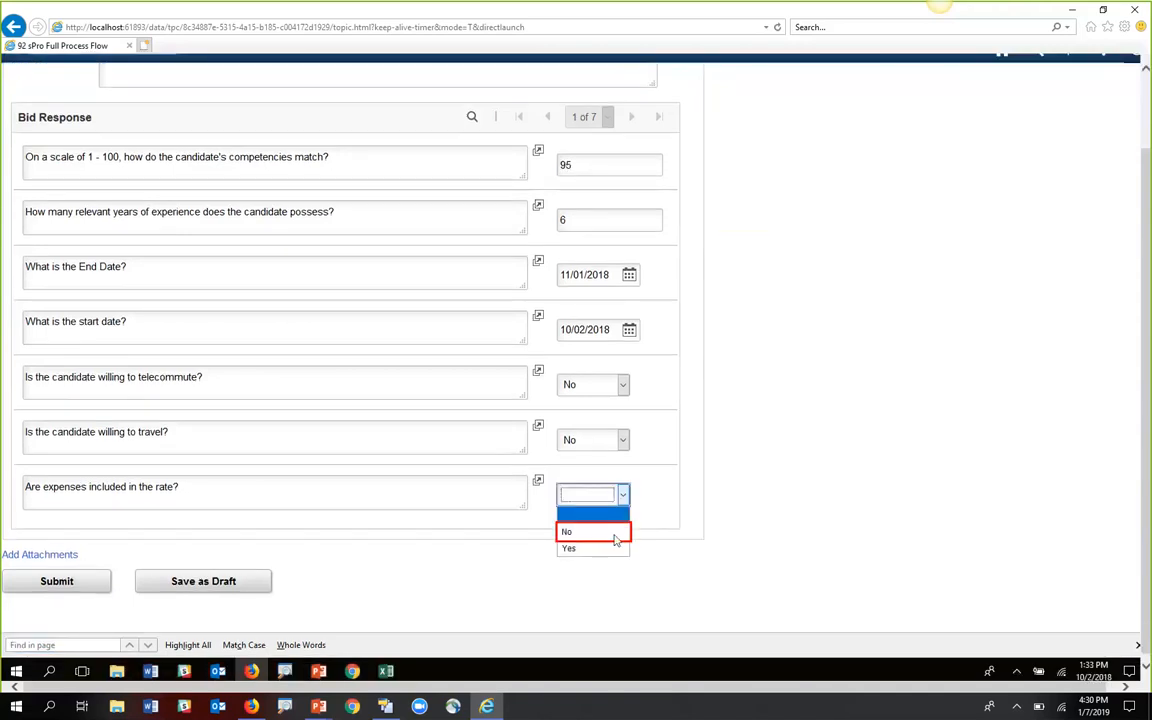
pyautogui.click(615, 535)
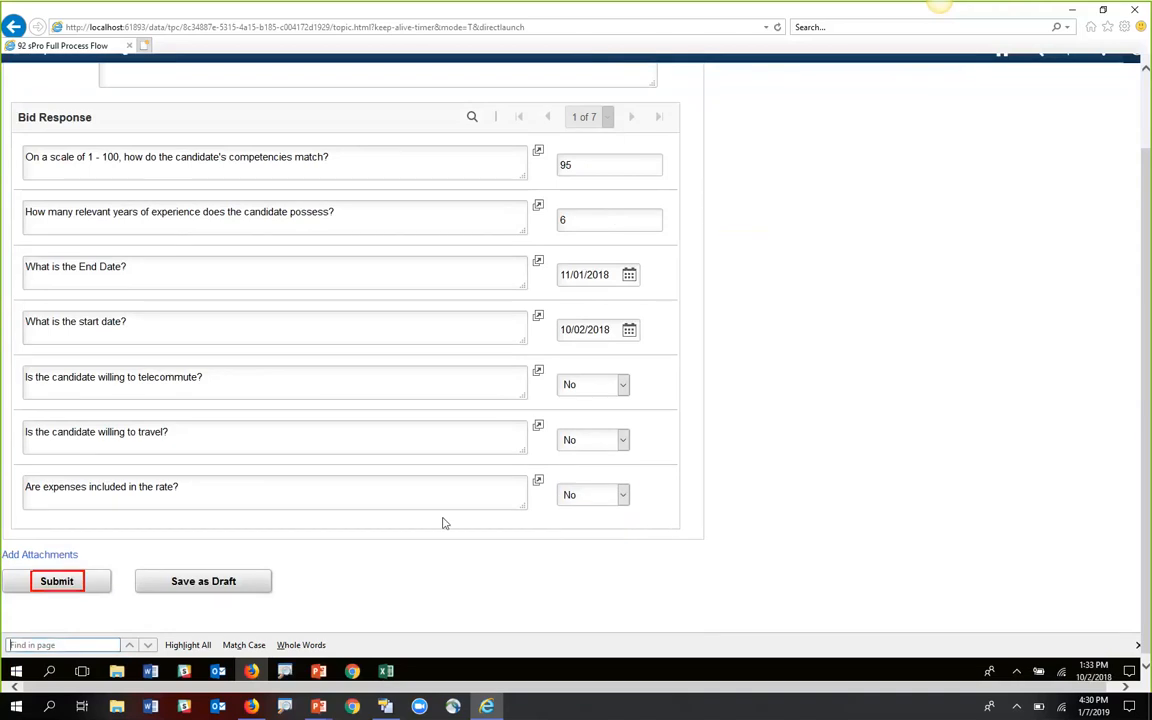
pyautogui.click(56, 581)
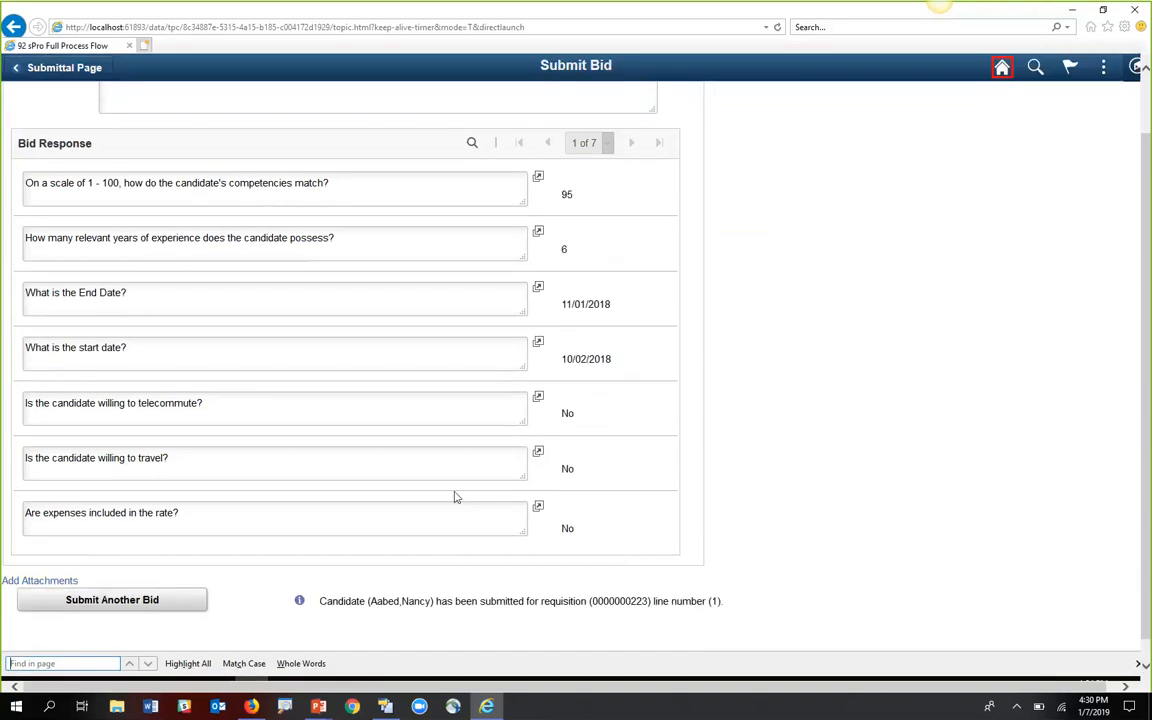
# - Leave the submitted bid, sign out of the supplier account, and sign back in as the Service Coordinator
pyautogui.click(1001, 68)
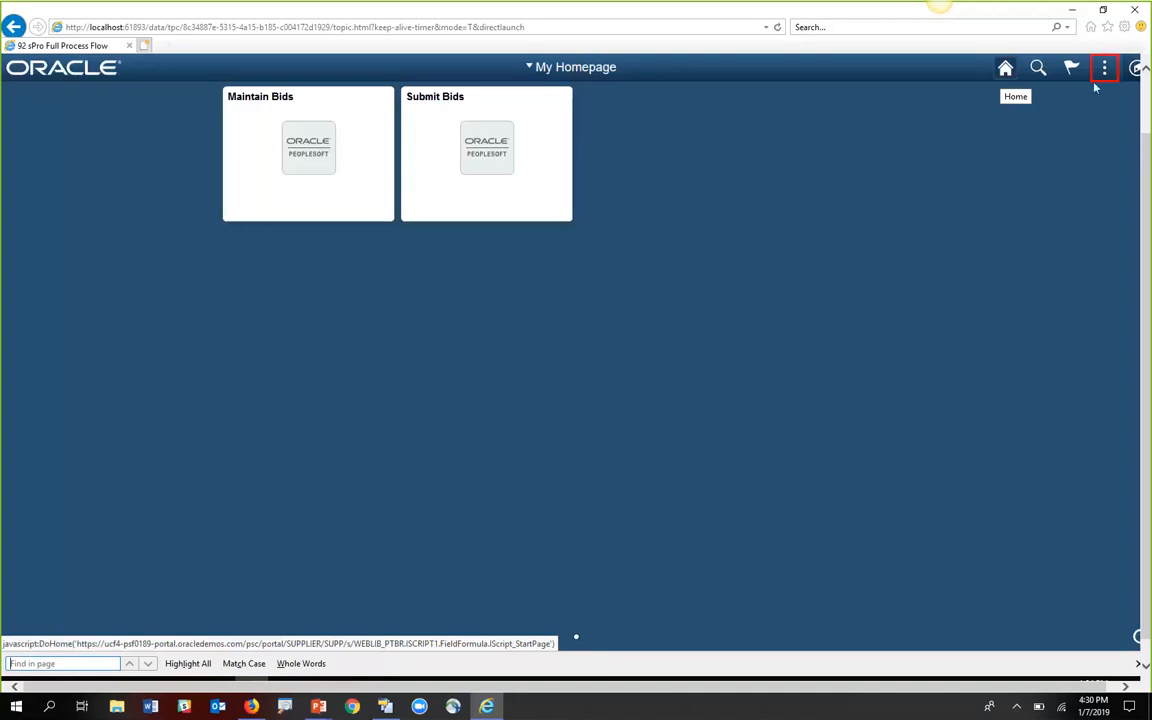
pyautogui.click(1102, 70)
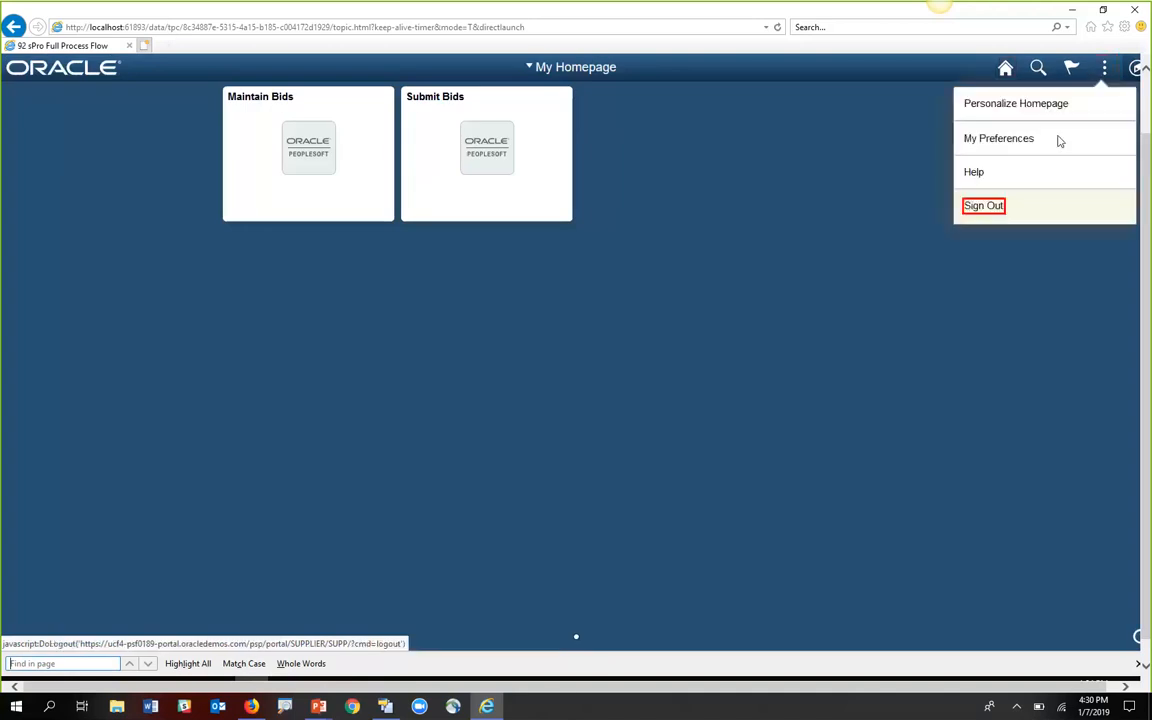
pyautogui.click(999, 209)
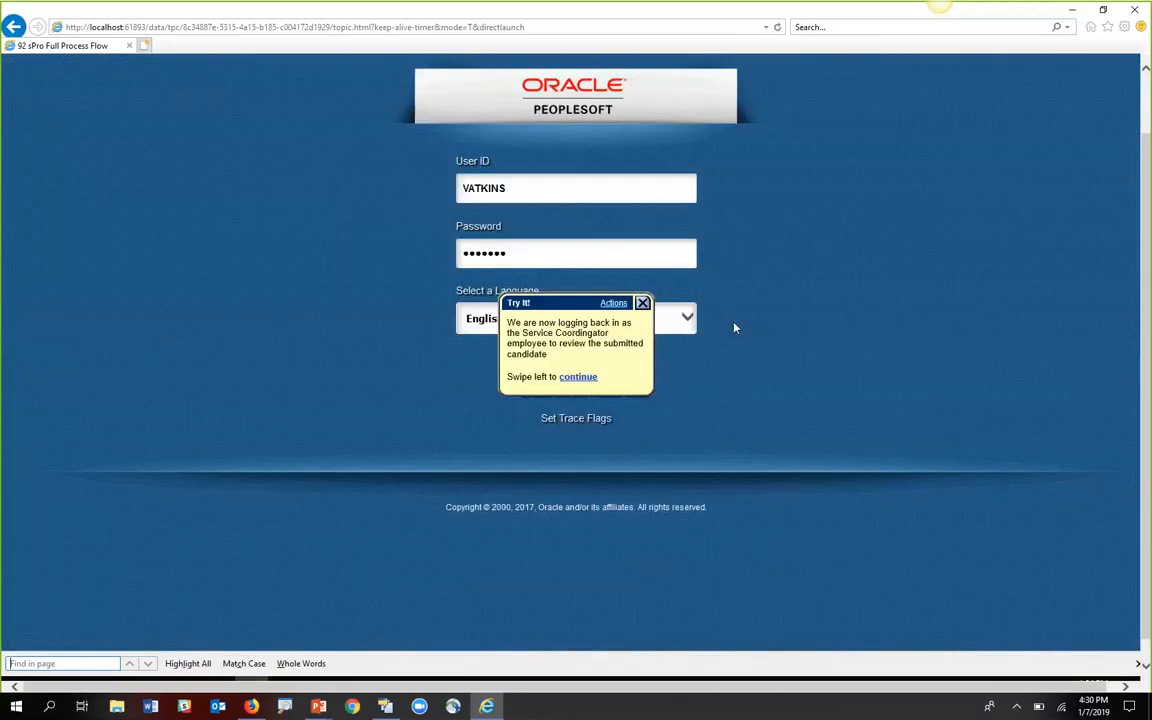
pyautogui.click(578, 377)
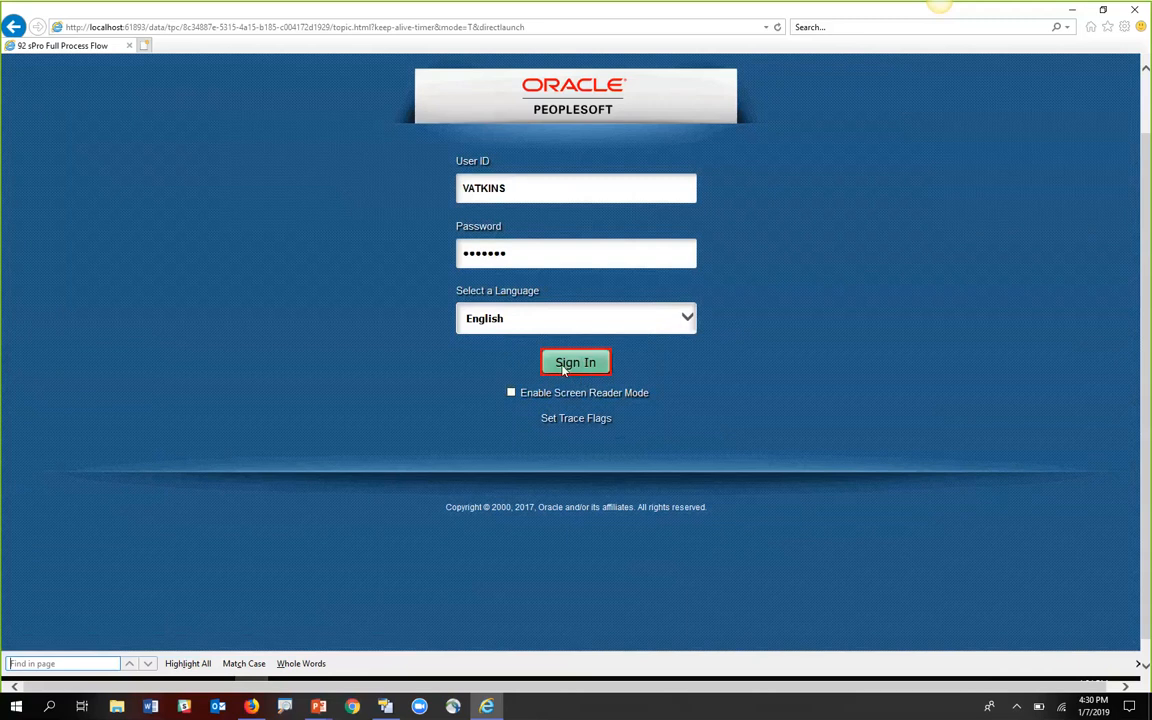
pyautogui.click(564, 367)
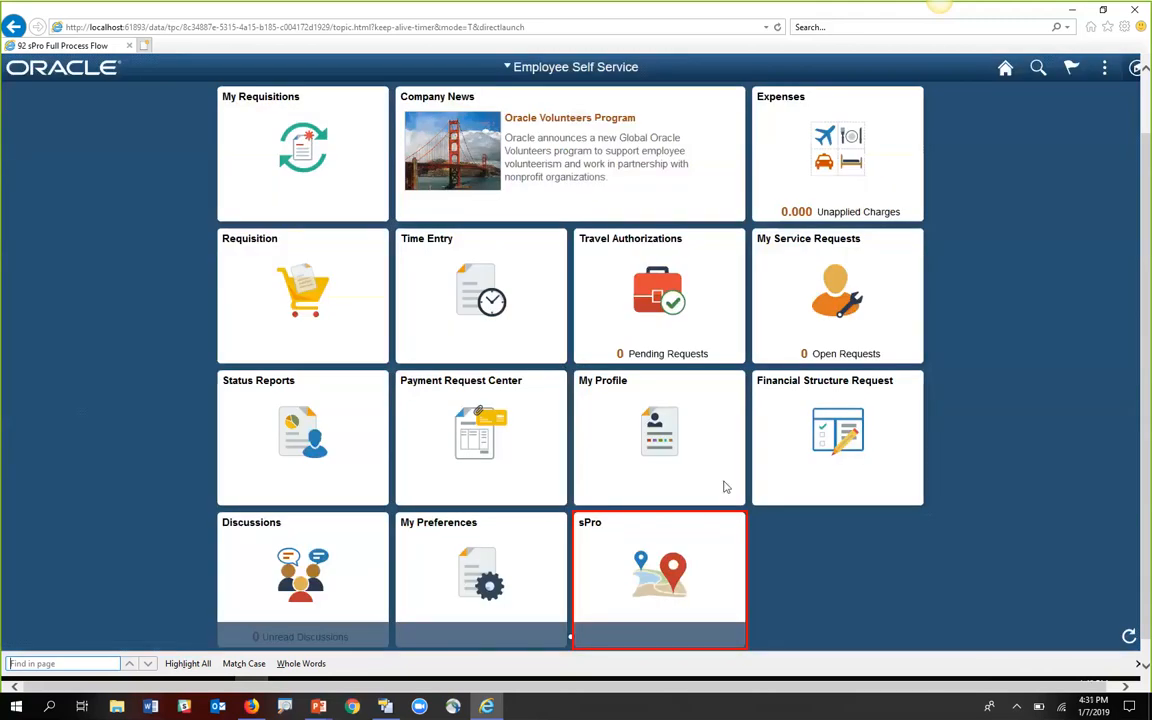
# - Go to Assess and Award Bids in sPro and search for business unit US001 bids from 09/17/2018 to 10/02/2018
pyautogui.click(620, 537)
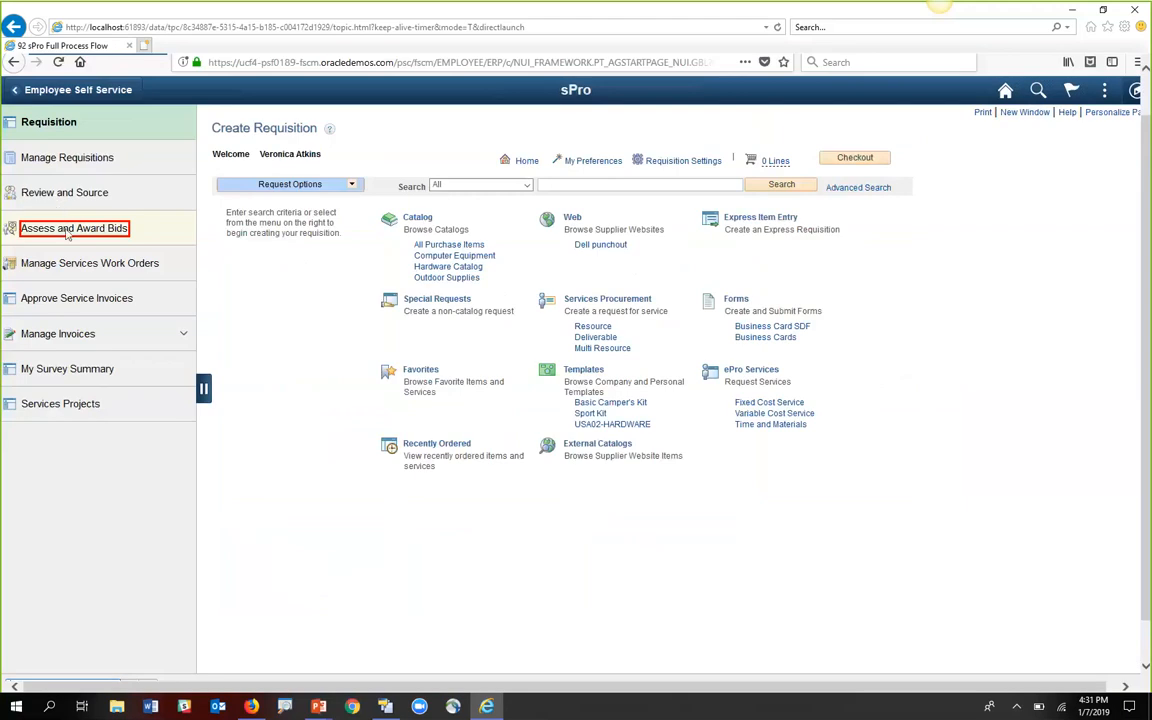
pyautogui.click(67, 230)
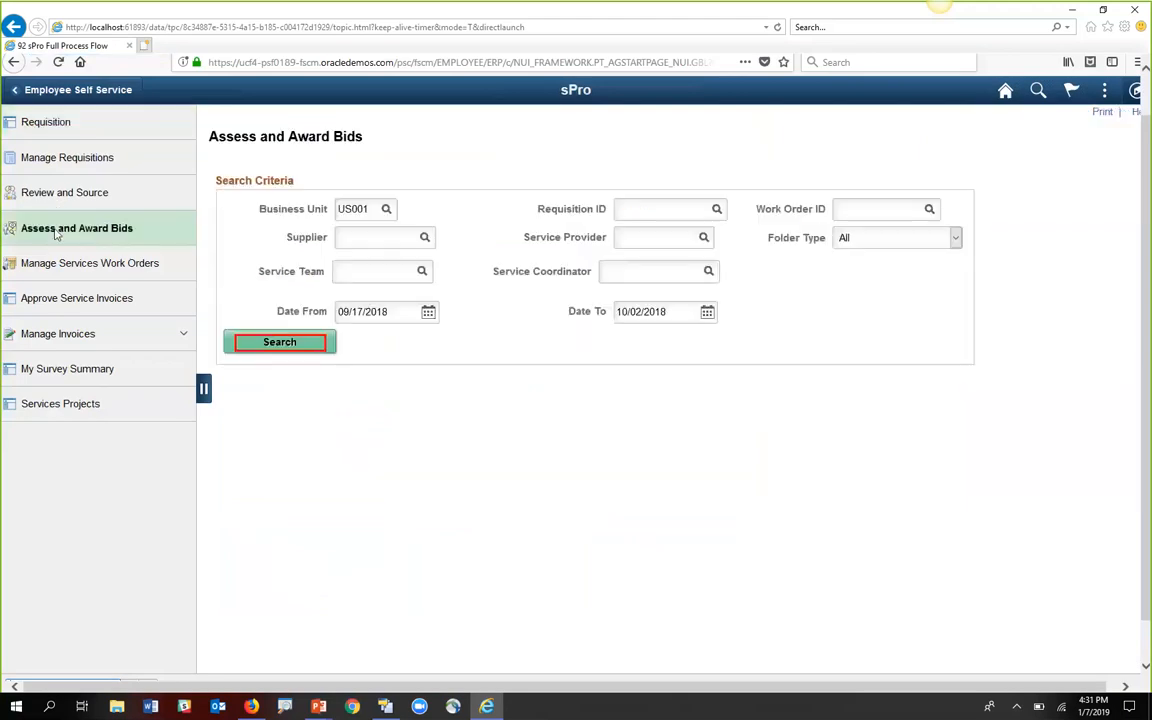
pyautogui.click(280, 342)
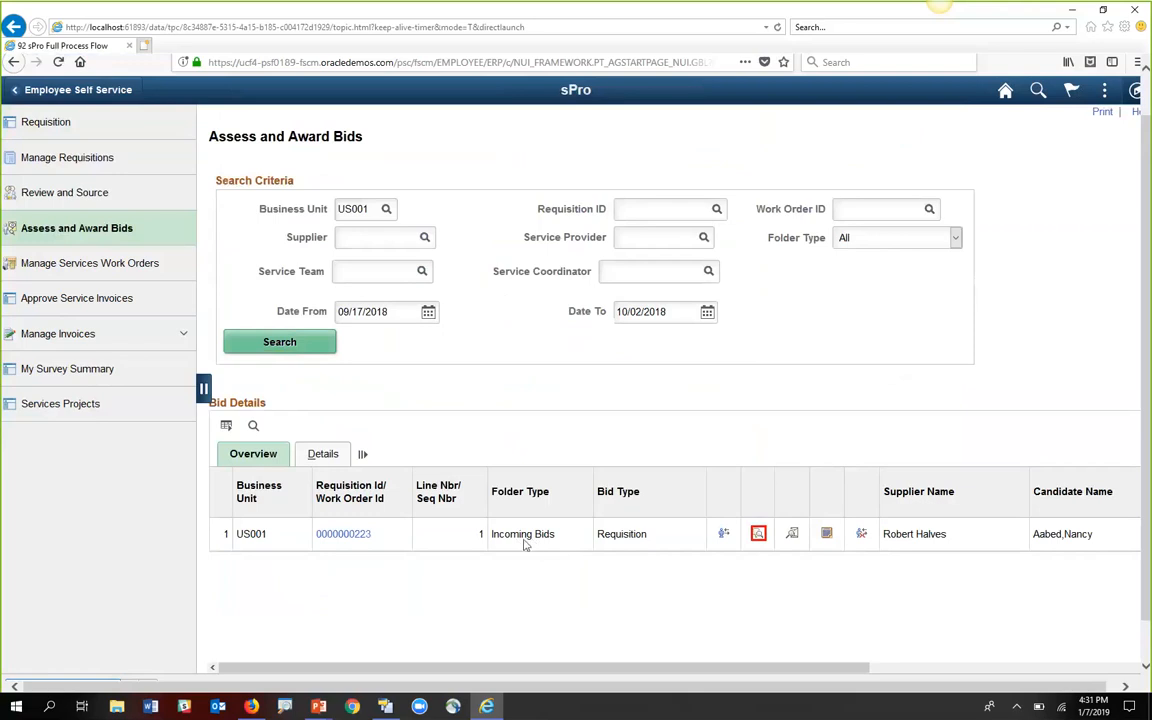
# - Analyze the incoming Robert Halves bid by line and in total, and return to the bid list
pyautogui.click(758, 533)
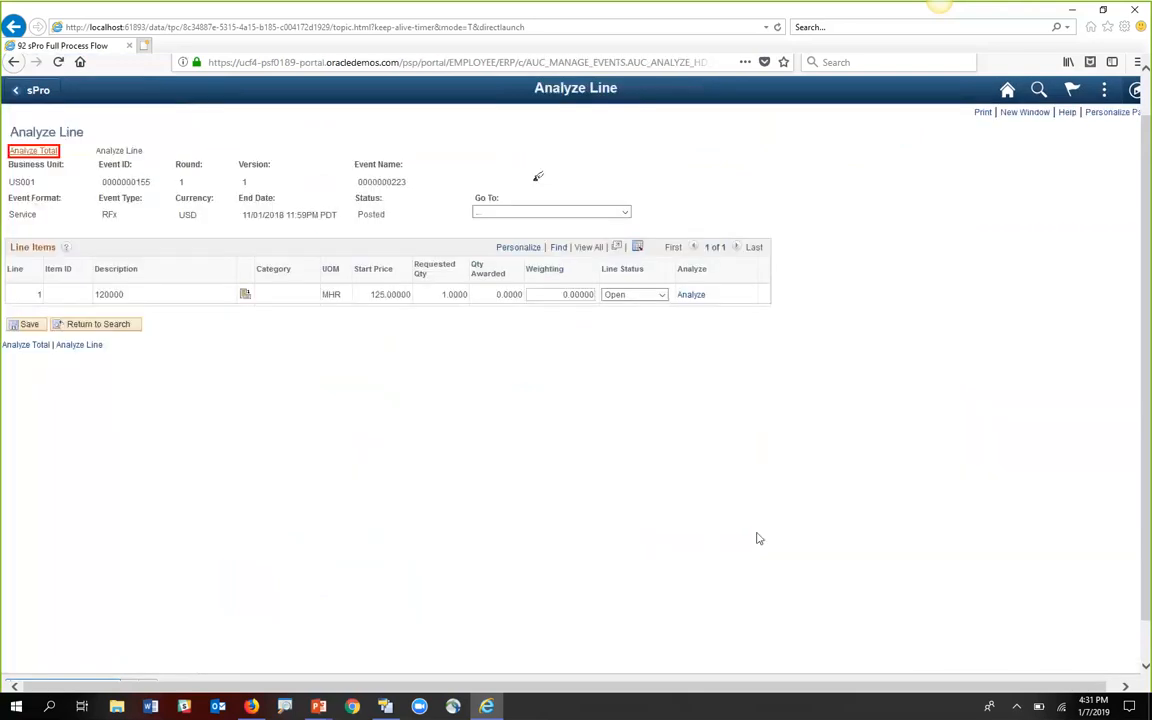
pyautogui.click(38, 152)
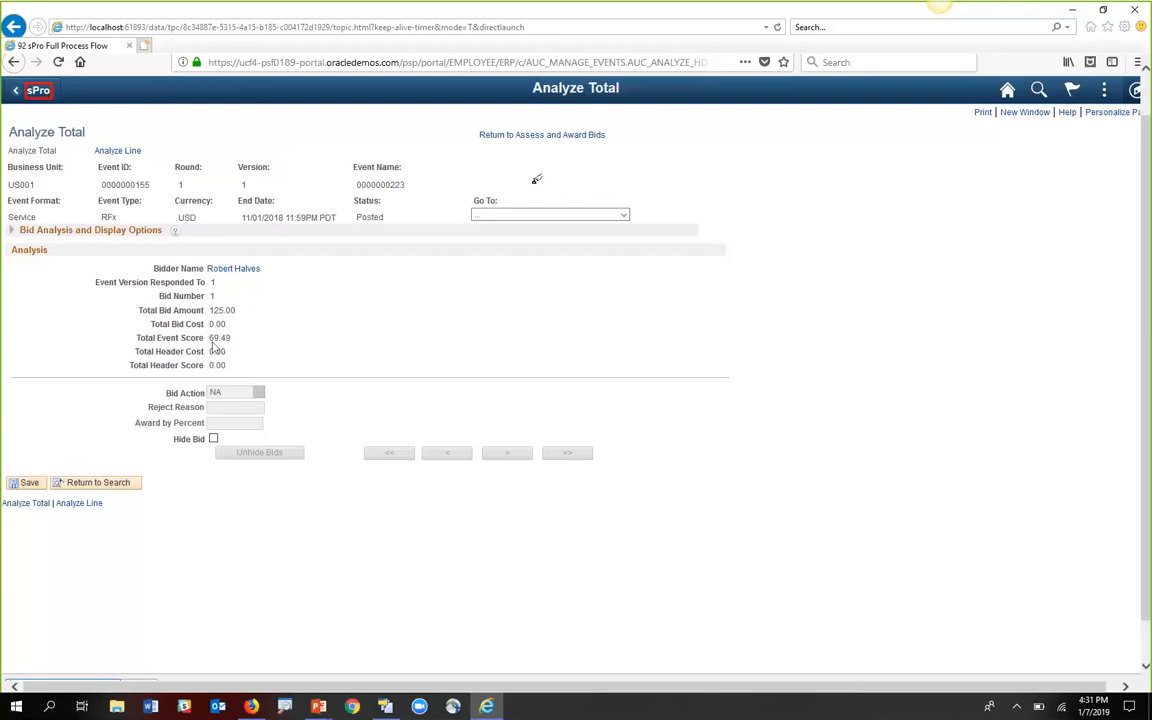
pyautogui.click(40, 90)
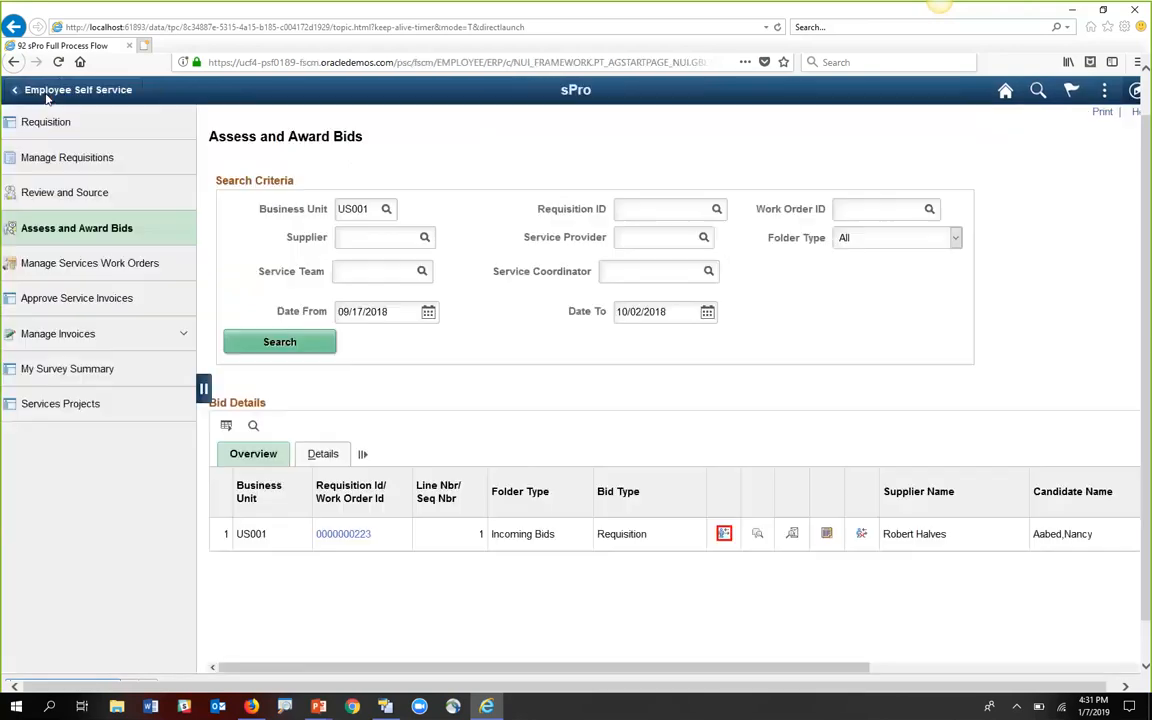
# - Open the response for the incoming Robert Halves bid and review its requirements, competencies, rate details and bid factors
pyautogui.click(724, 535)
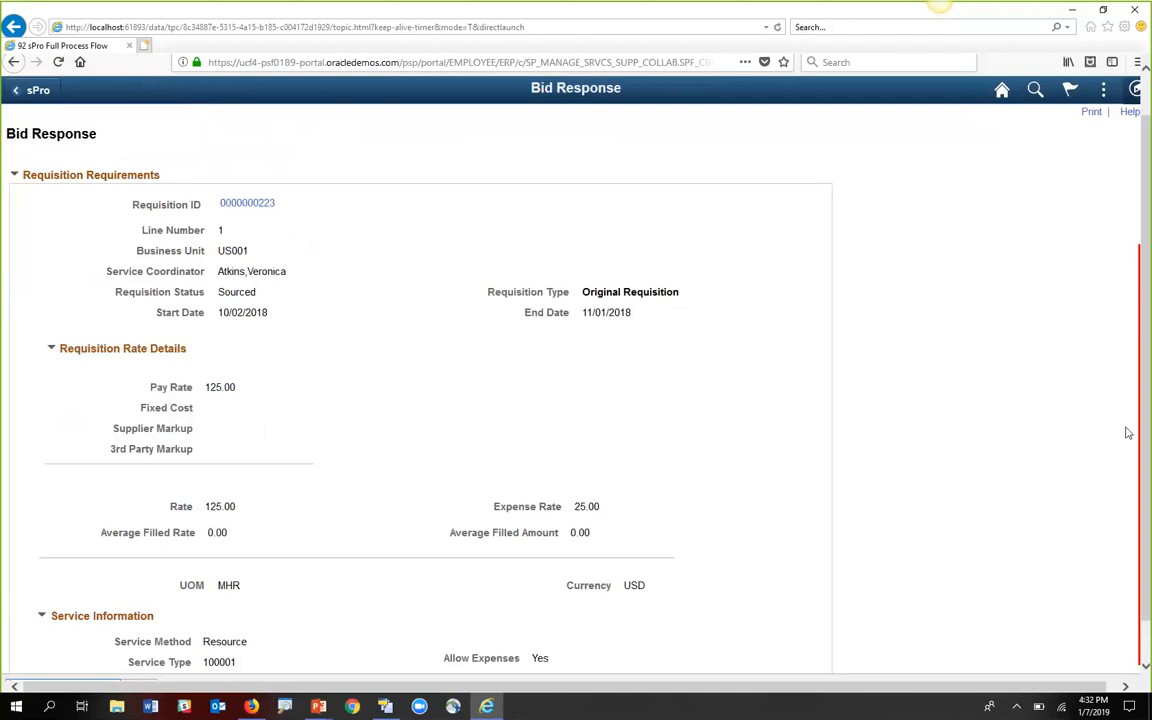
pyautogui.scroll(-5, 1142, 445)
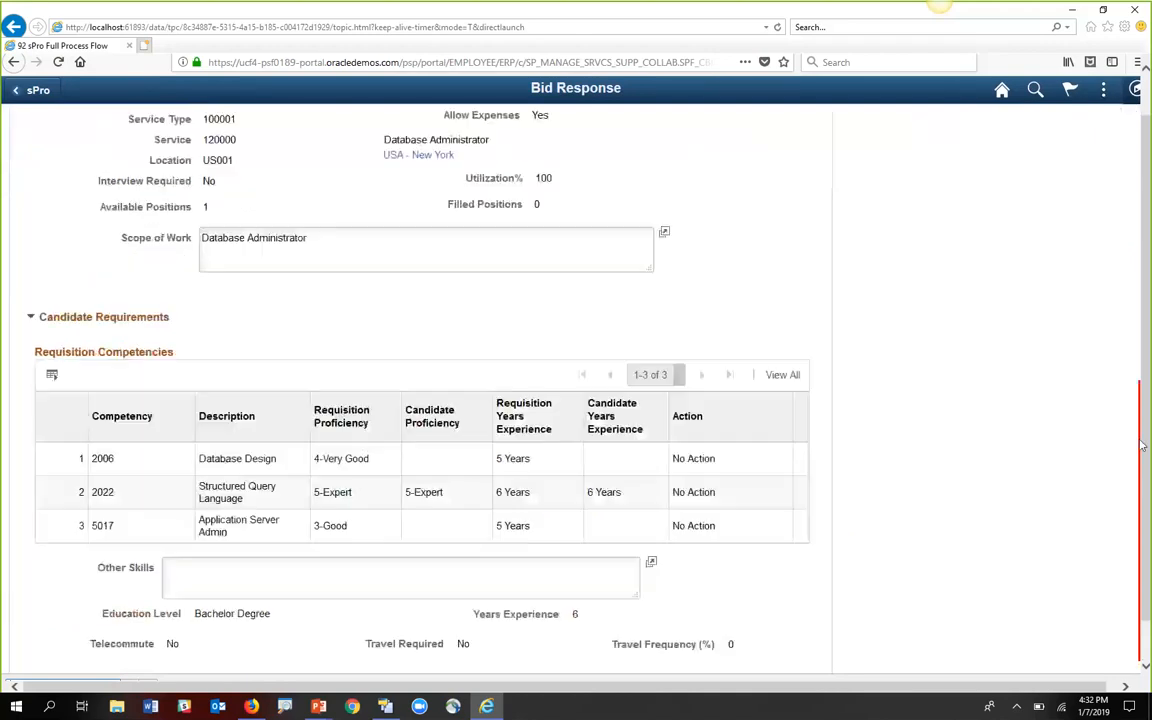
pyautogui.scroll(-5, 1142, 445)
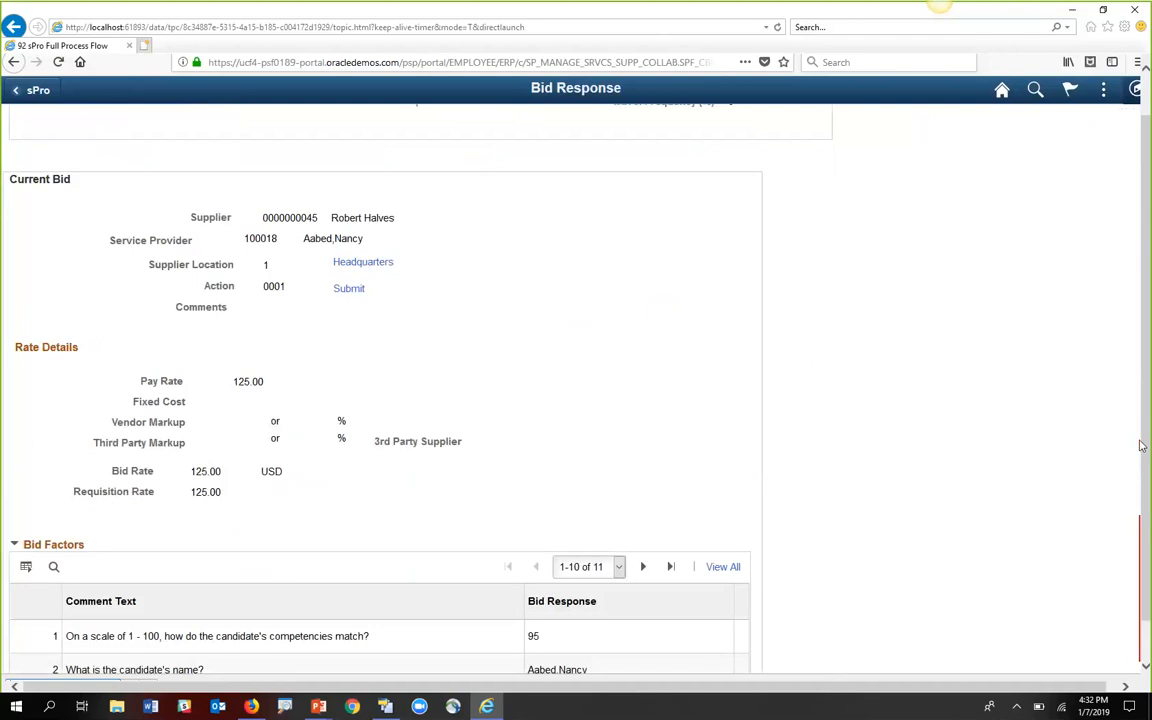
pyautogui.scroll(-5, 1142, 445)
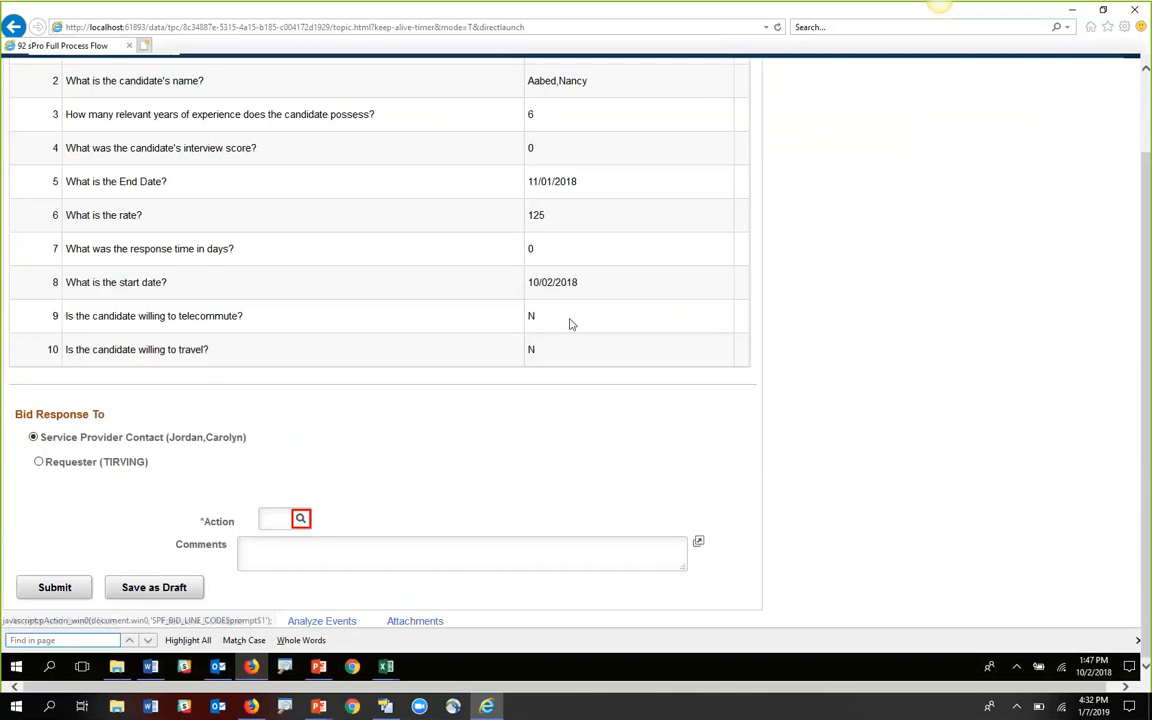
# - Set the bid response action to Offer Position, addressed to the service provider contact, and submit it
pyautogui.click(301, 520)
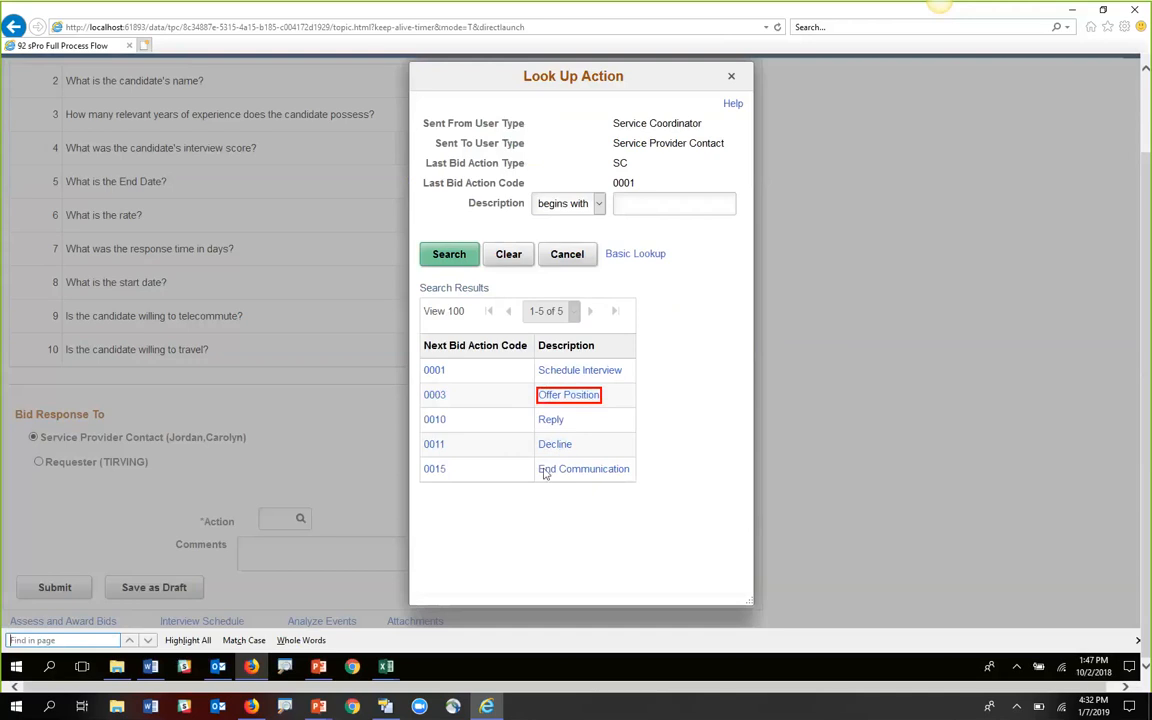
pyautogui.click(578, 396)
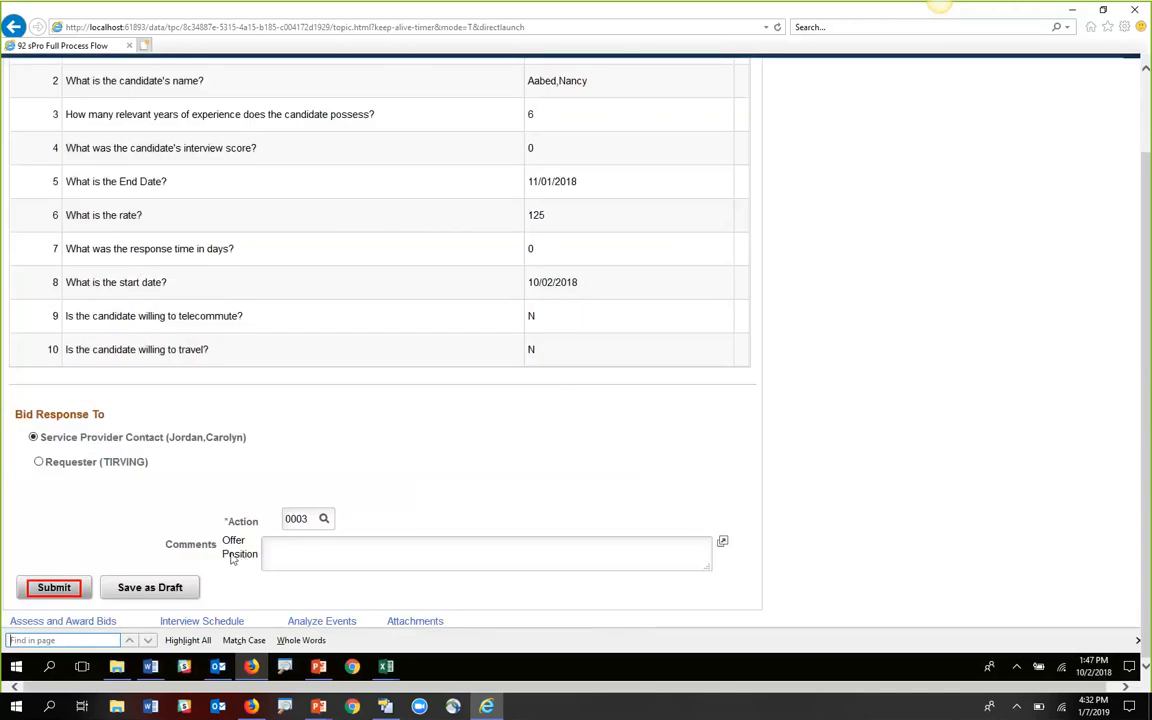
pyautogui.click(66, 591)
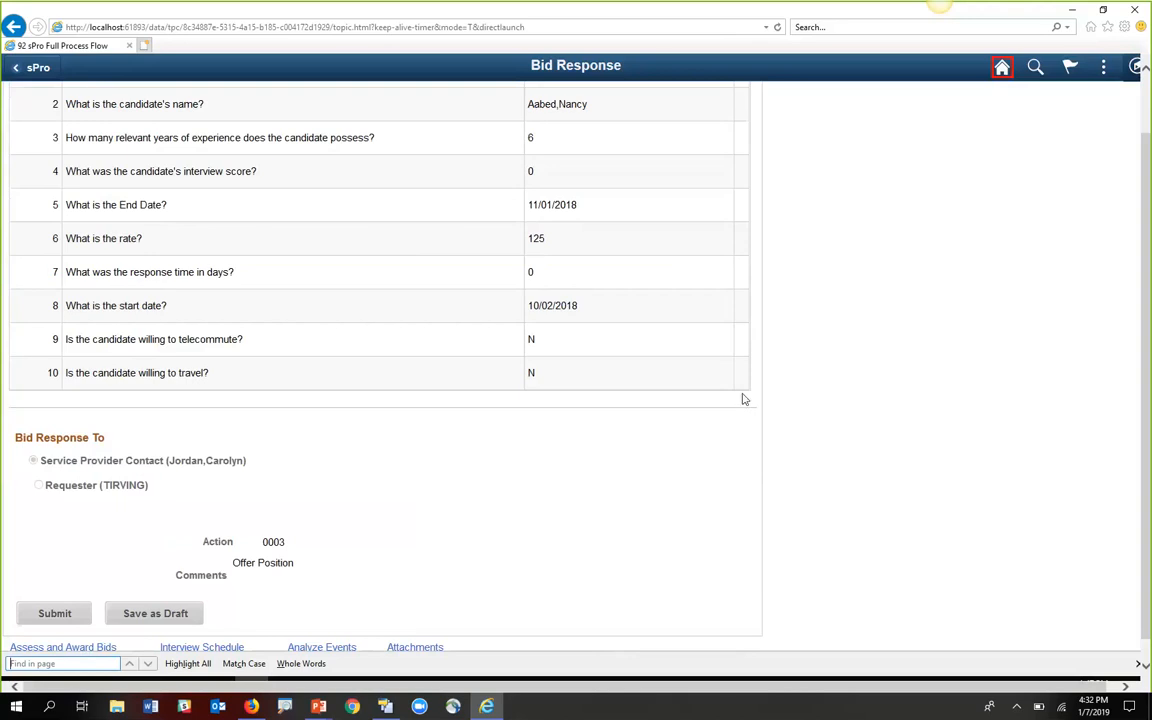
# - Sign out of the coordinator session and sign in as the service supplier contact
pyautogui.click(1001, 67)
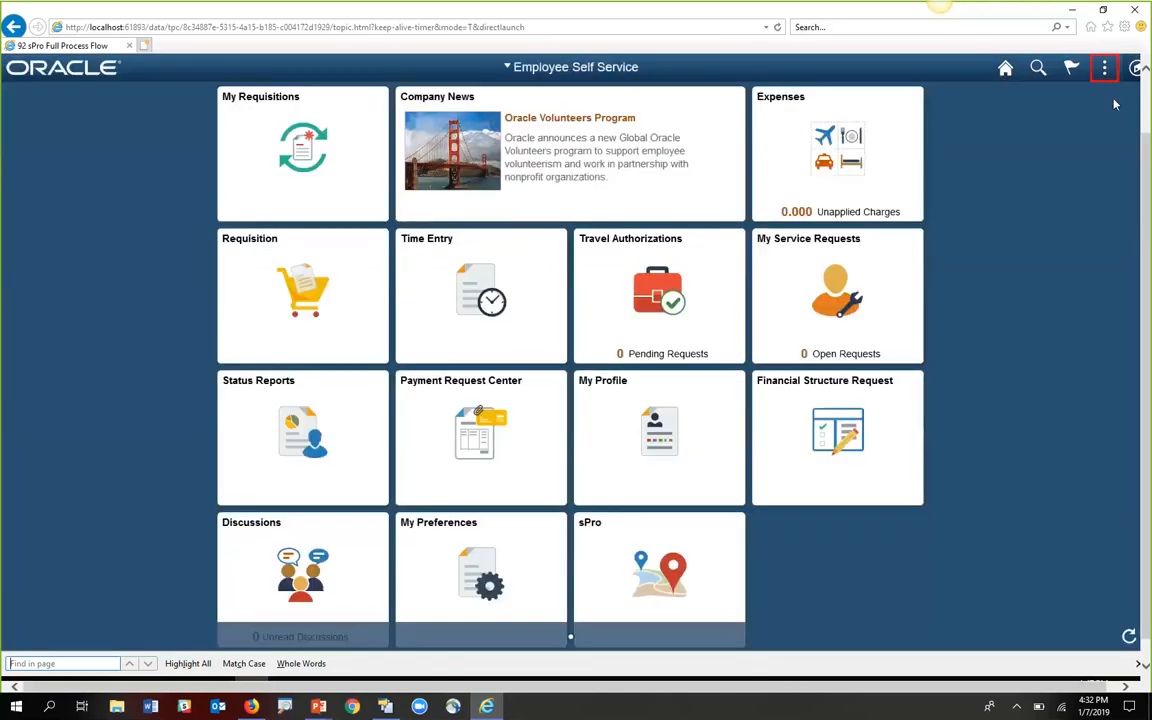
pyautogui.click(1104, 67)
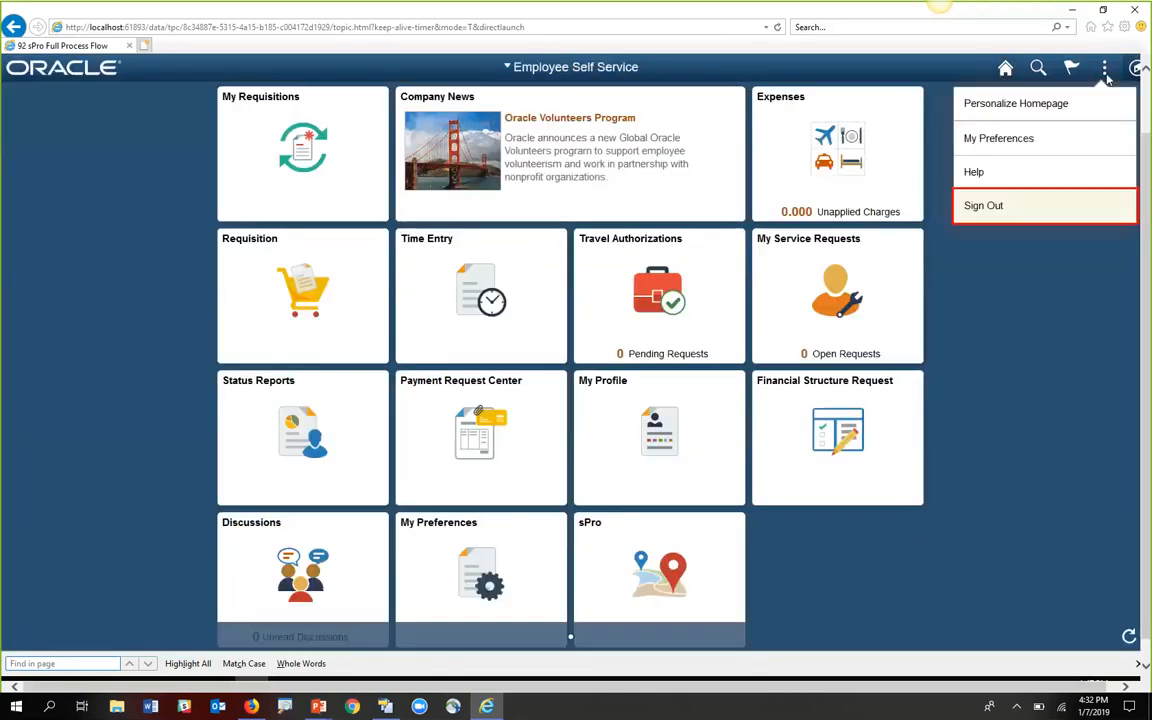
pyautogui.click(984, 206)
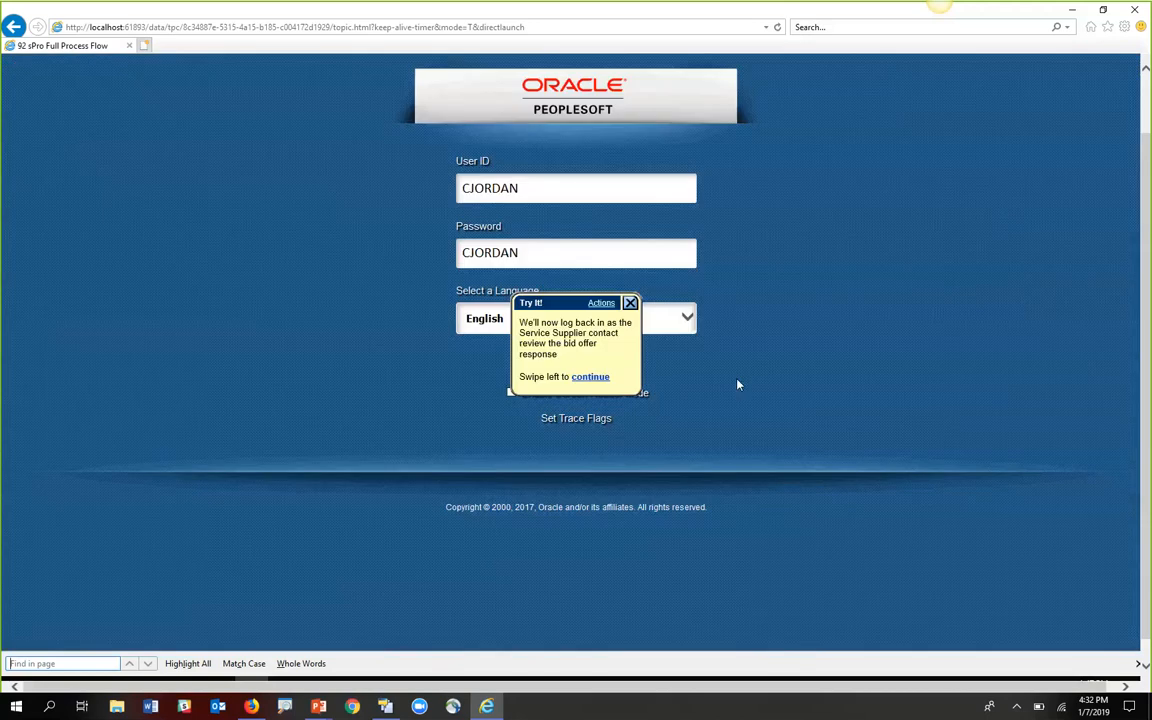
pyautogui.click(596, 378)
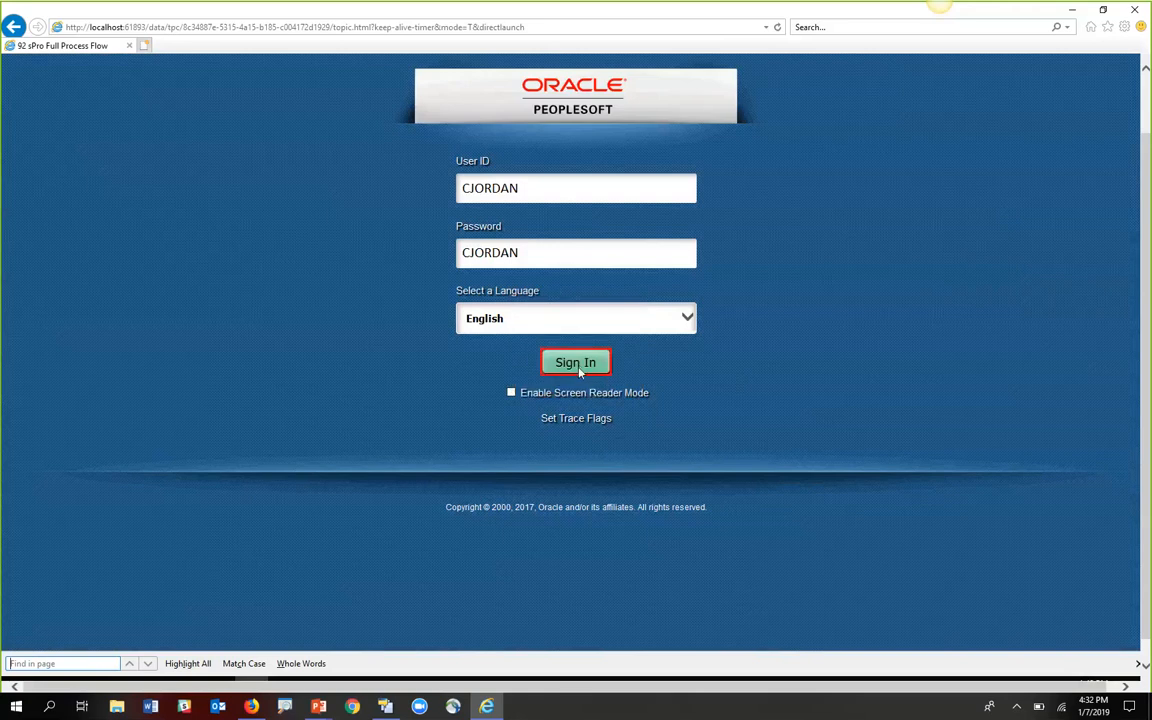
pyautogui.click(579, 366)
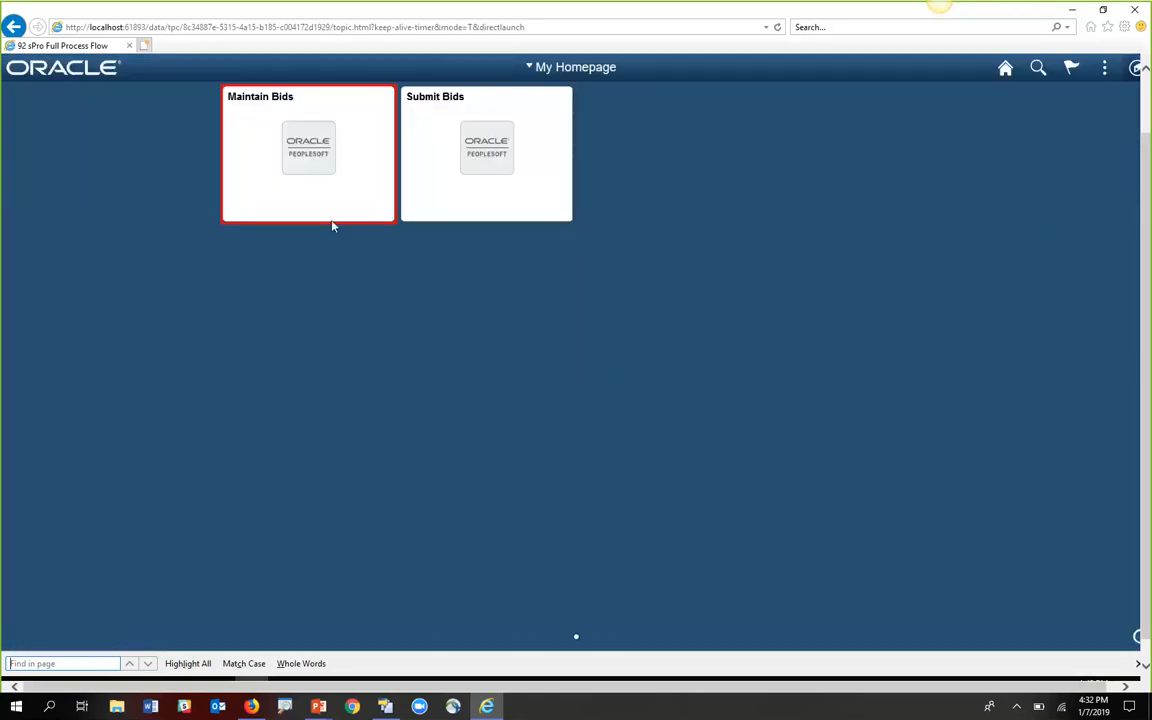
# - Search Maintain Bids for bids from 09/27/2018 to 10/02/2018 and open the response for the incoming requisition bid
pyautogui.click(288, 158)
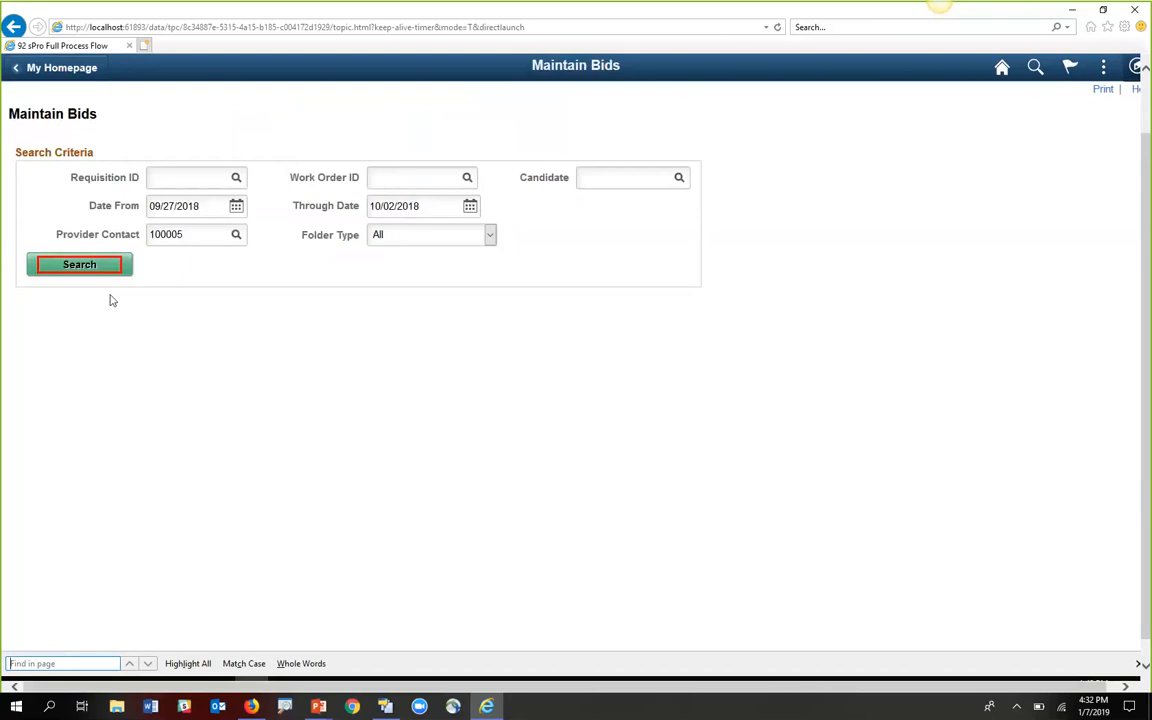
pyautogui.click(80, 265)
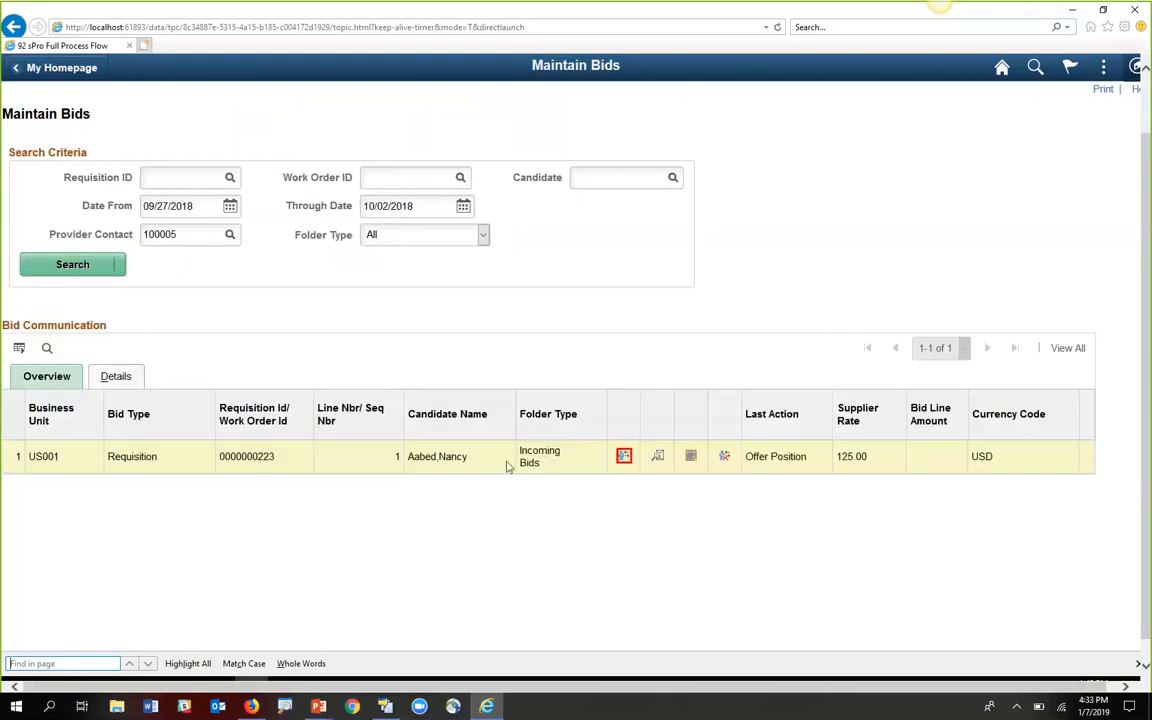
pyautogui.click(624, 457)
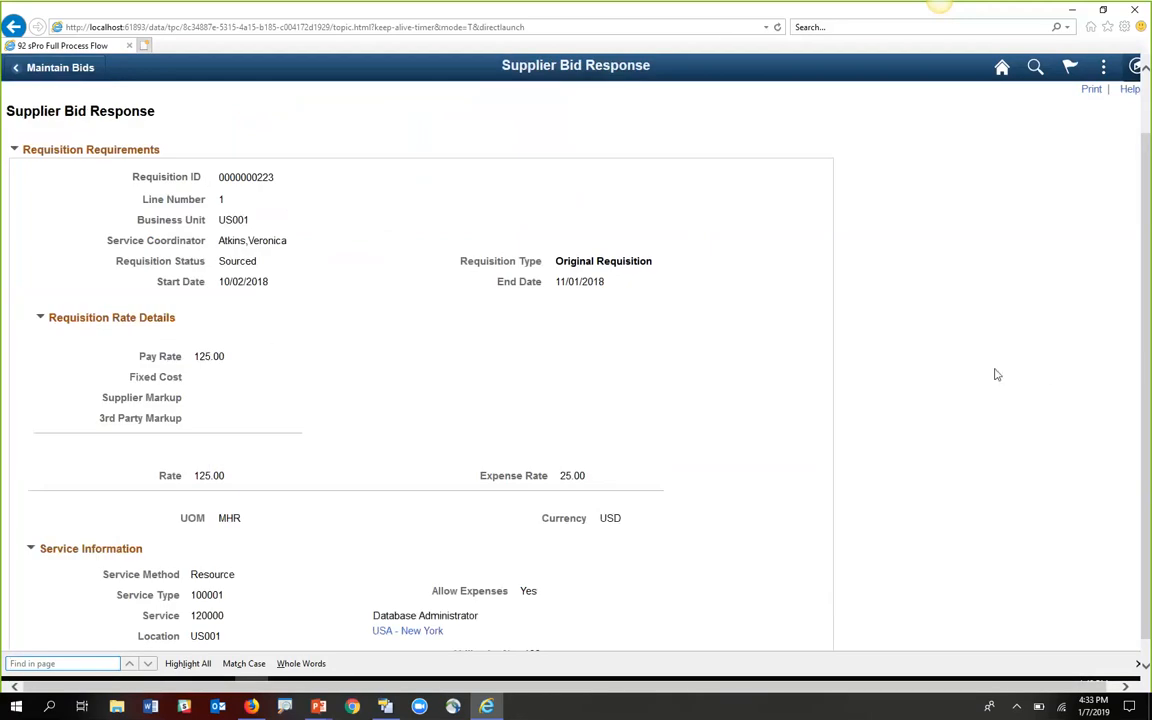
# - Set the current bid response action to 0004 Accept Offer, keeping the 125.00 pay rate, and submit the supplier's response
pyautogui.scroll(-5, 954, 381)
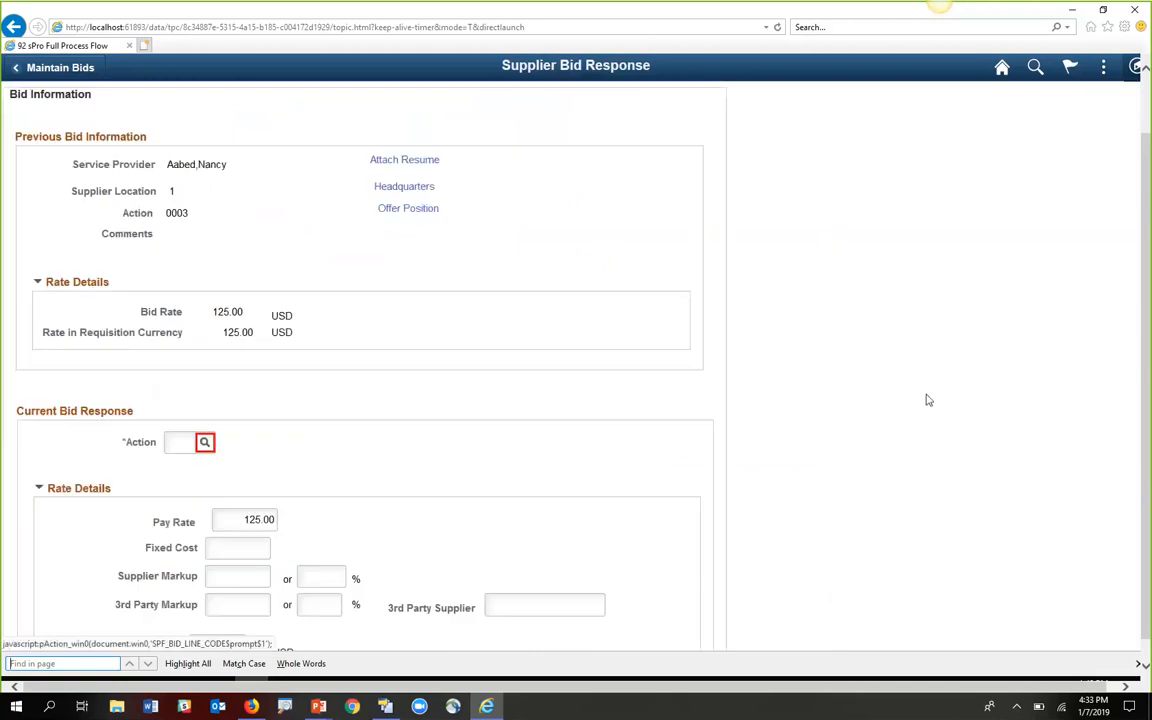
pyautogui.click(204, 444)
pyautogui.click(582, 396)
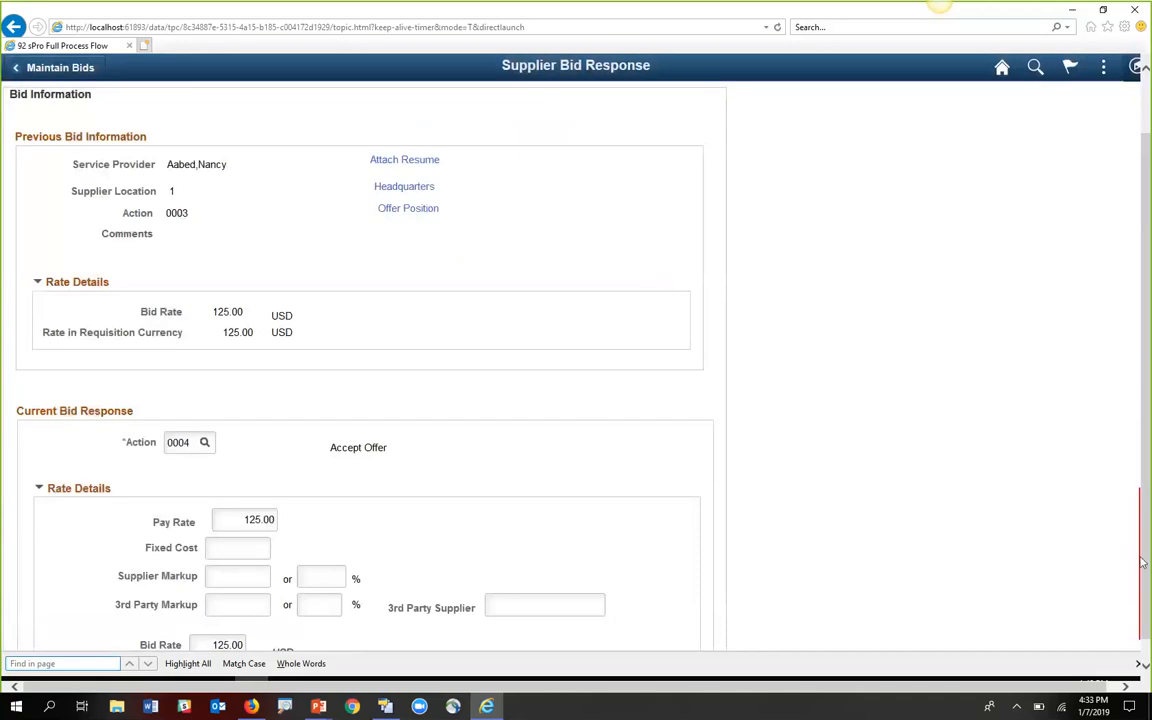
pyautogui.scroll(-5, 1142, 563)
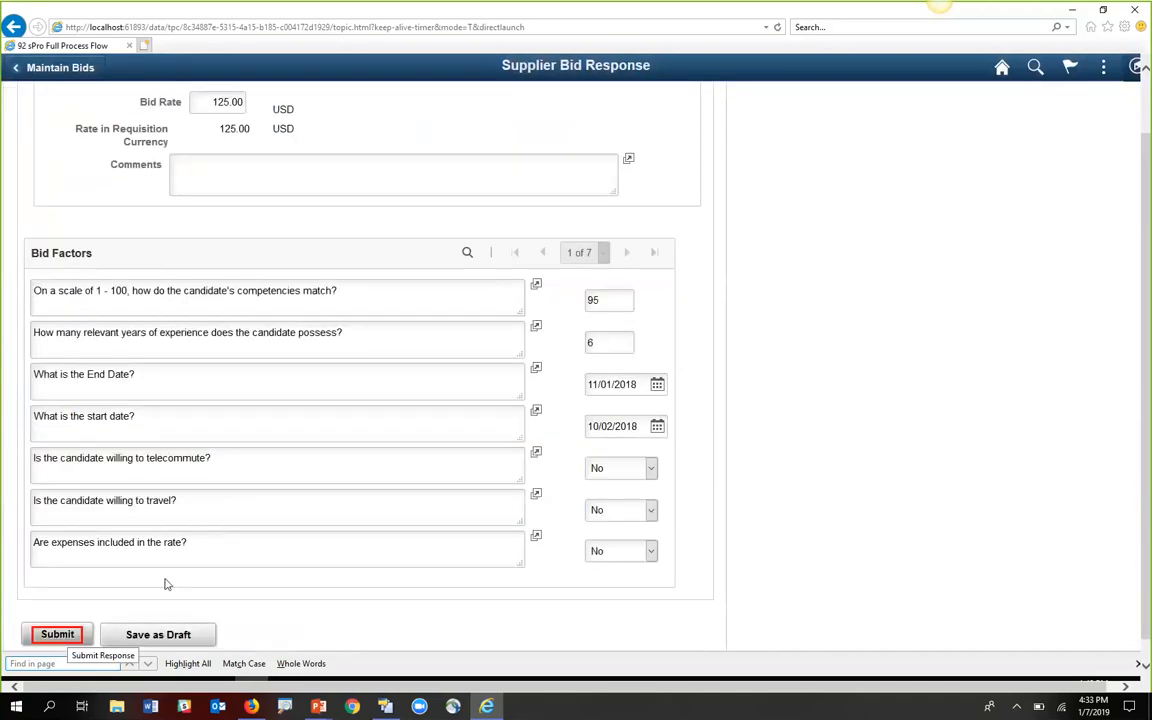
pyautogui.click(58, 635)
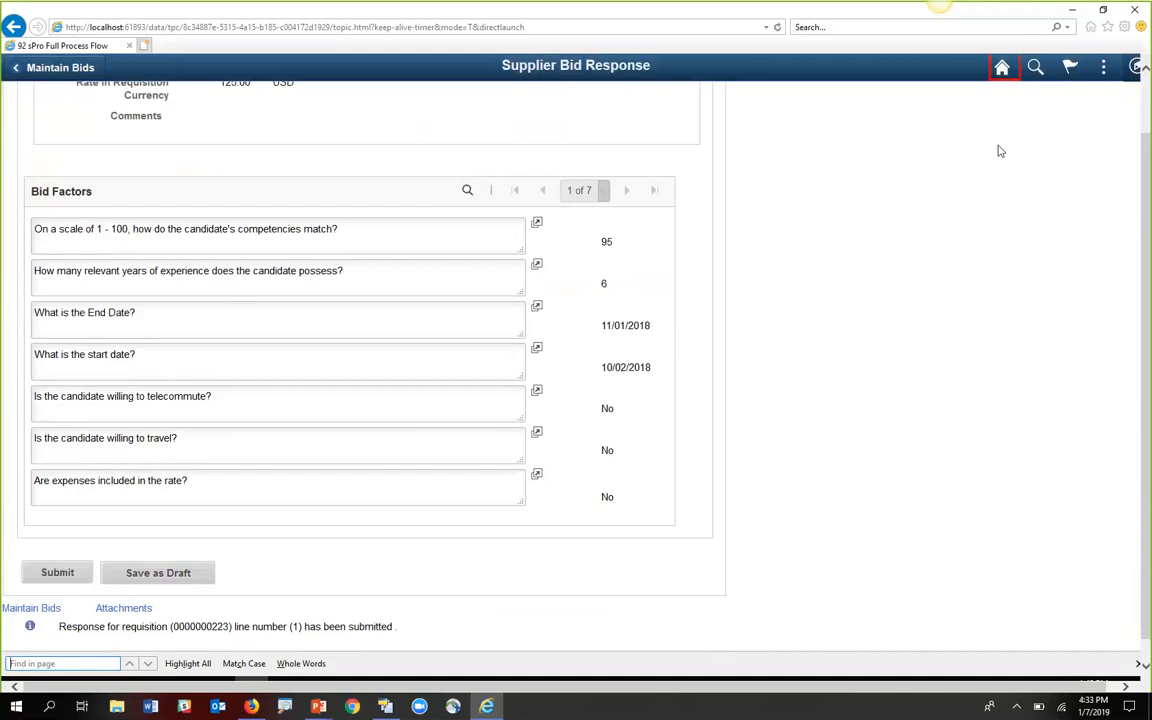
# - Sign out of the supplier session and sign back in as the service coordinator
pyautogui.click(1010, 77)
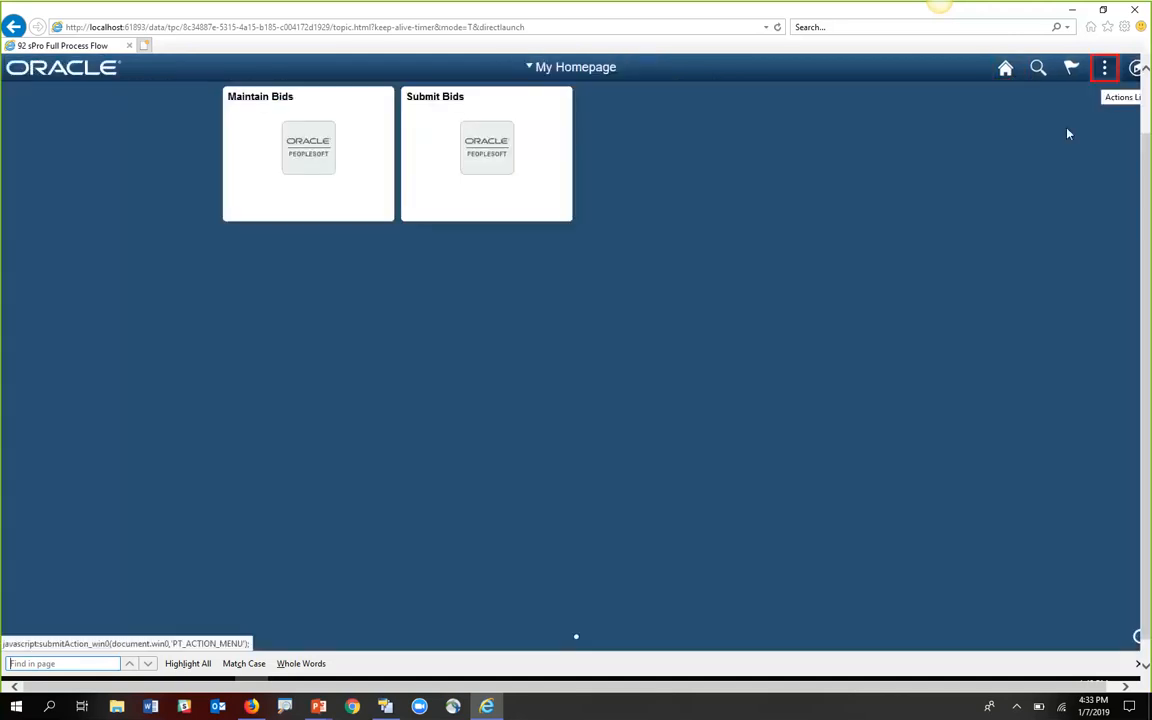
pyautogui.click(1105, 72)
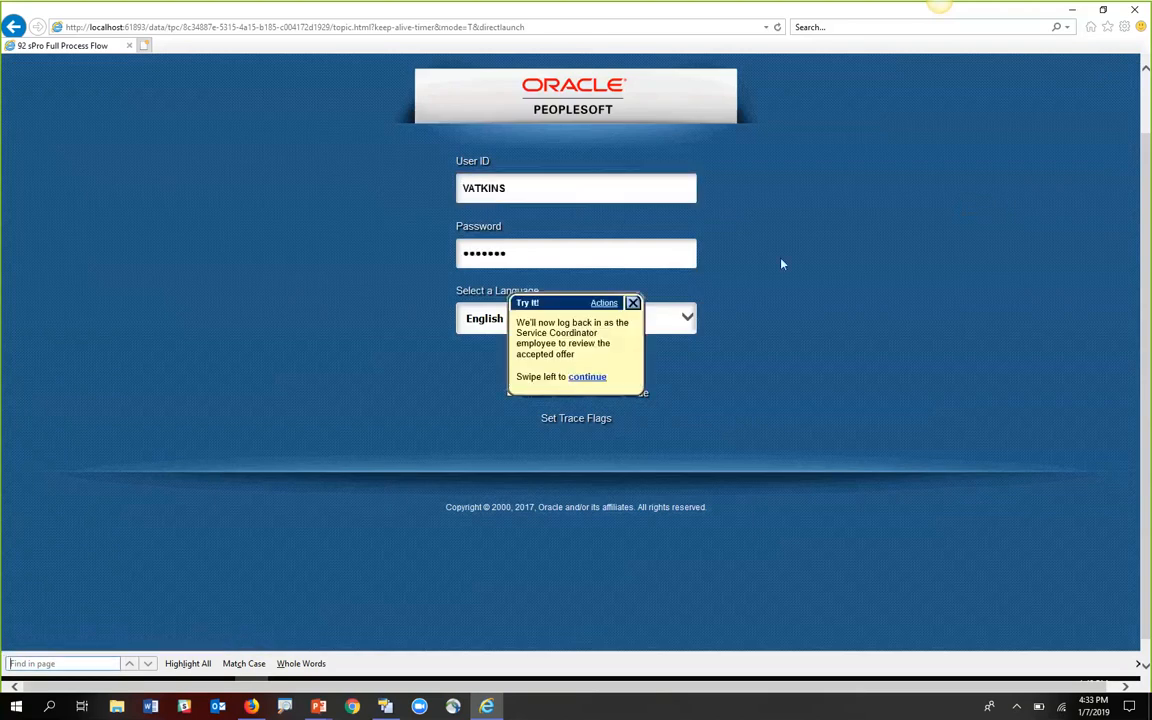
pyautogui.click(587, 377)
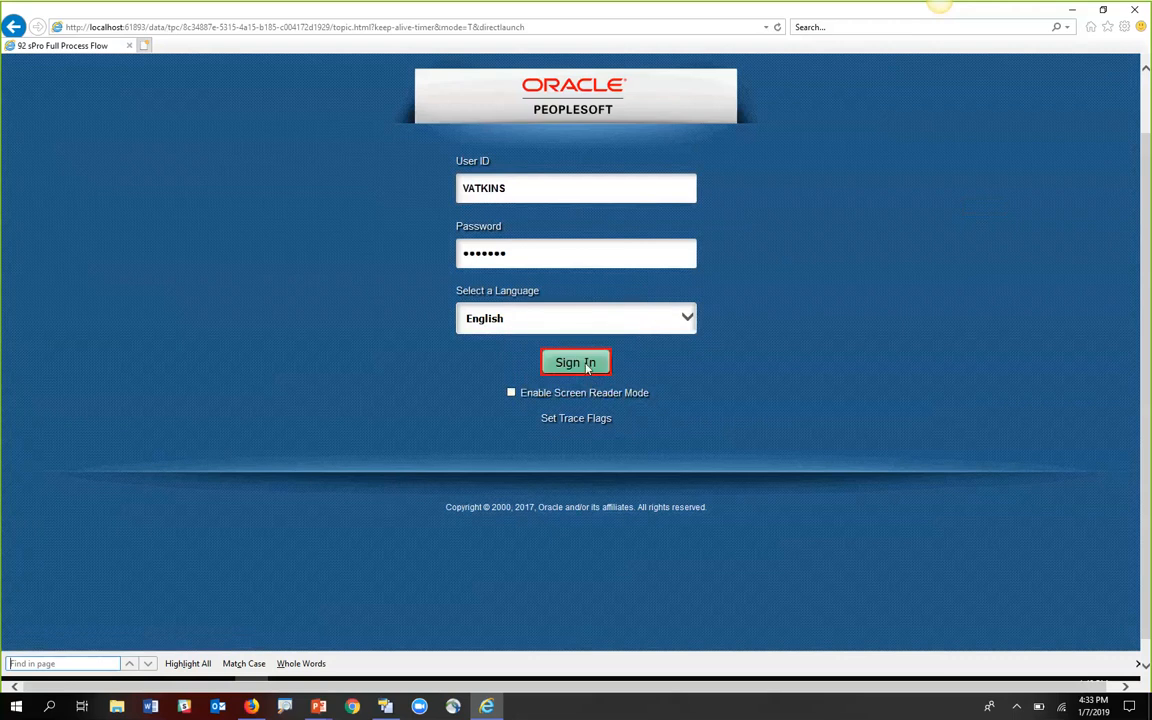
pyautogui.click(587, 368)
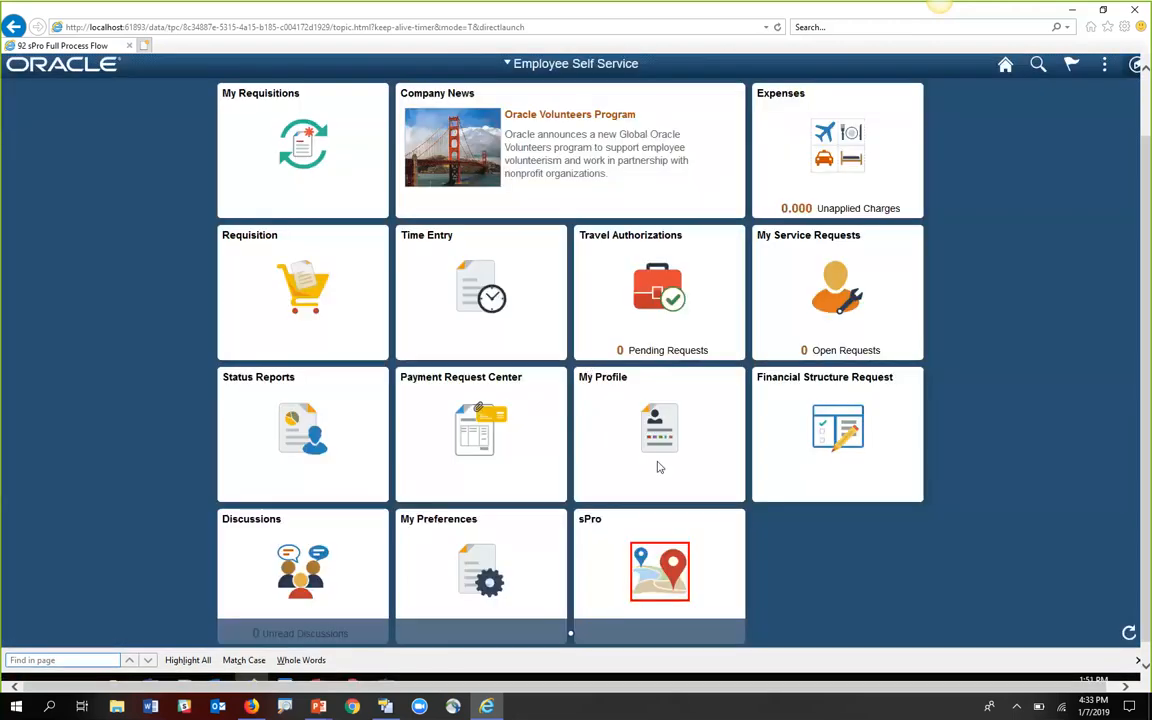
# - Search Assess and Award Bids in sPro from 09/17/2018 to 10/02/2018 and open the response for the Robert Halves bid
pyautogui.click(659, 582)
pyautogui.click(97, 193)
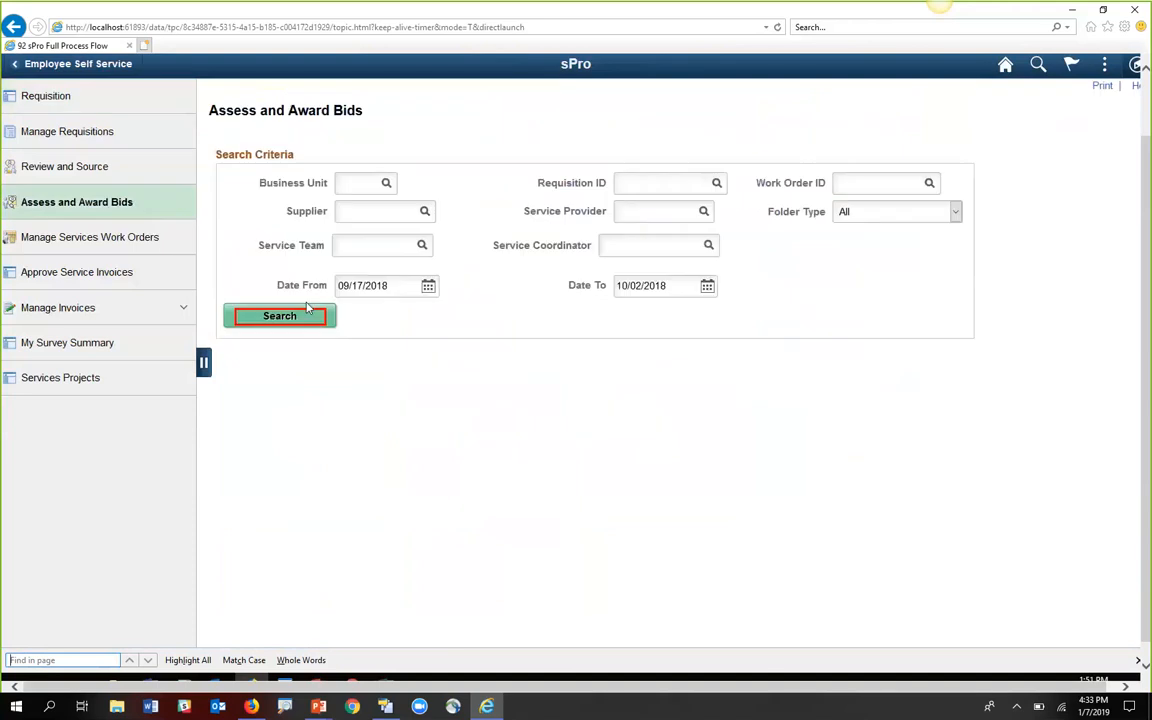
pyautogui.click(307, 312)
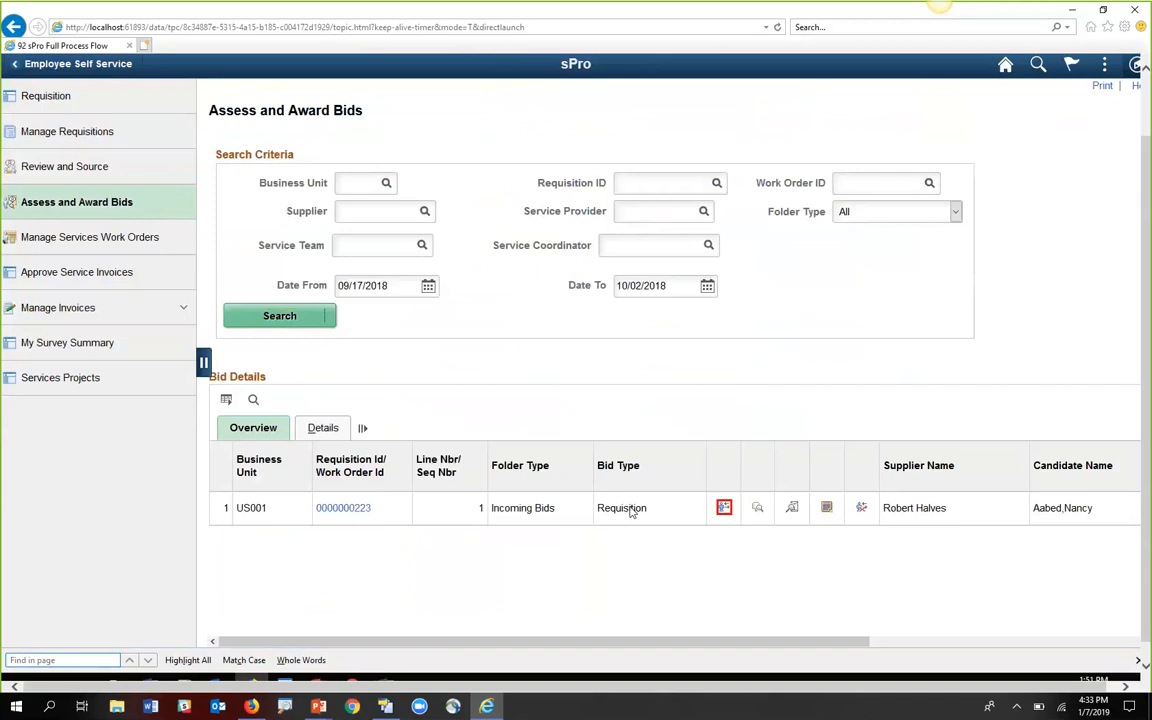
pyautogui.click(724, 508)
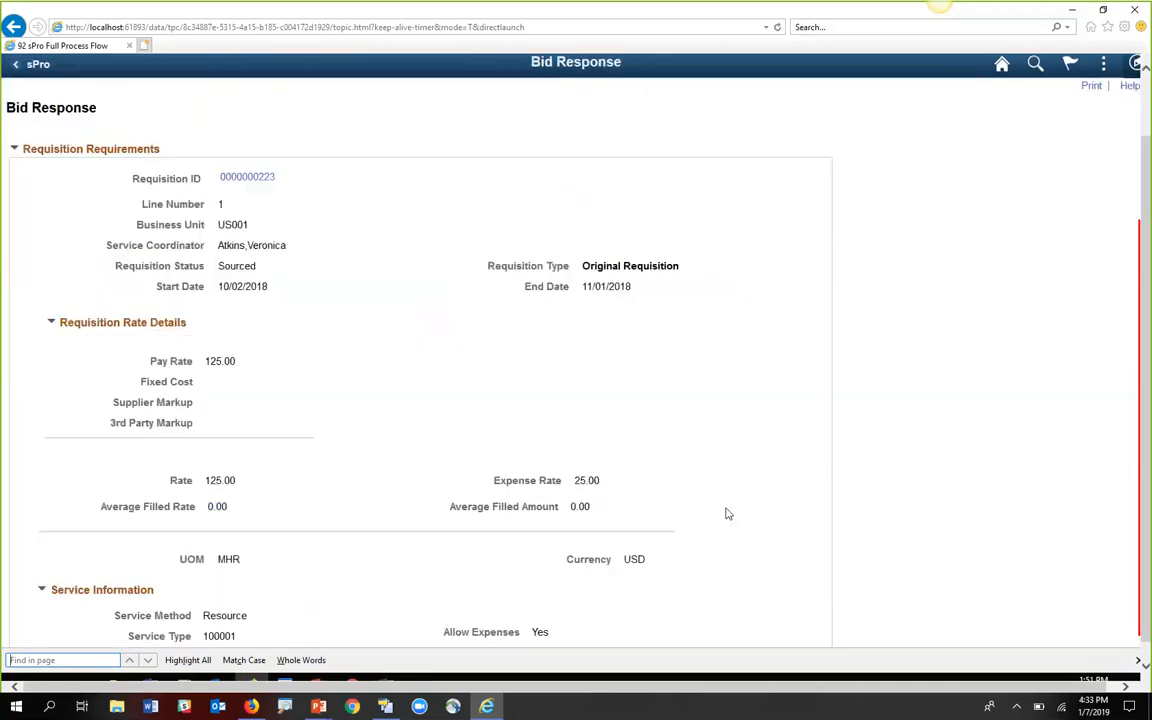
# - Submit the bid response to the service provider contact with action 0004 Fill Bid, and generate the work order
pyautogui.click(1140, 440)
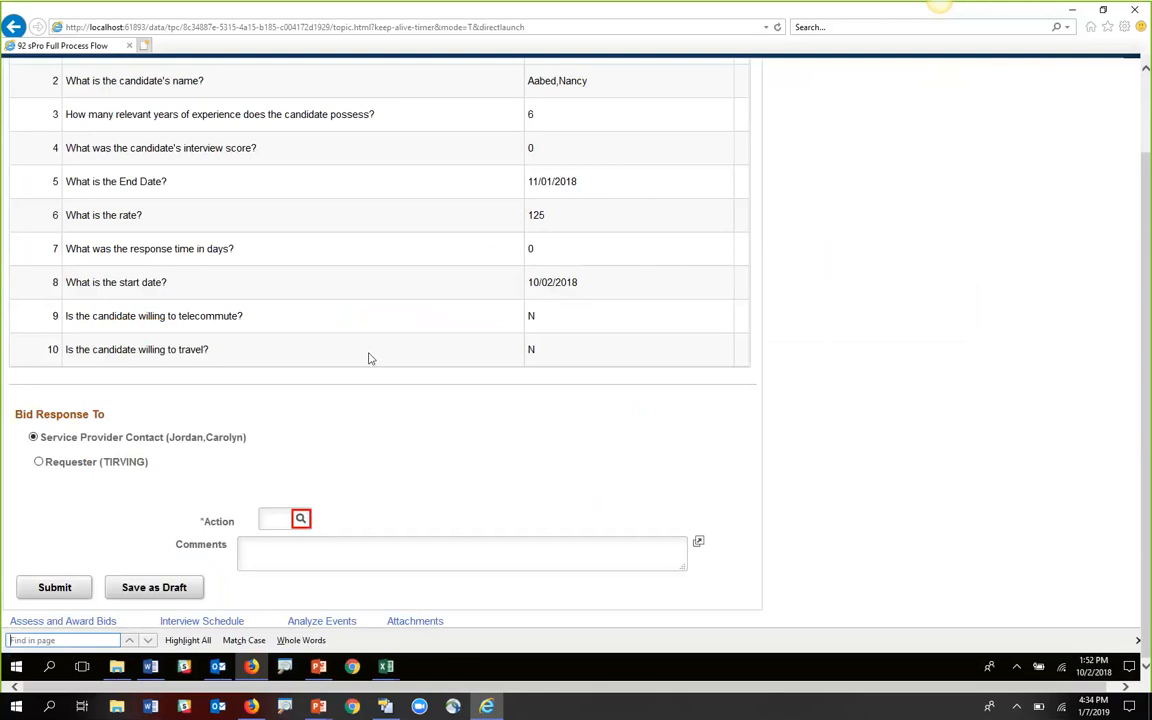
pyautogui.click(300, 520)
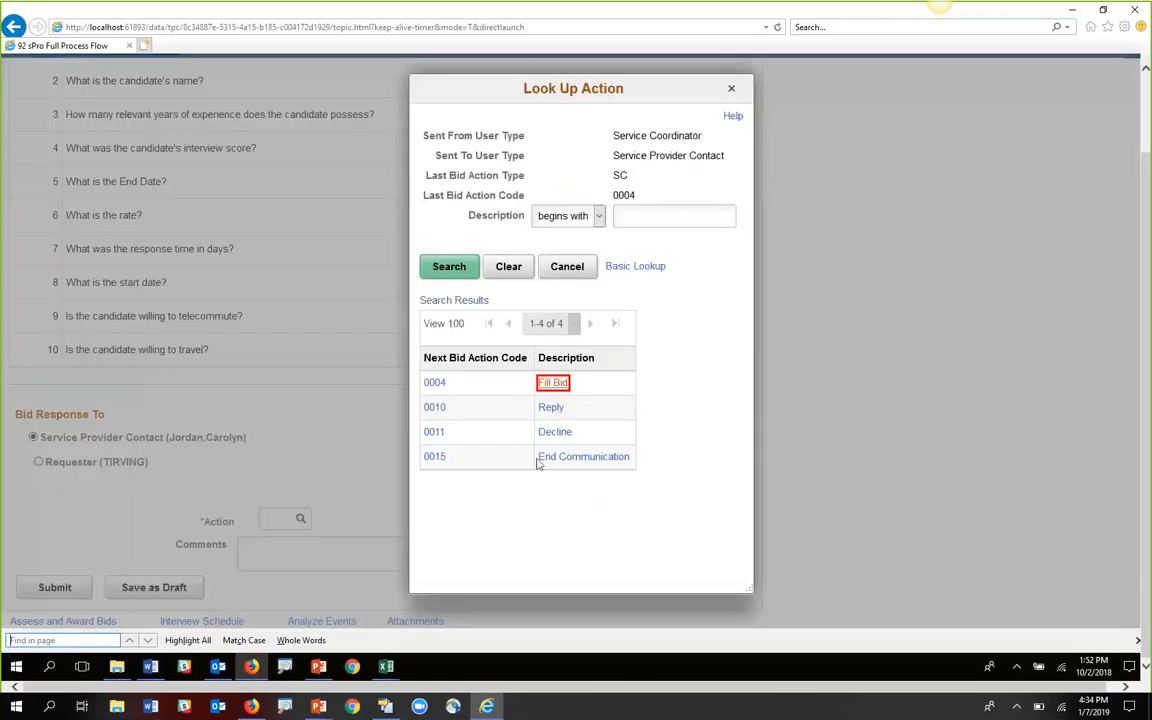
pyautogui.click(552, 383)
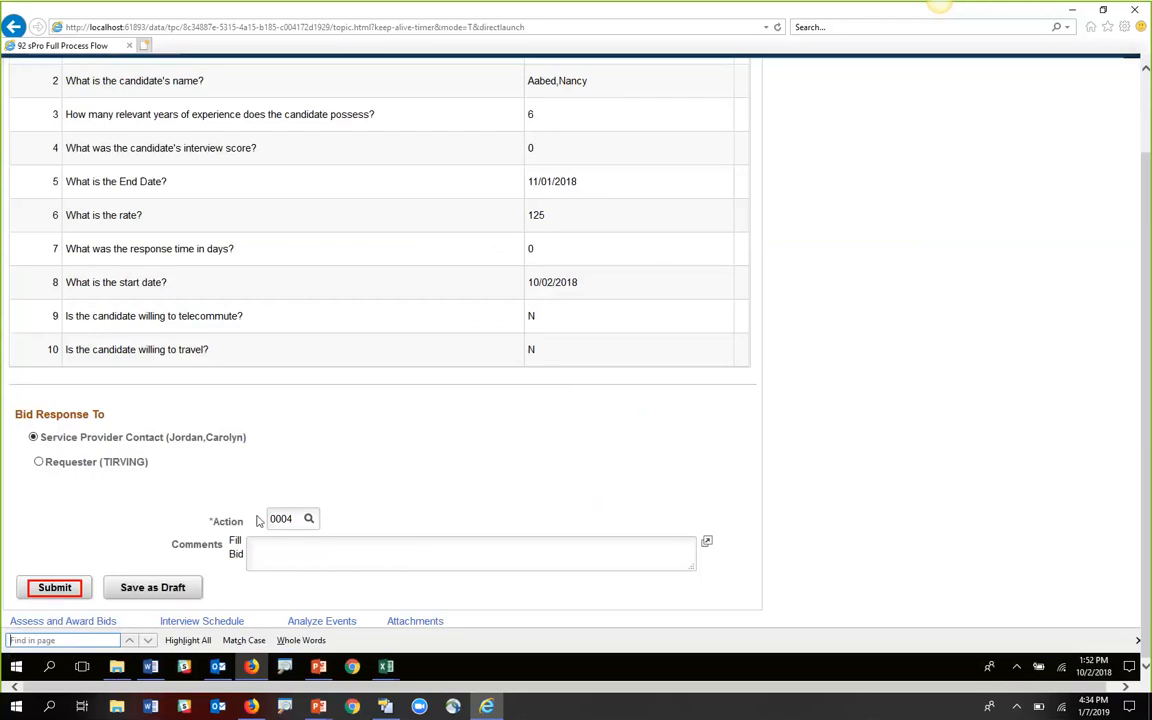
pyautogui.click(56, 588)
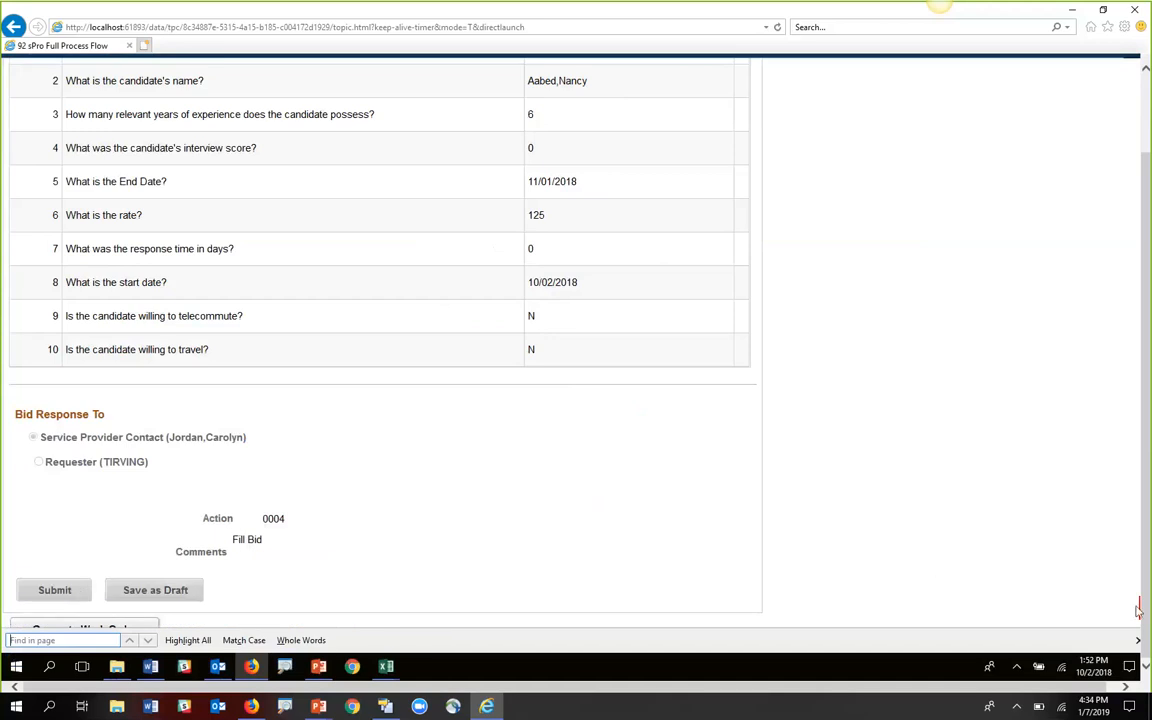
pyautogui.scroll(-1, 1025, 550)
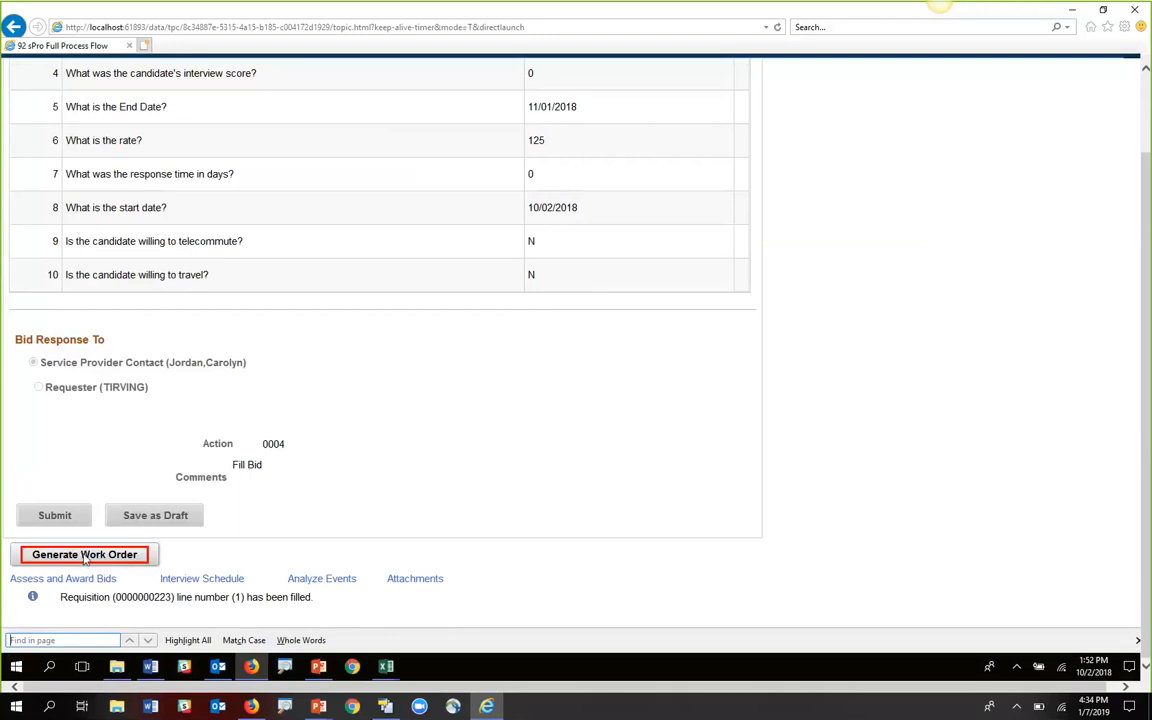
pyautogui.click(85, 556)
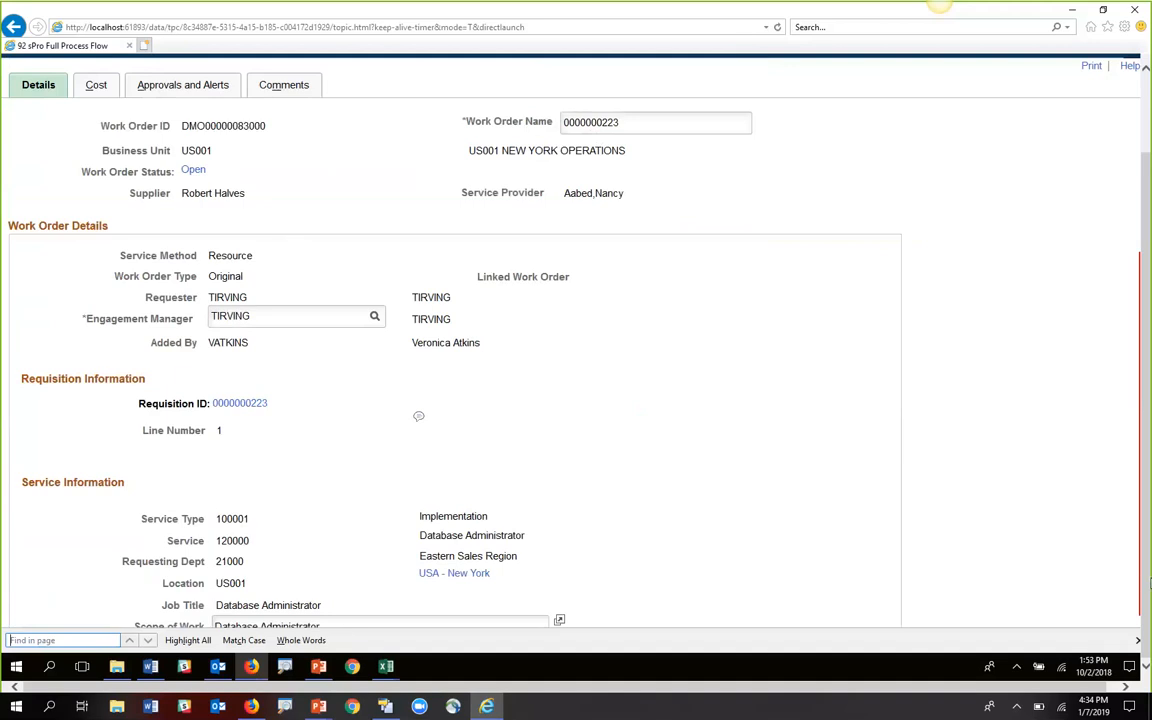
# - Review the work order details, set the actual start to the current date, 10/02/2018, and save the work order
pyautogui.scroll(-5, 1142, 586)
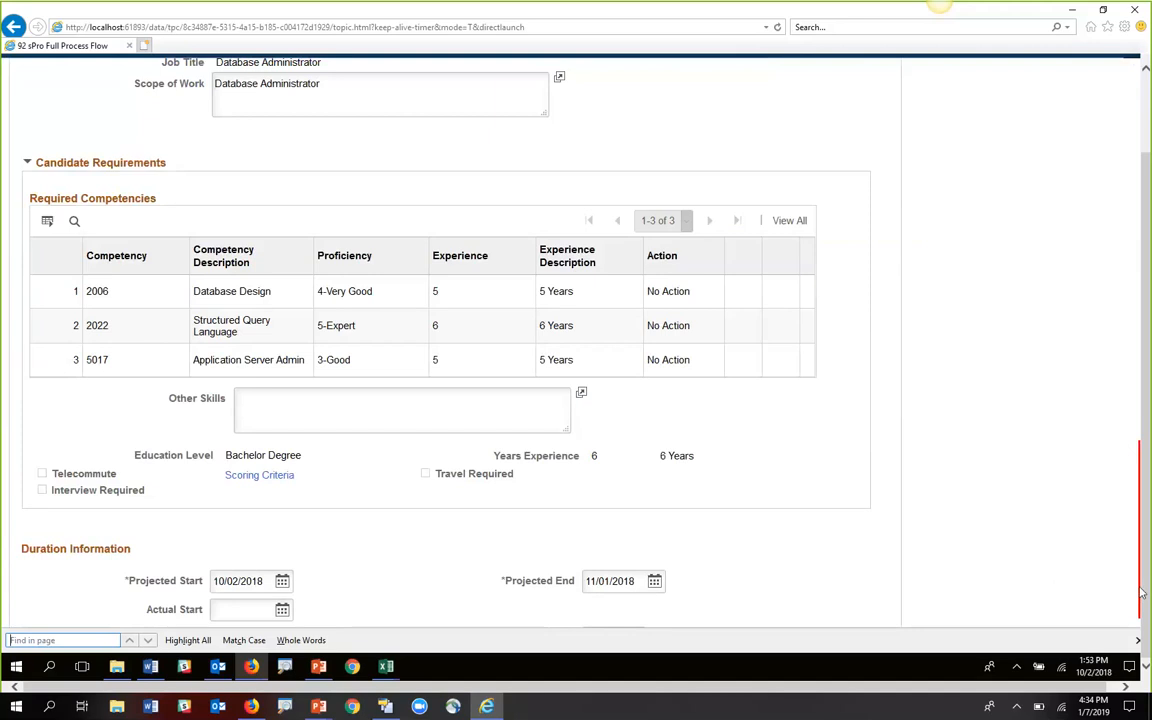
pyautogui.scroll(-5, 455, 224)
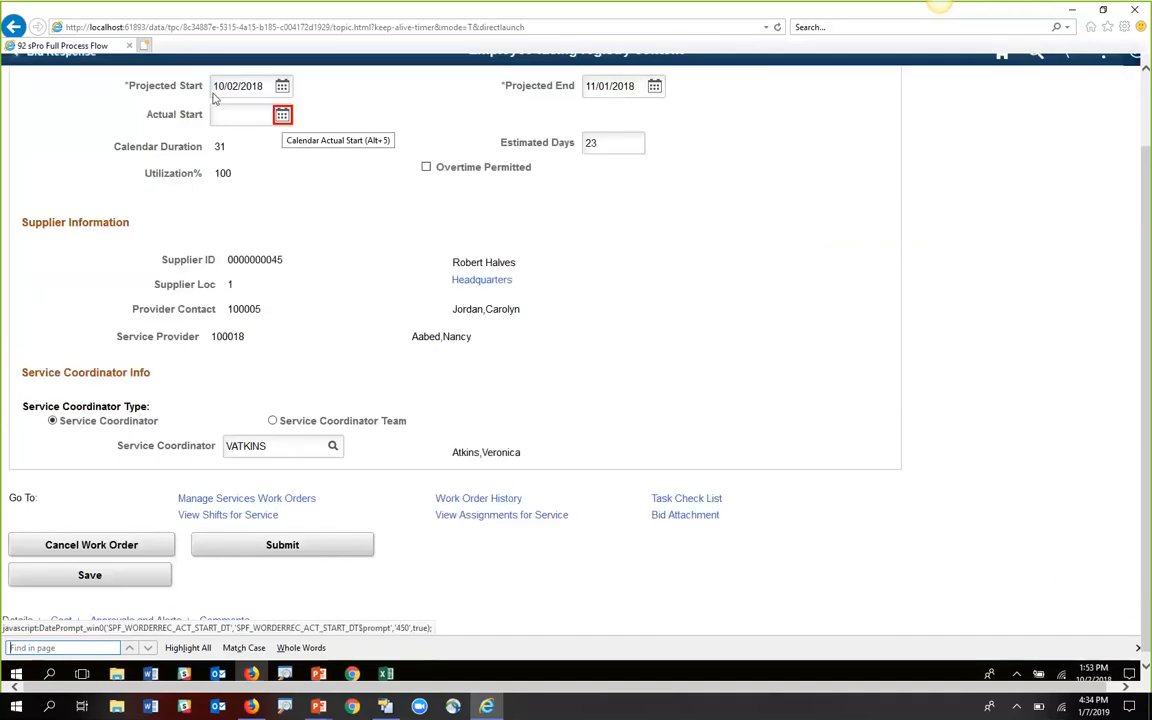
pyautogui.click(282, 114)
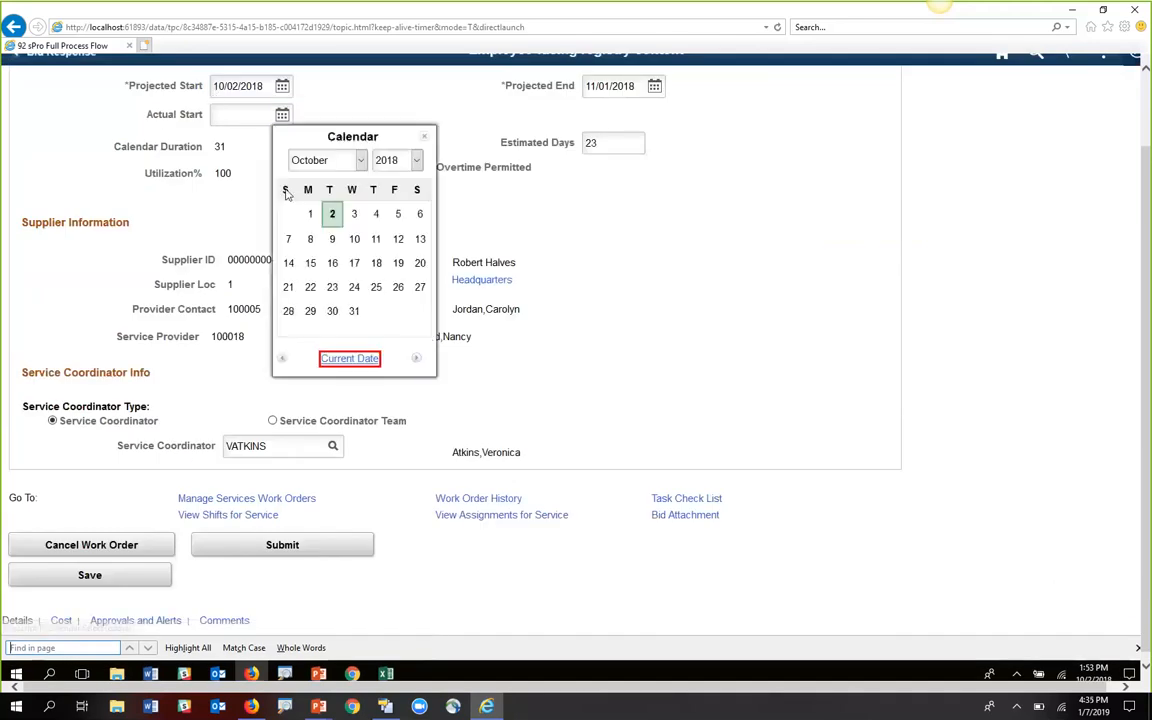
pyautogui.click(352, 359)
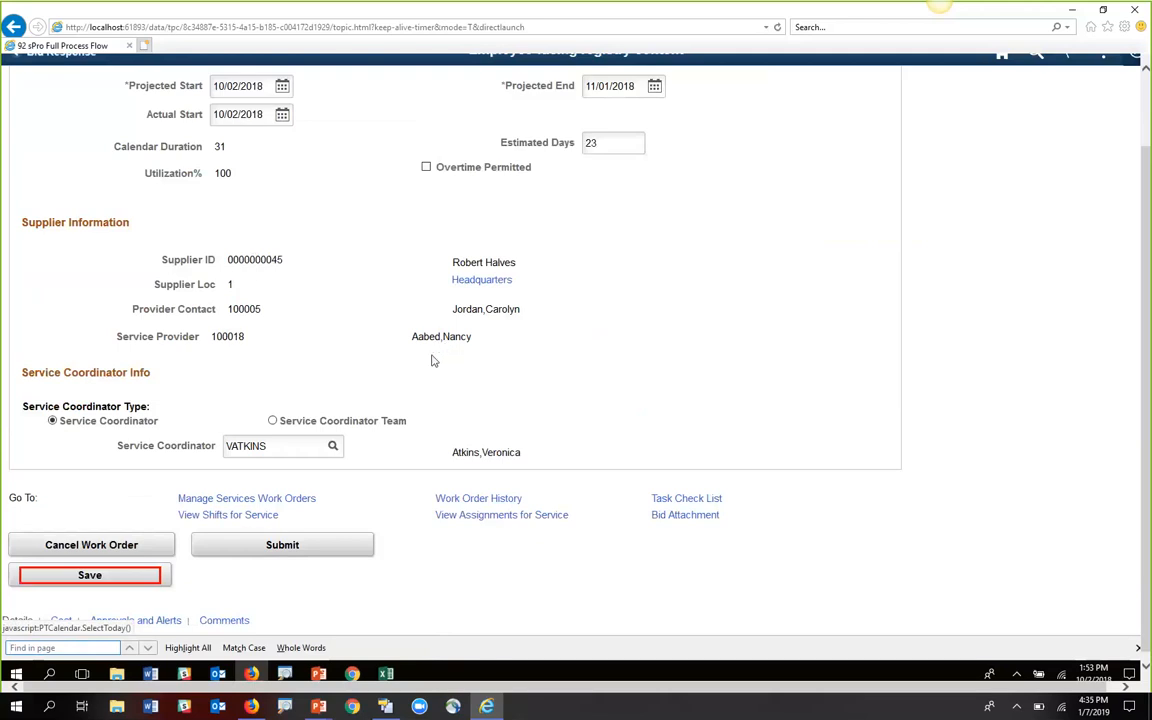
pyautogui.click(128, 578)
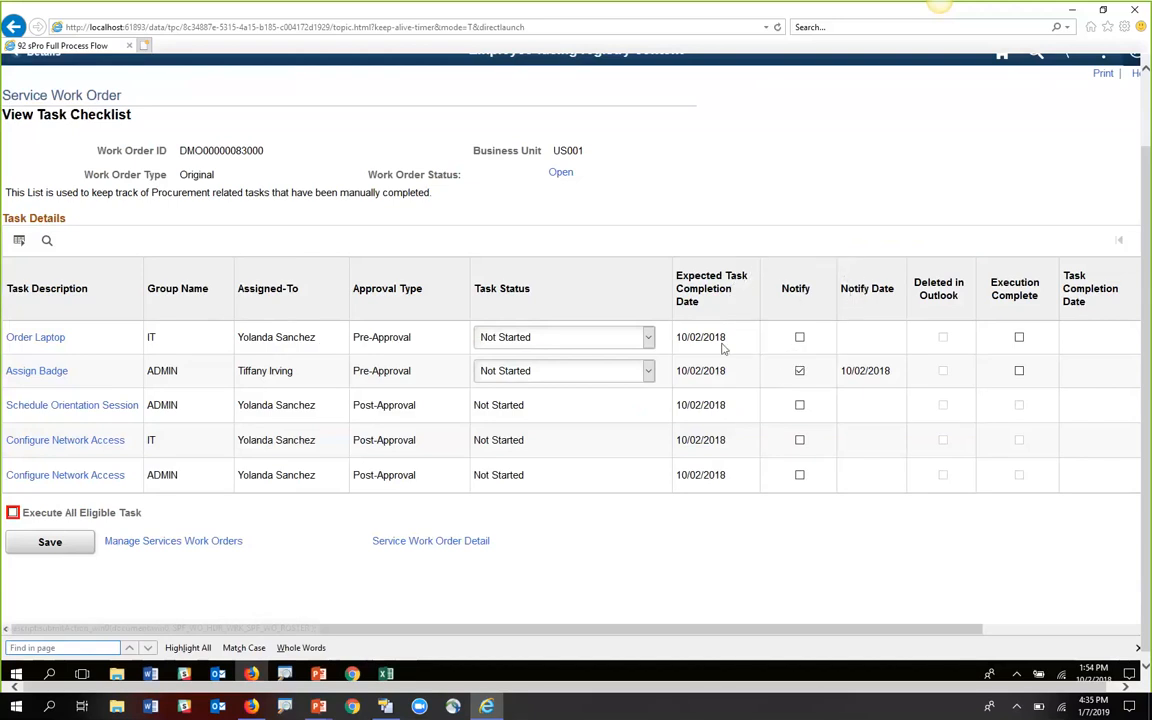
# - Execute all eligible tasks in the work order's task checklist, save it, and return to the service work order detail
pyautogui.click(12, 512)
pyautogui.click(50, 542)
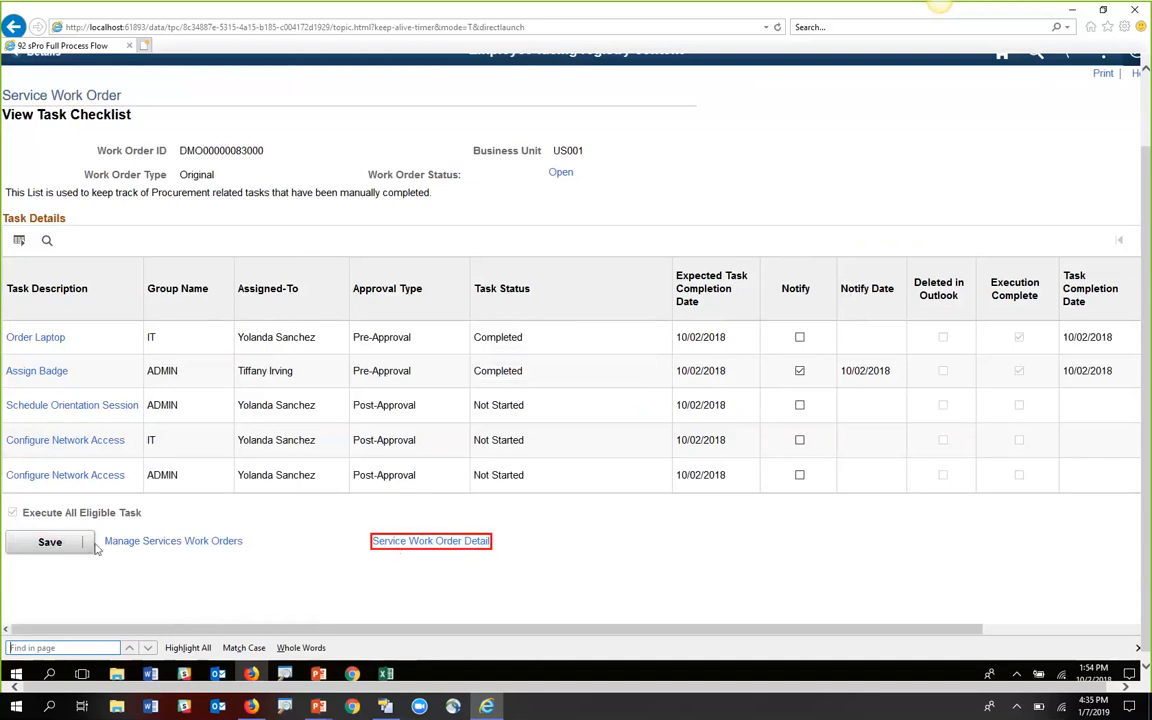
pyautogui.click(390, 541)
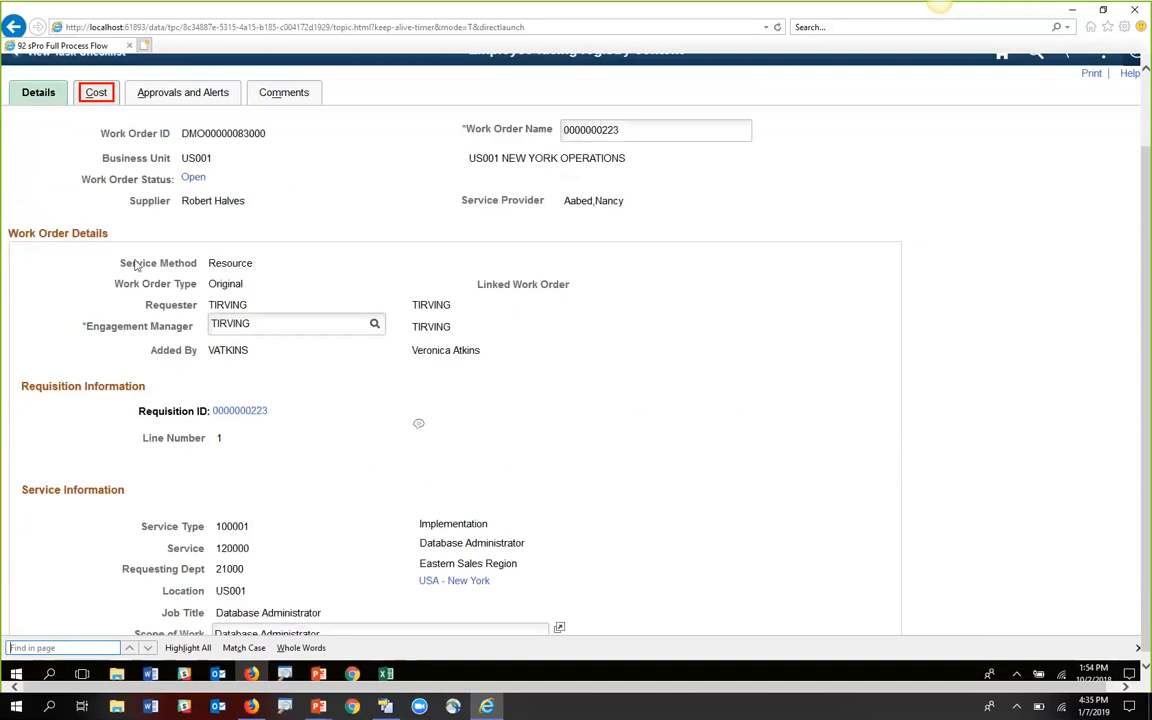
# - Set the work order's time template to W (Weekly, no Overtime) in its cost details
pyautogui.click(90, 92)
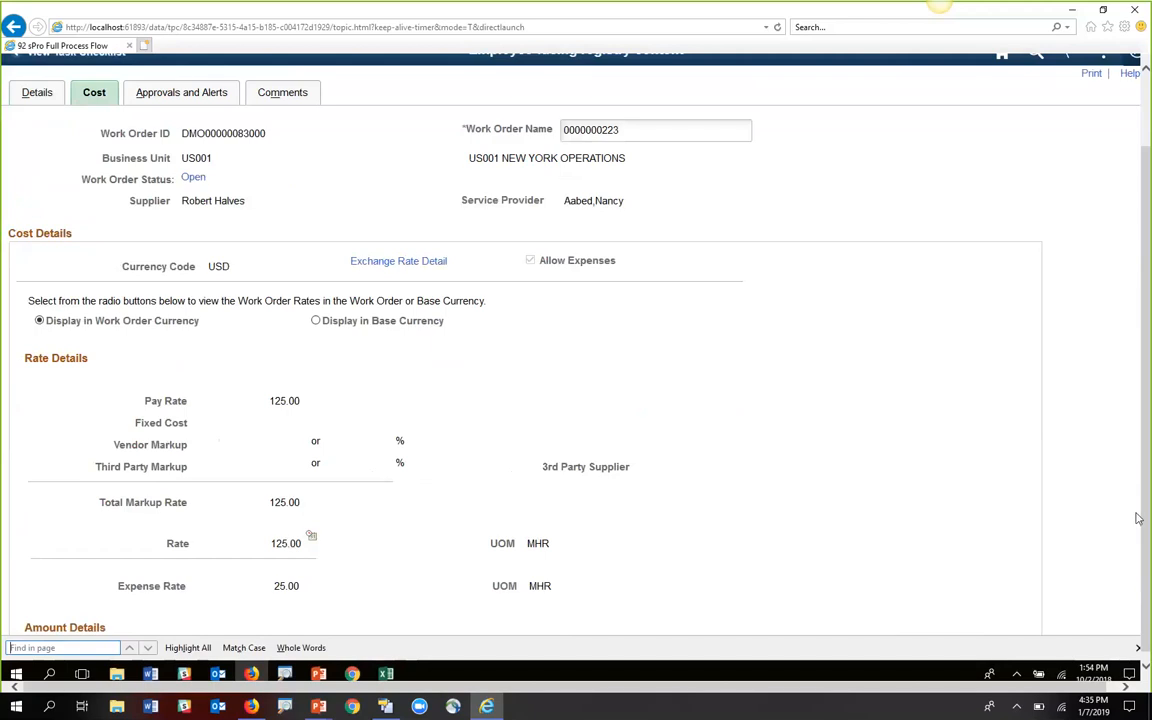
pyautogui.scroll(-5, 1147, 512)
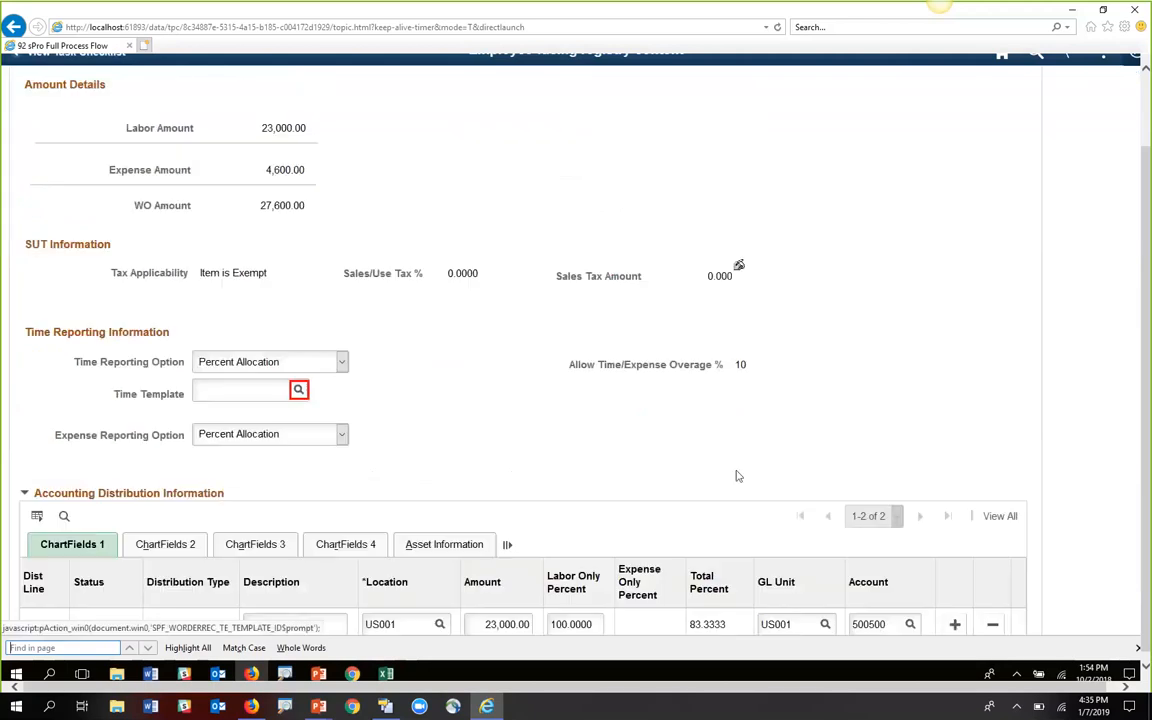
pyautogui.click(299, 392)
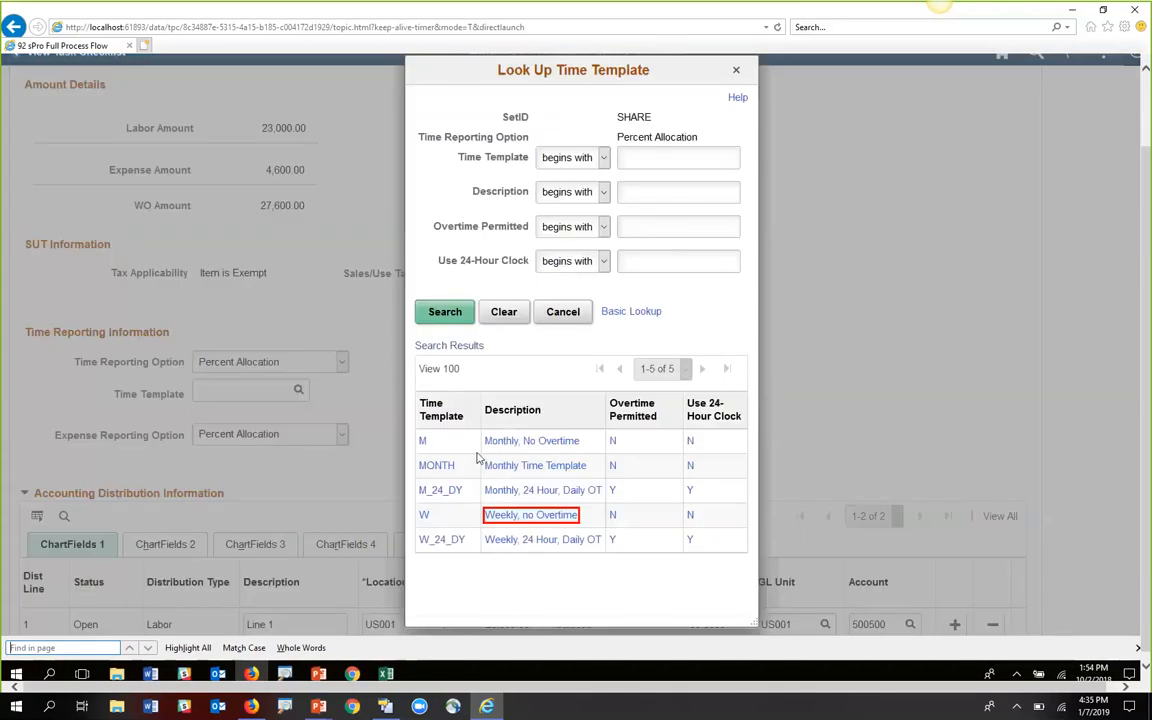
pyautogui.click(517, 517)
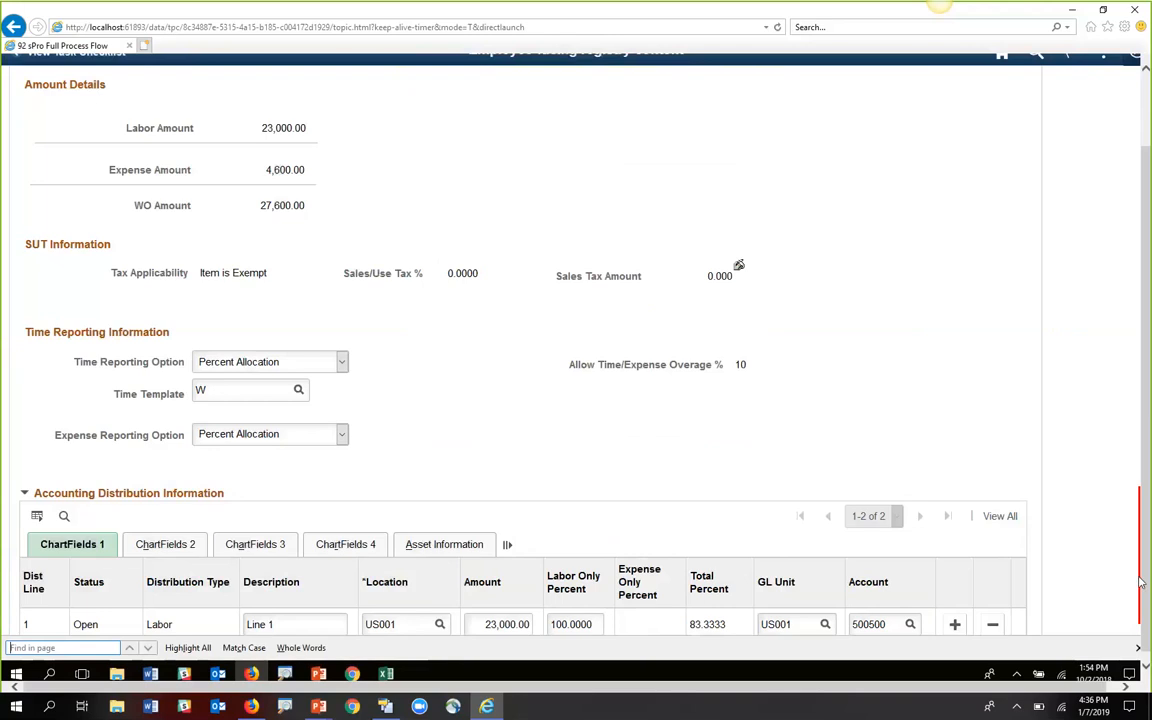
# - Review the work order's accounting distribution, its approver path and its alert settings
pyautogui.scroll(-4, 1140, 582)
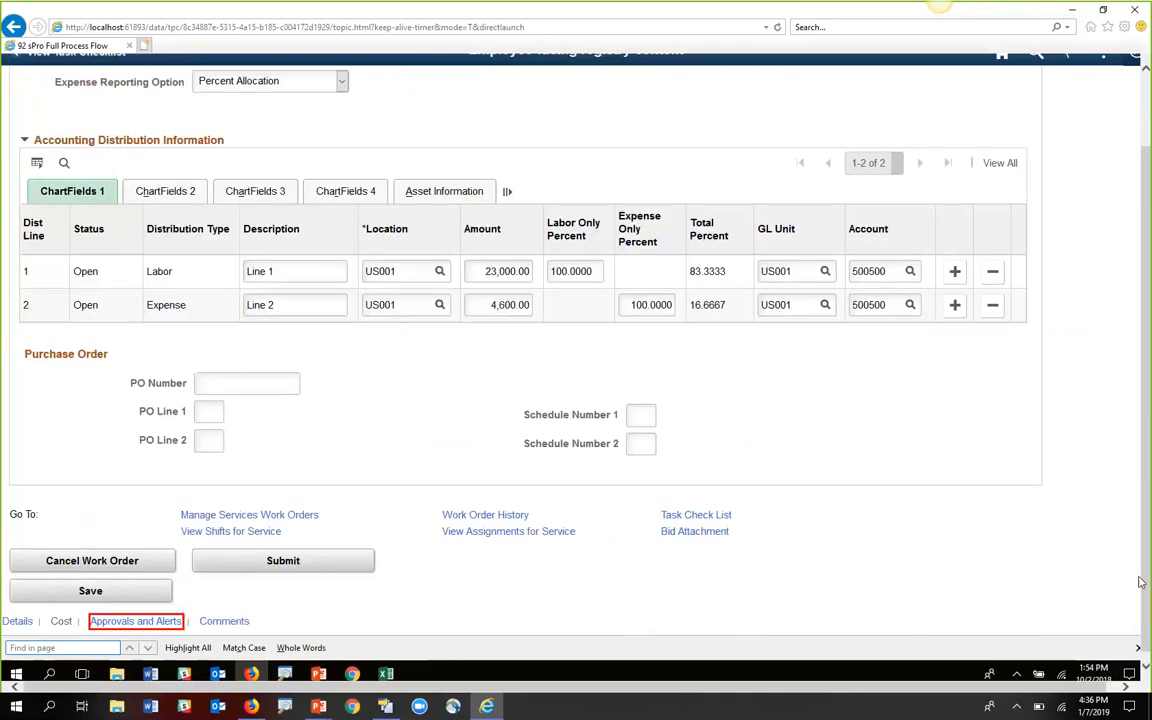
pyautogui.click(135, 621)
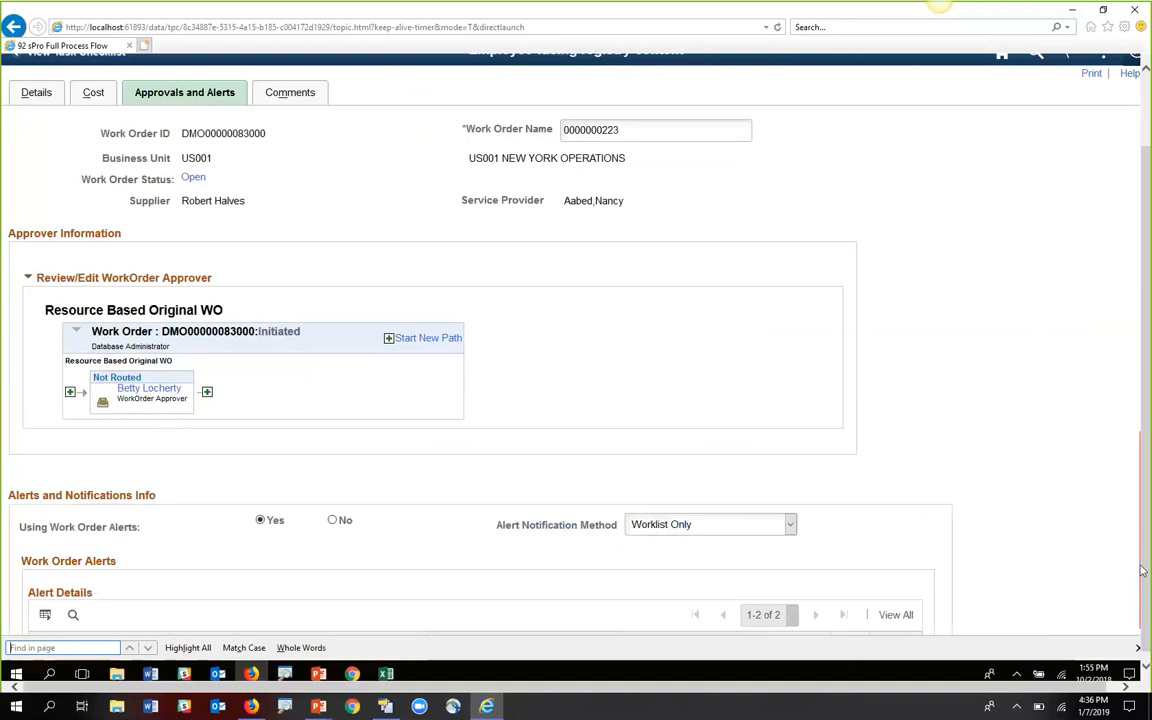
pyautogui.scroll(-3, 1142, 570)
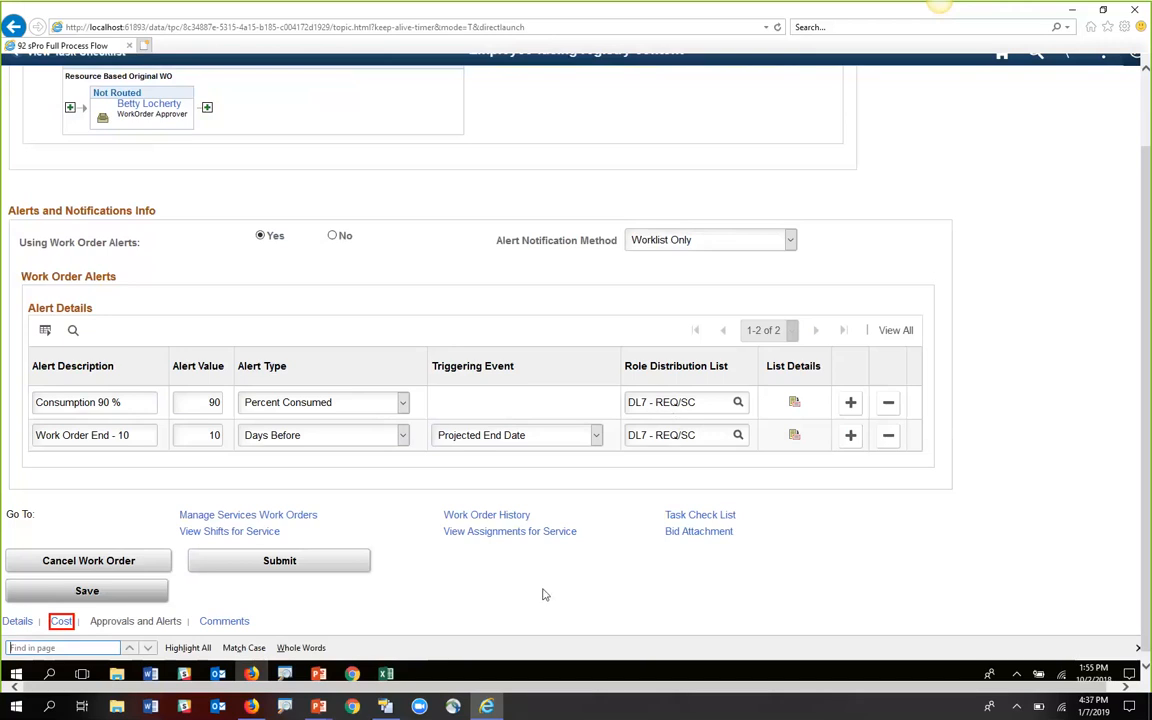
# - Enter the purchase order number and PO line 1 in the work order's cost details, and save the work order
pyautogui.click(62, 622)
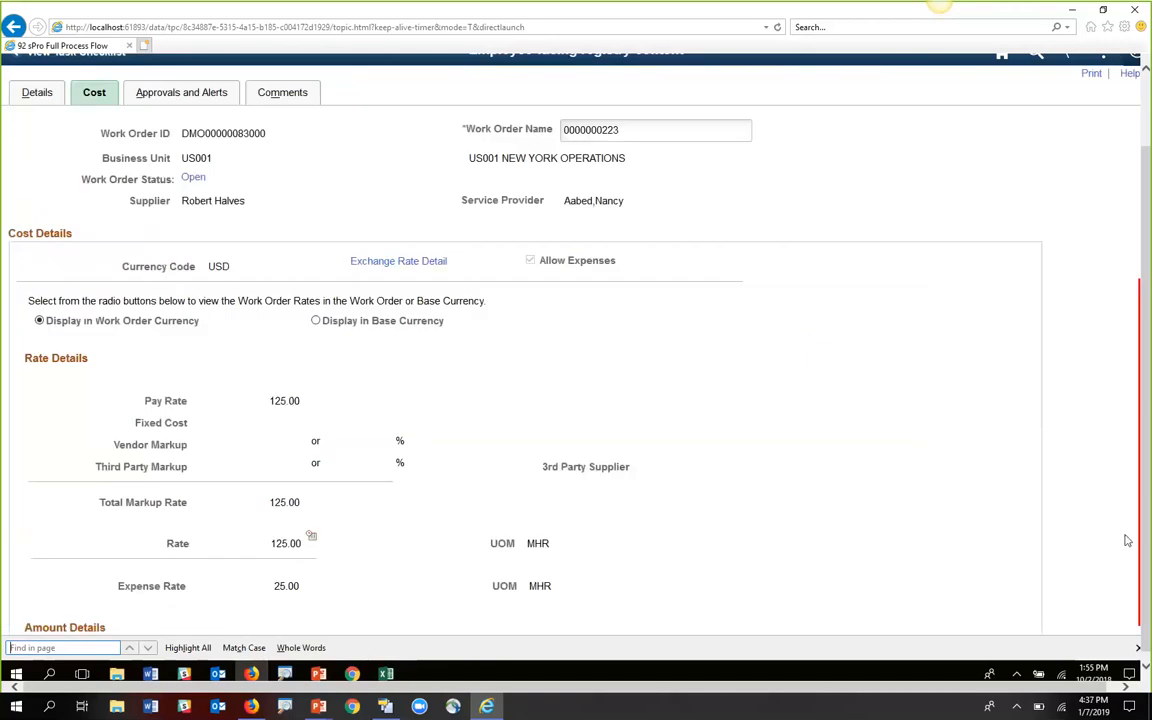
pyautogui.scroll(-10, 1141, 547)
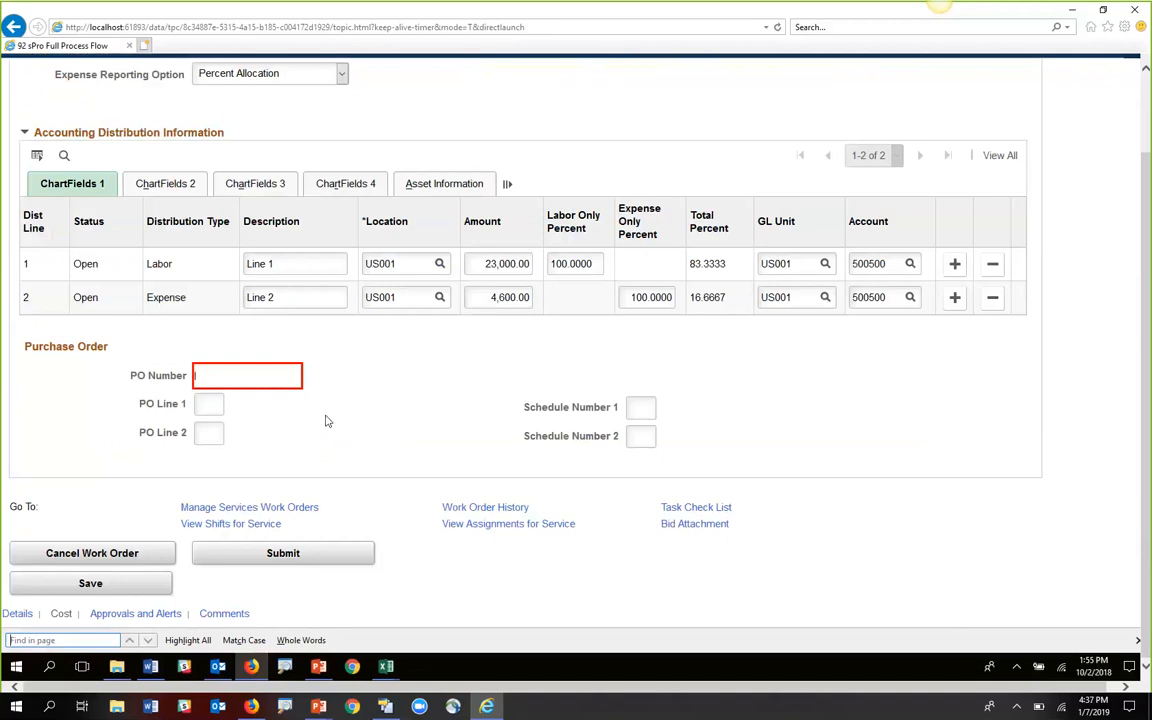
pyautogui.write('SPRO-001')
pyautogui.press('Tab')
pyautogui.write('1')
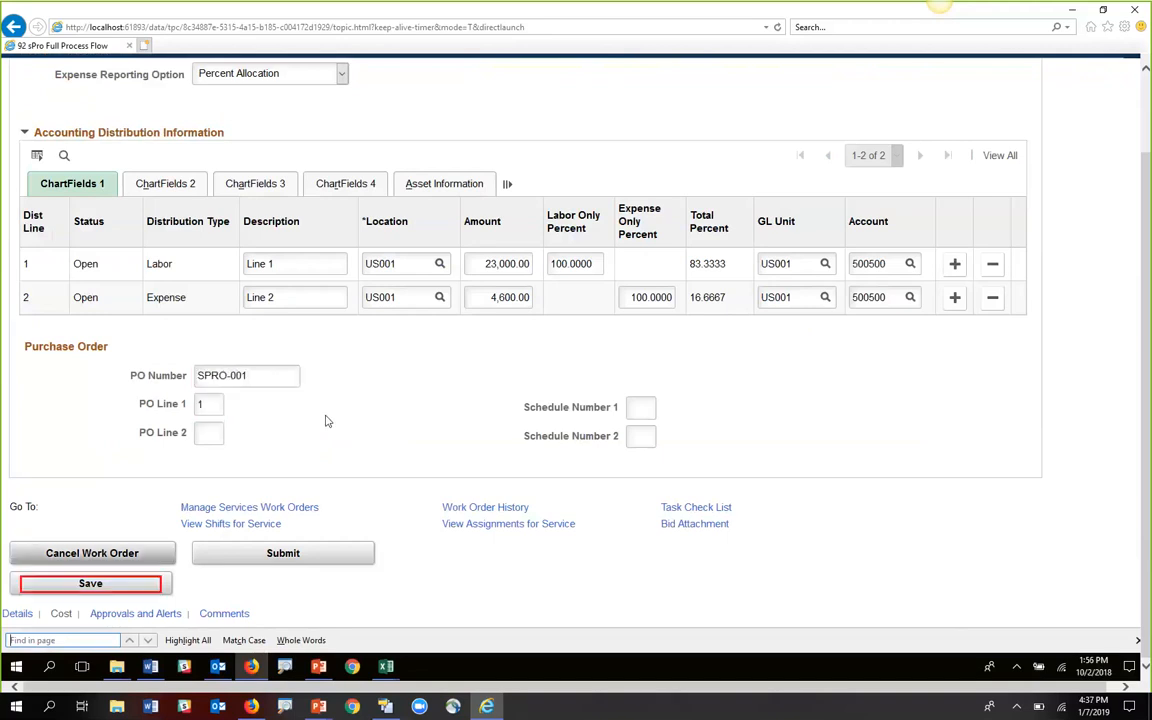
pyautogui.click(118, 590)
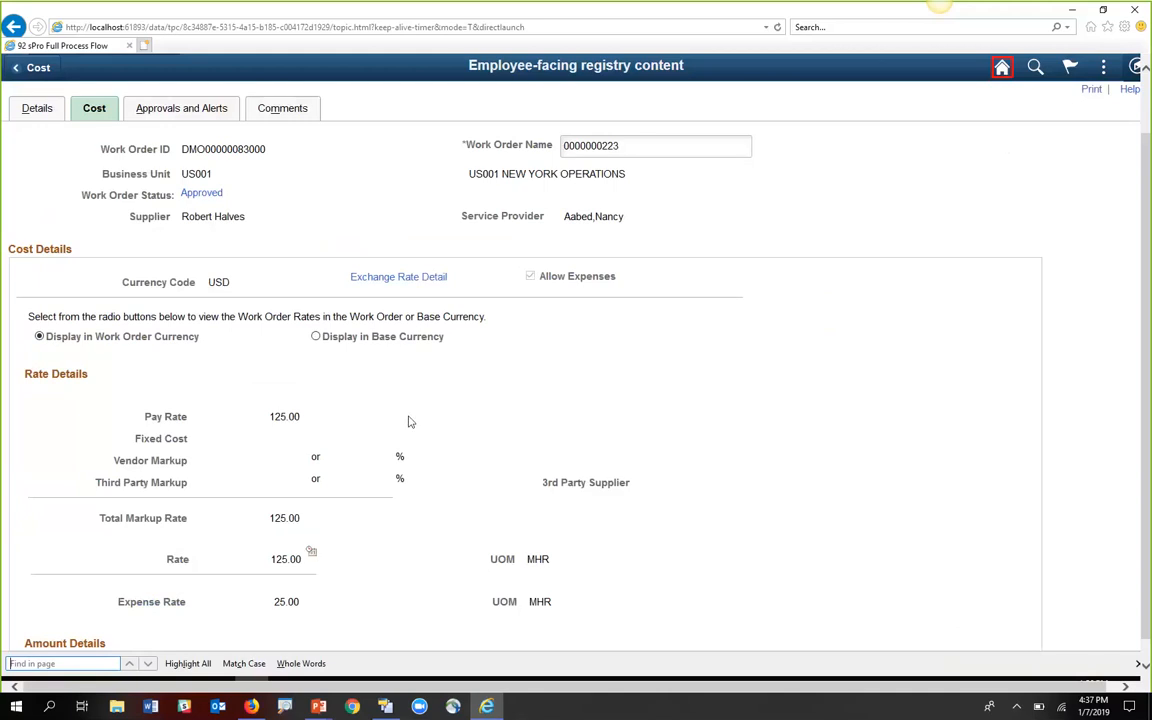
# - Leave the work order for the homepage and sign in as the service provider consultant
pyautogui.click(1003, 67)
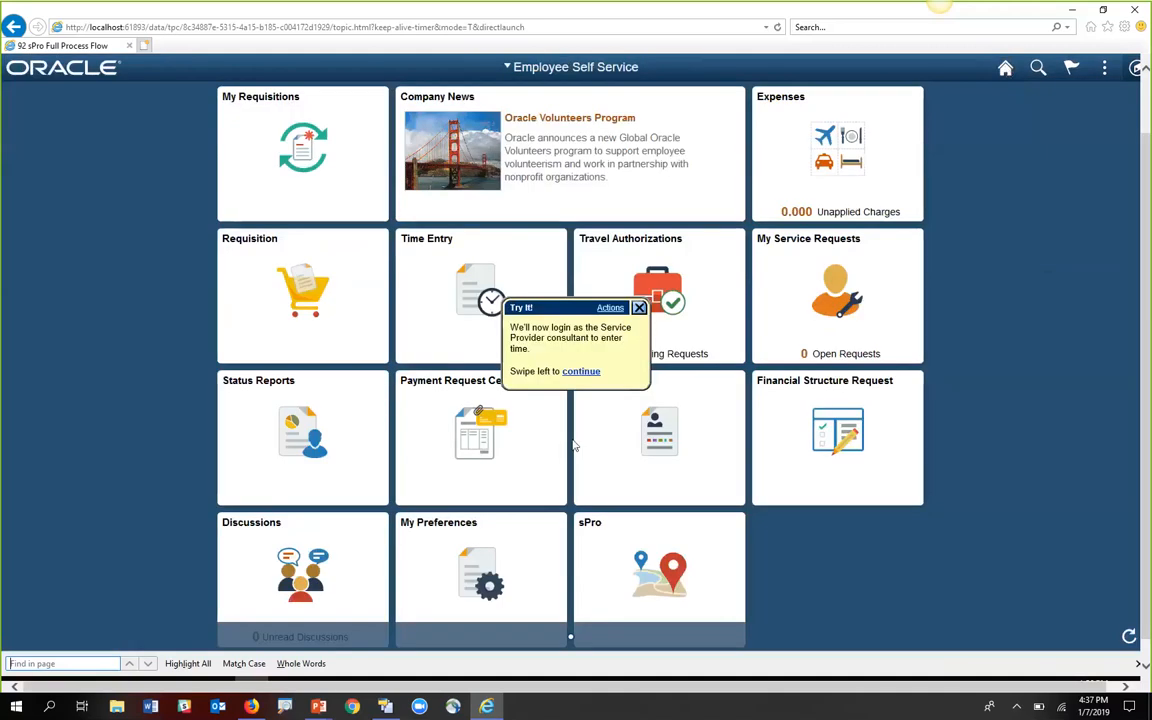
pyautogui.click(582, 372)
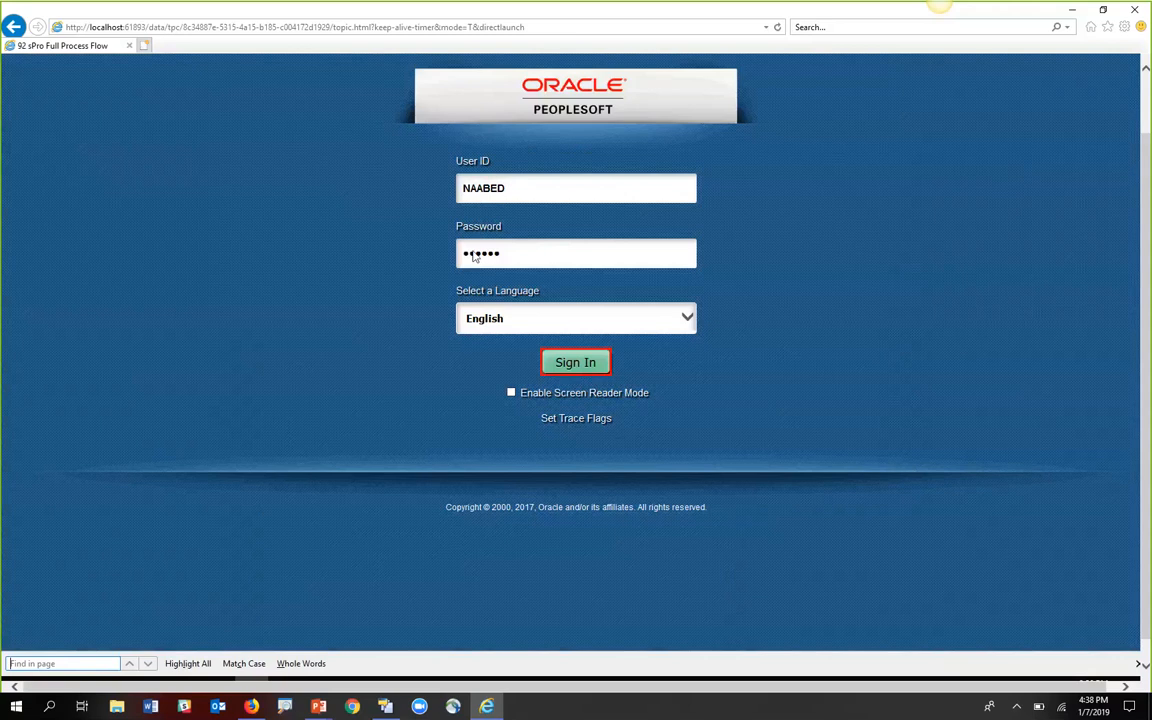
pyautogui.click(588, 367)
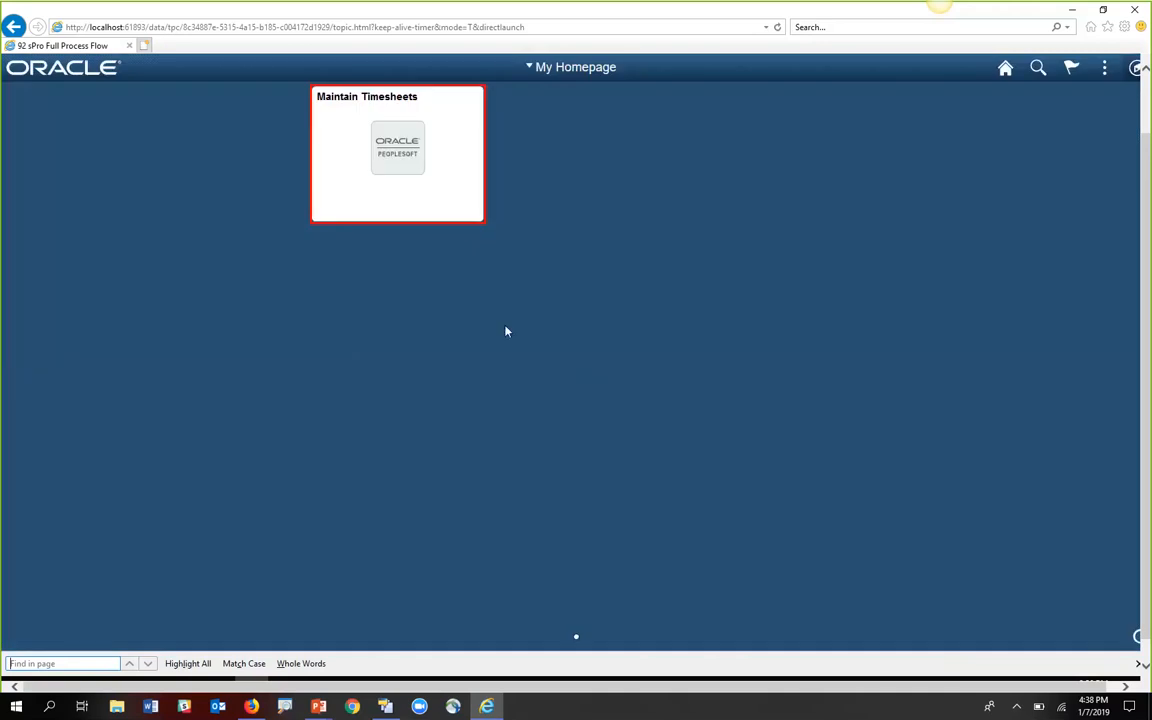
# - Create a timesheet for the 09/30/2018 - 10/06/2018 week and report 8 hours each for Tue 2 and Wed 3
pyautogui.click(398, 156)
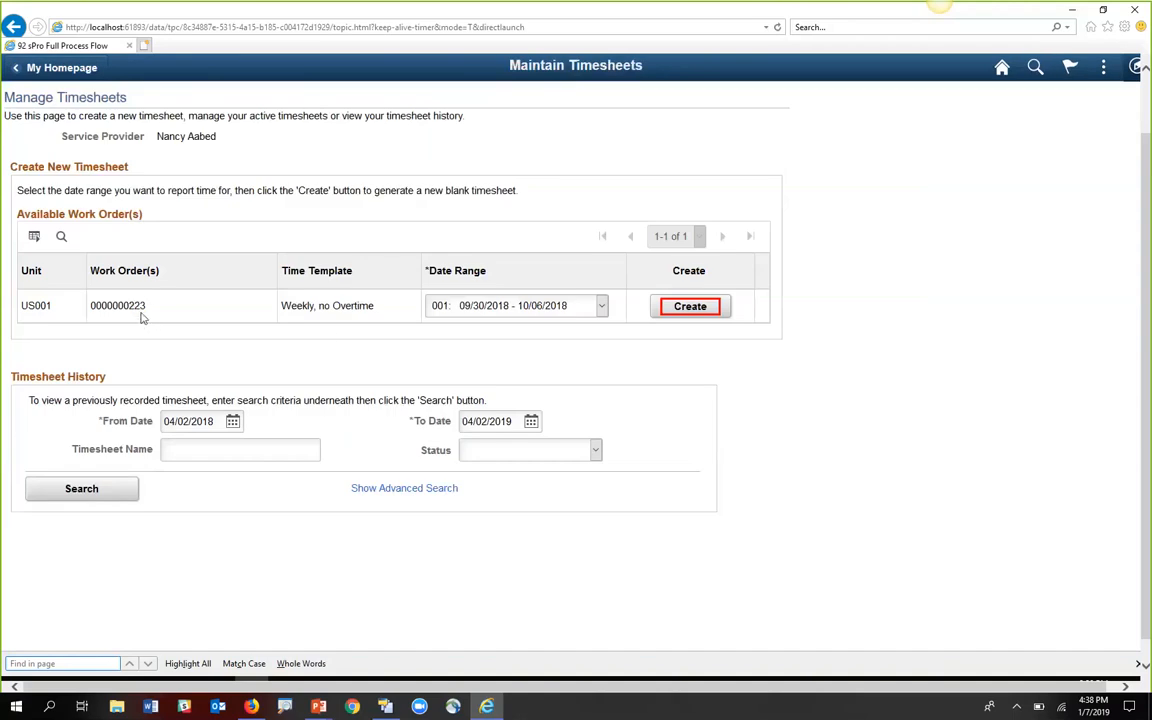
pyautogui.click(690, 306)
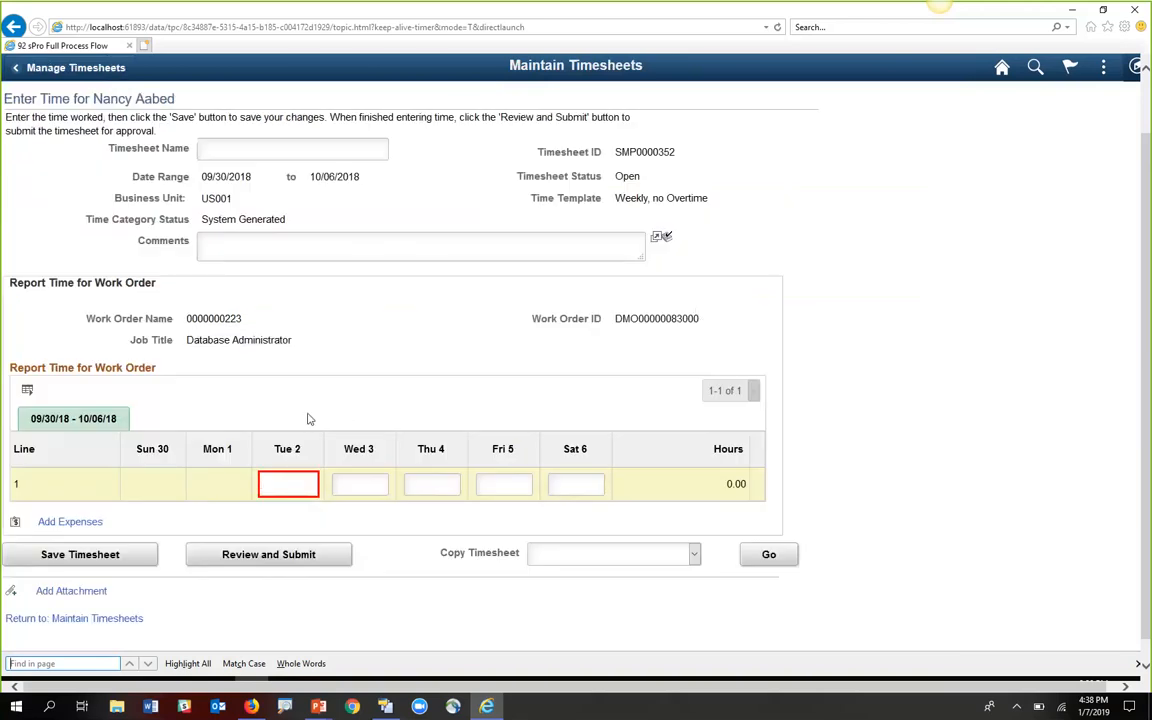
pyautogui.write('8')
pyautogui.press('Tab')
pyautogui.write('8')
pyautogui.press('Tab')
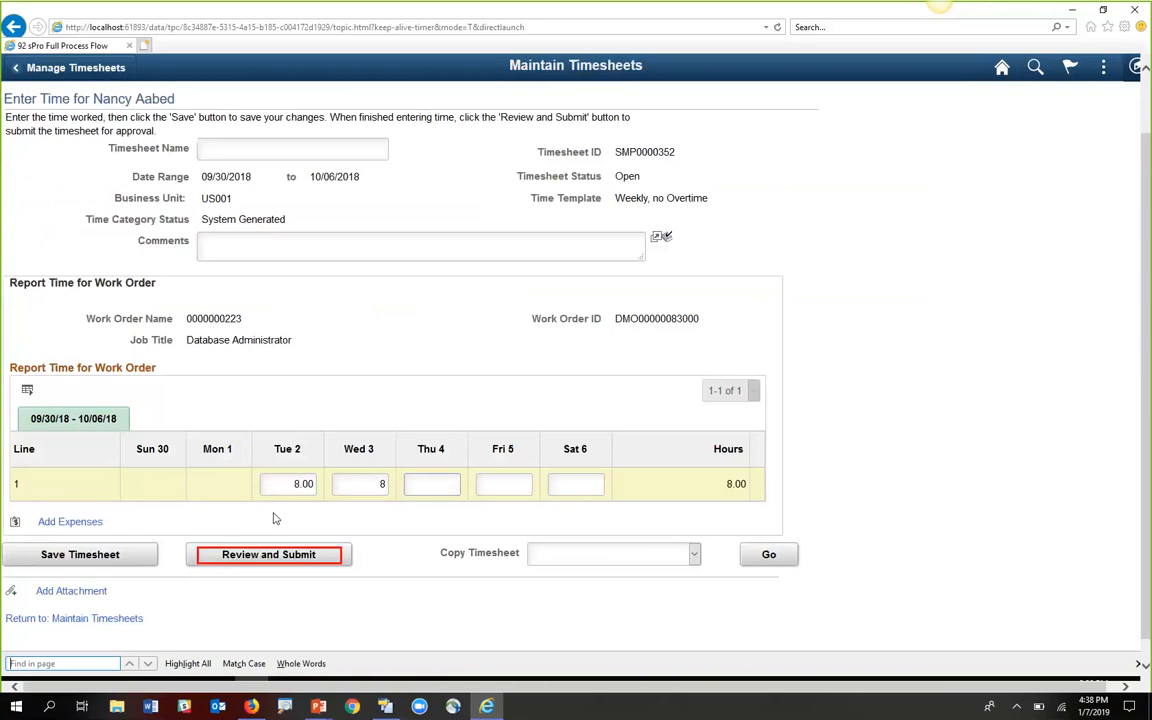
# - Review the timesheet's hours, preview its approvers, and submit it for approval
pyautogui.click(252, 560)
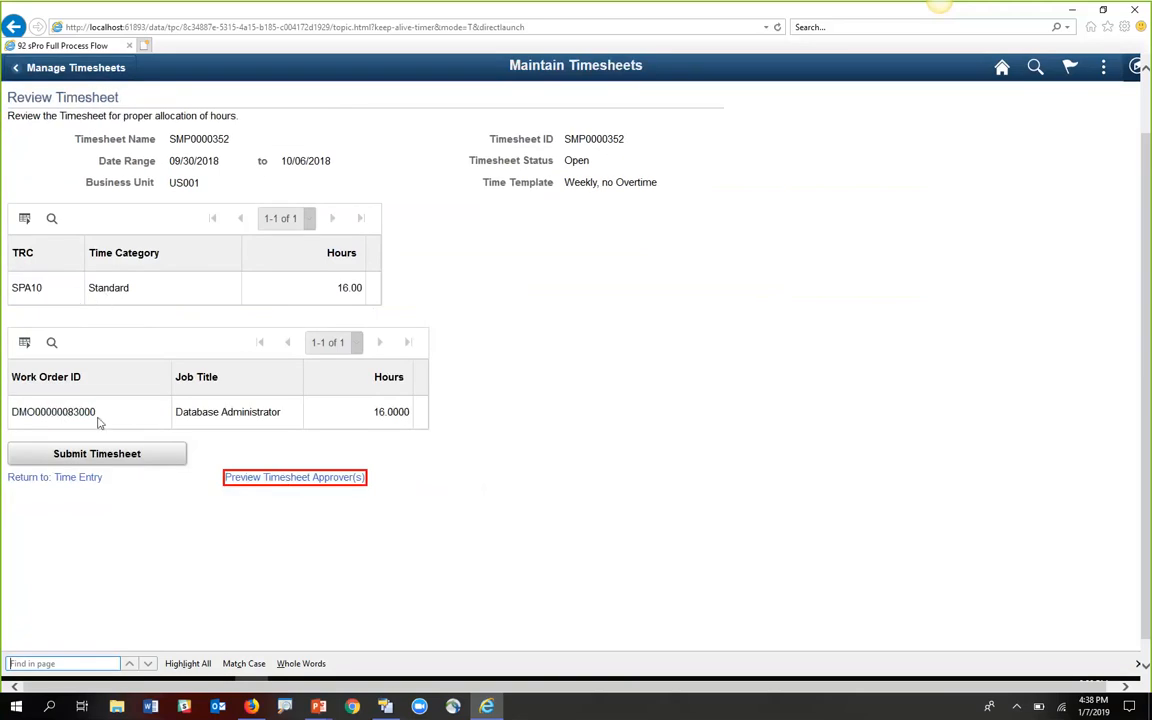
pyautogui.click(247, 479)
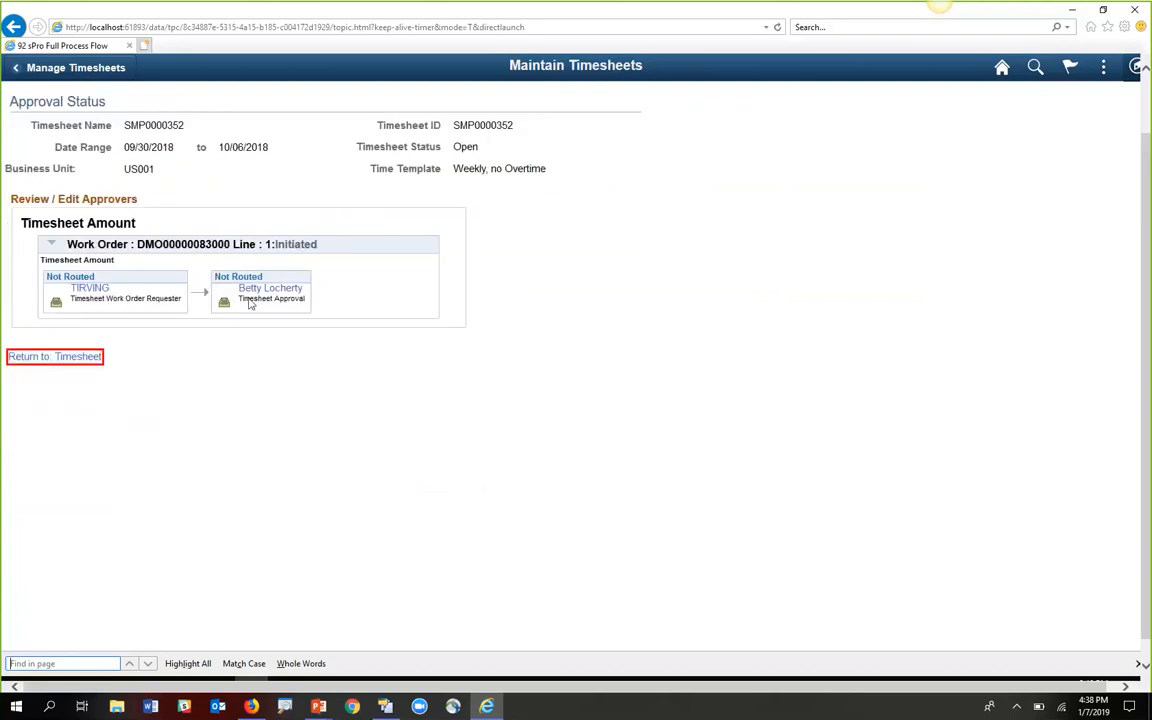
pyautogui.click(96, 357)
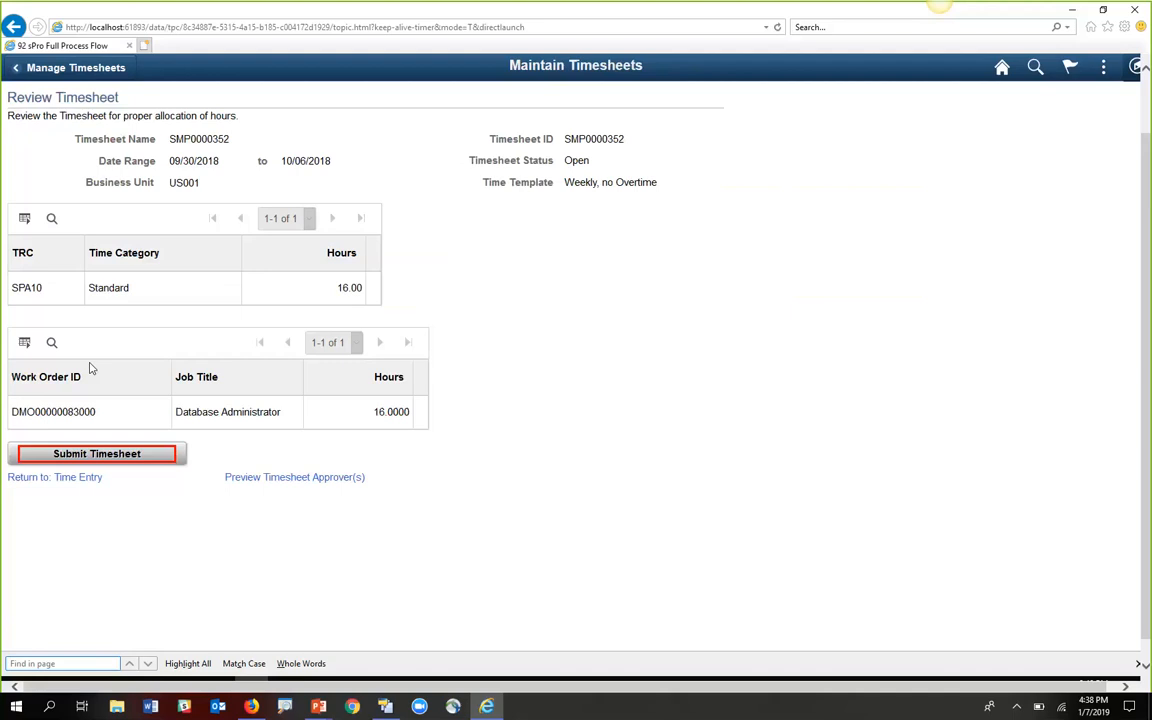
pyautogui.click(90, 455)
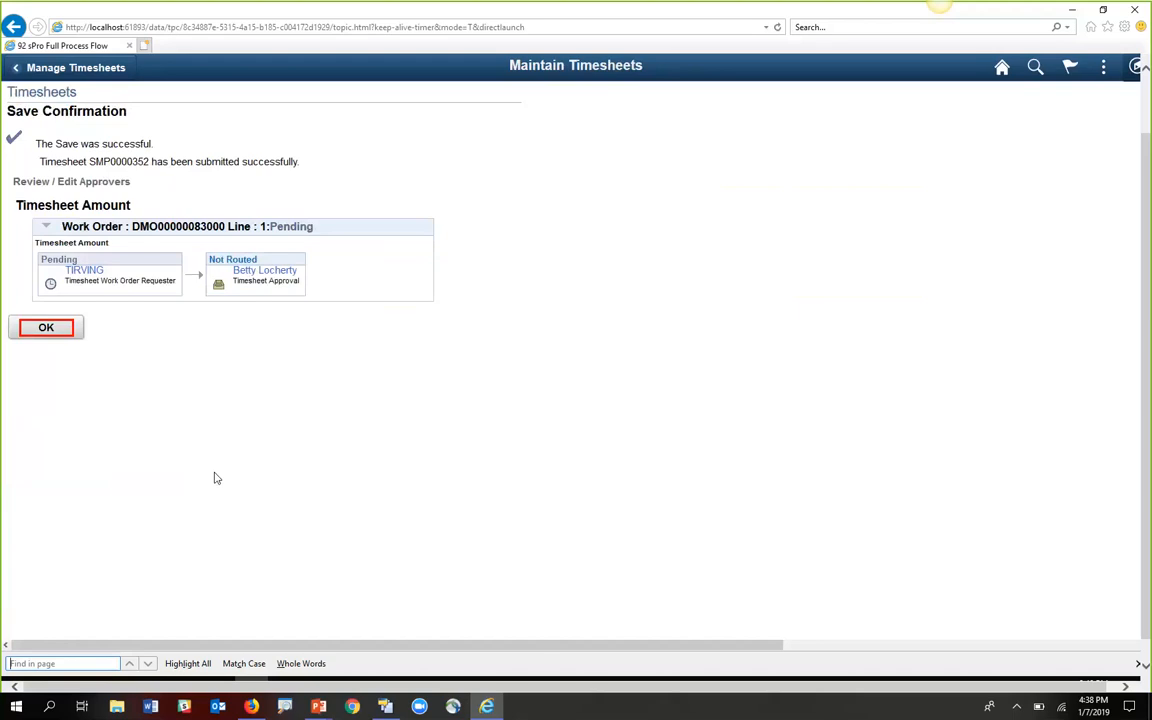
pyautogui.click(46, 328)
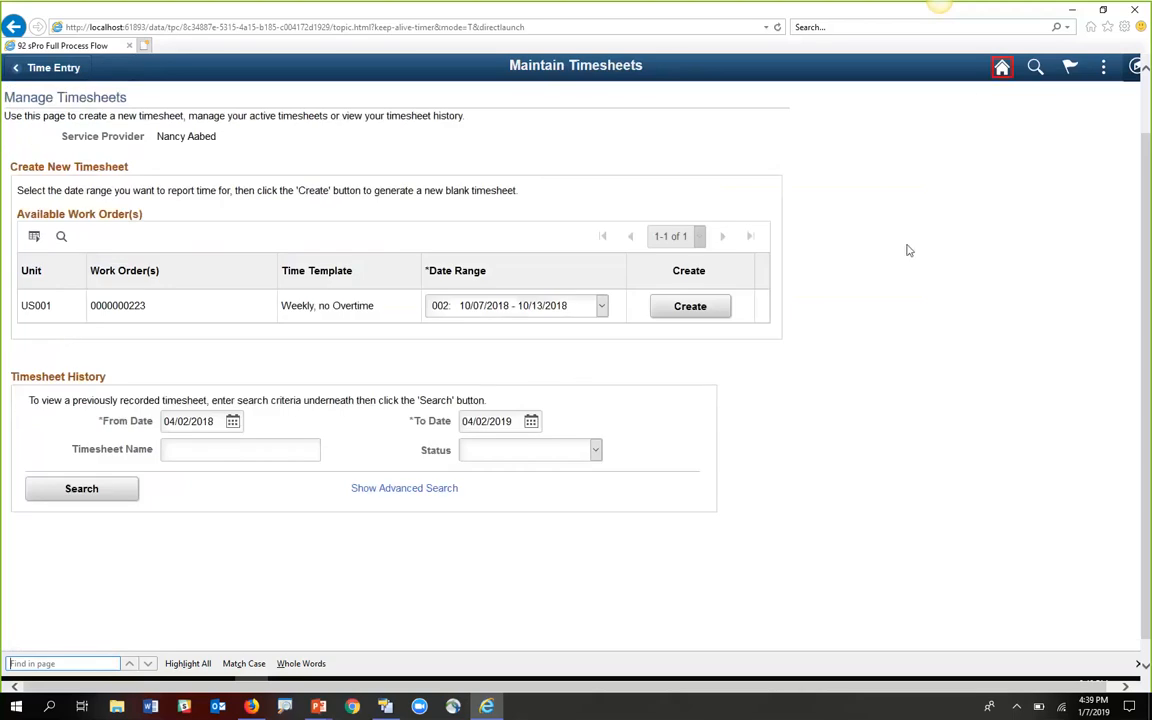
# - Sign out of the consultant's session and sign in as the first approver of the submitted timesheet
pyautogui.click(1002, 68)
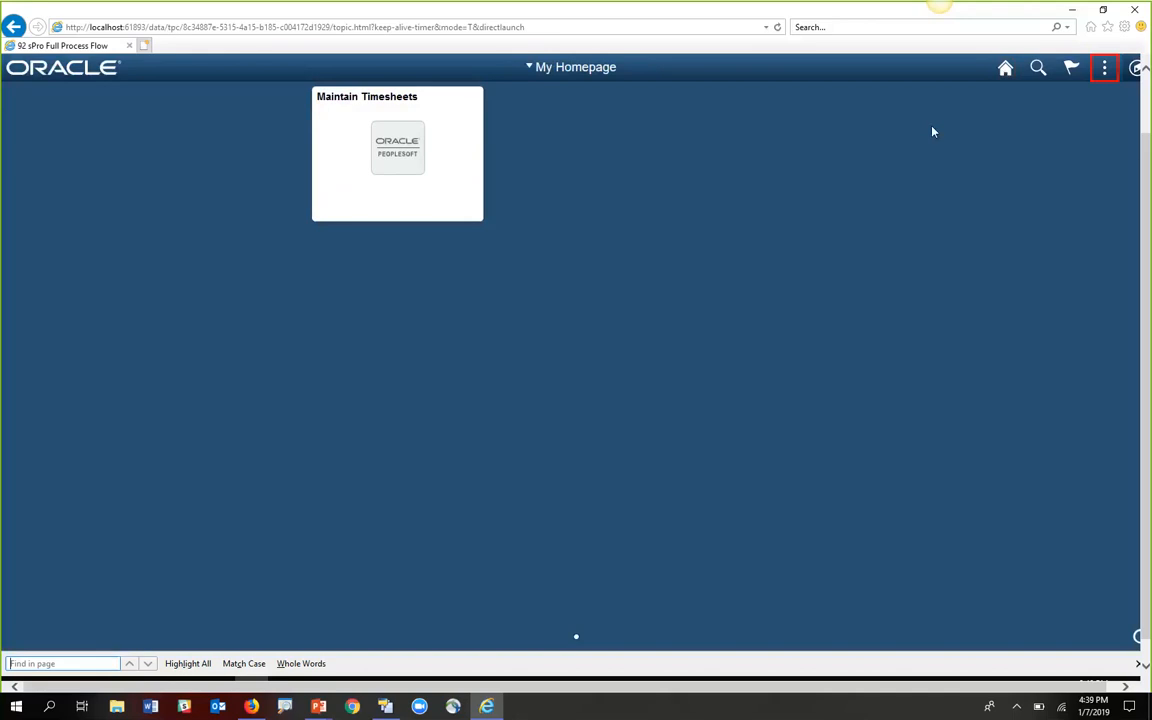
pyautogui.click(1104, 68)
pyautogui.click(992, 205)
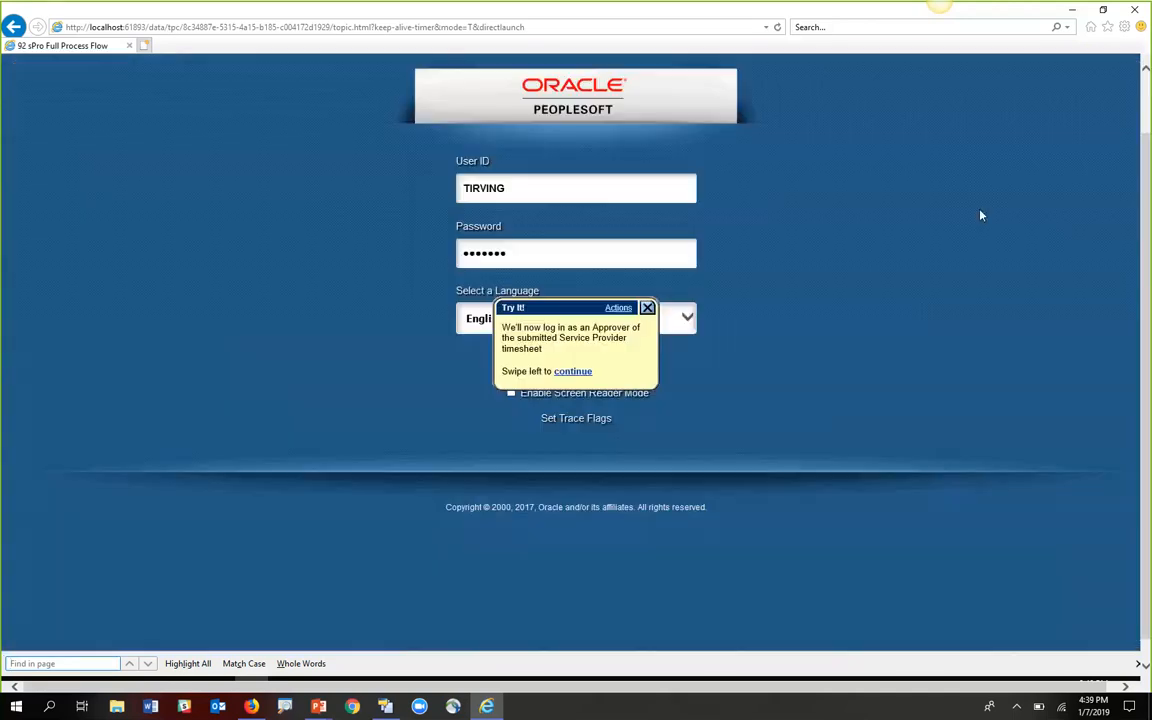
pyautogui.click(573, 372)
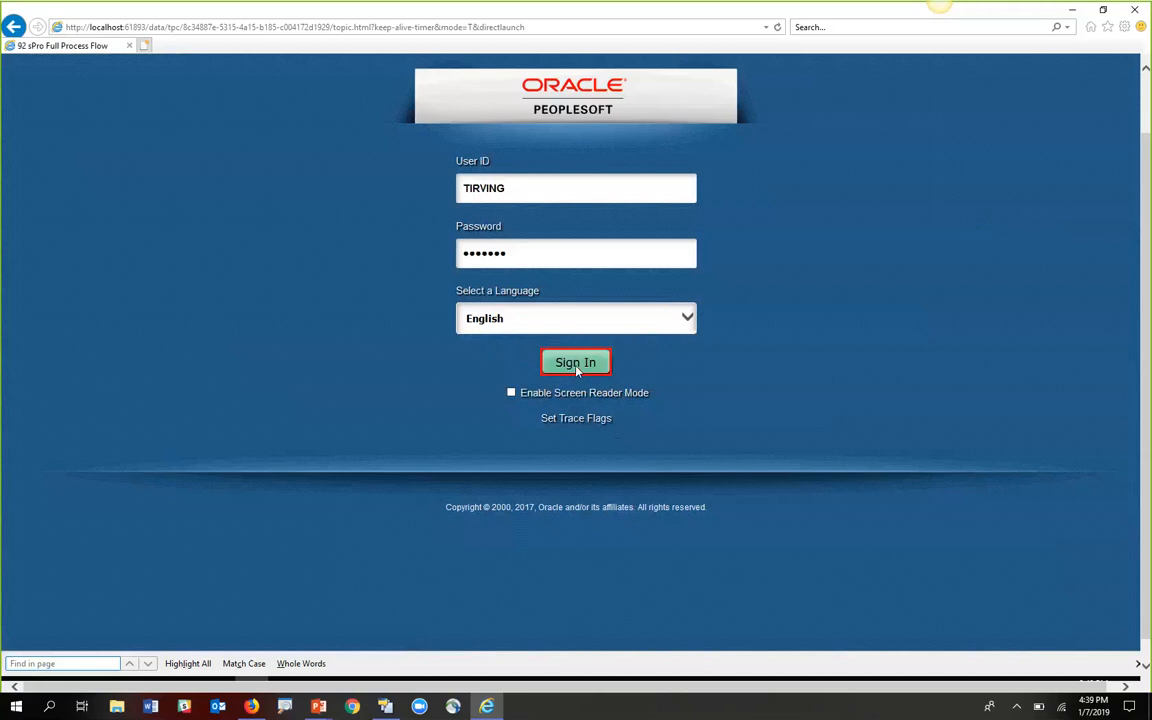
pyautogui.click(576, 366)
# - Open the consultant's Services Timesheet from the Employee Self Service pending approvals, select its pending work order line, and approve it
pyautogui.click(546, 70)
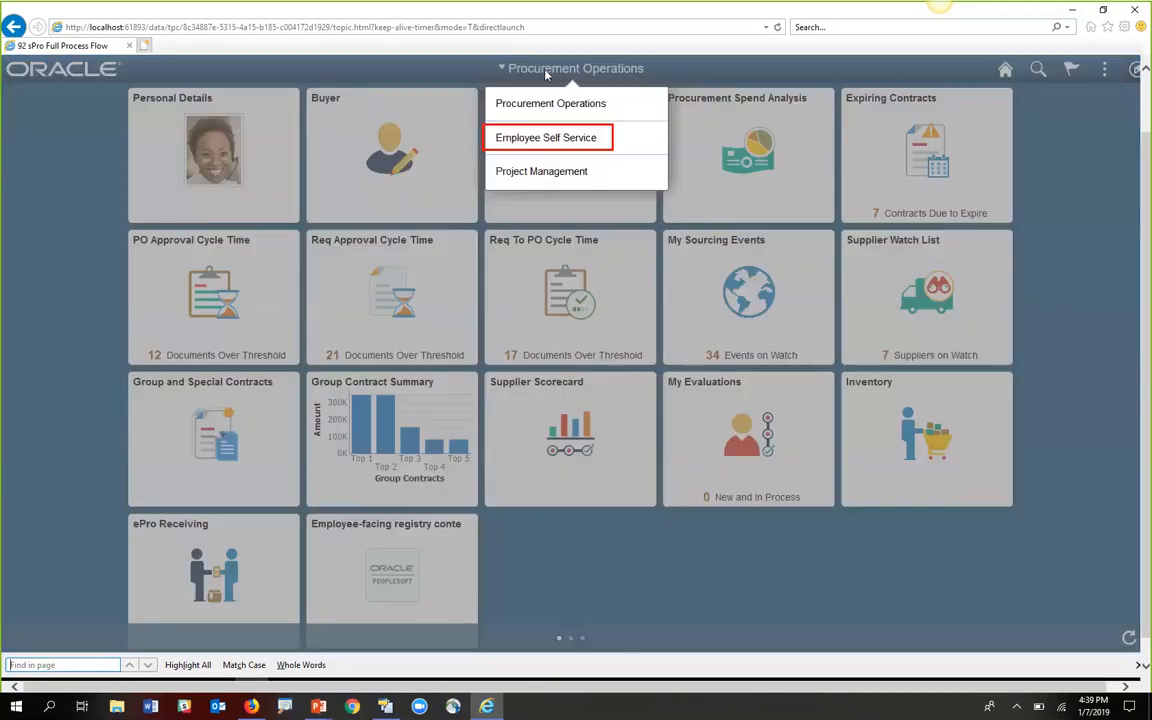
pyautogui.click(490, 130)
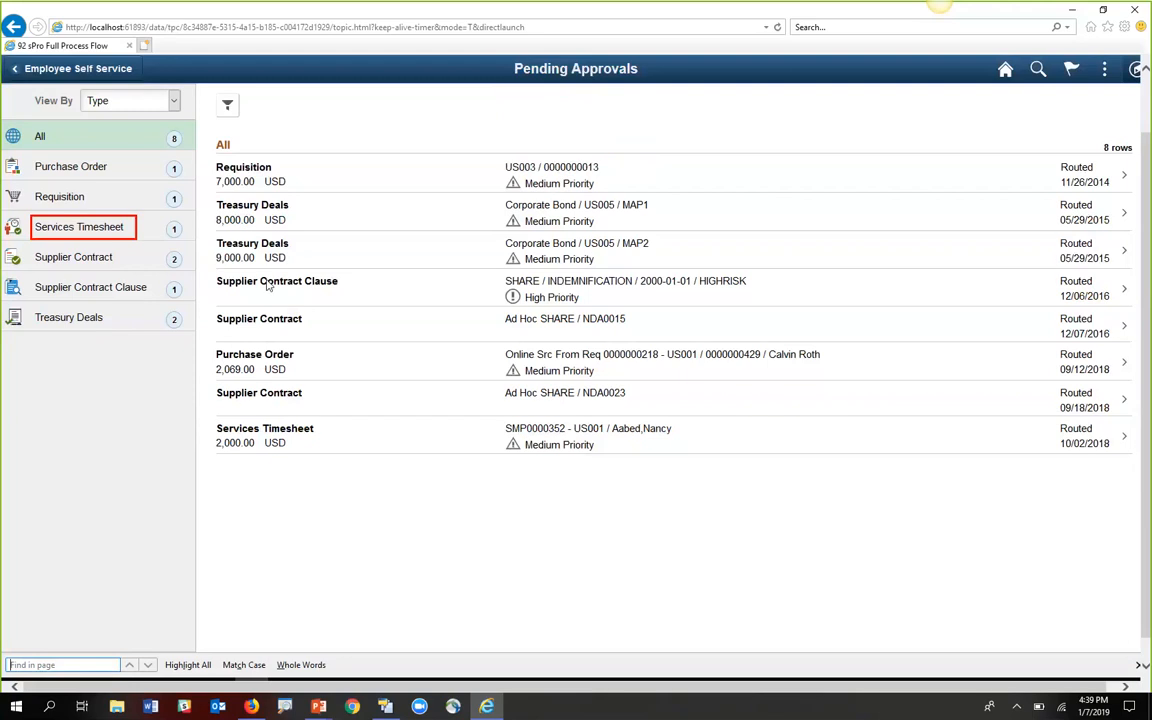
pyautogui.click(82, 230)
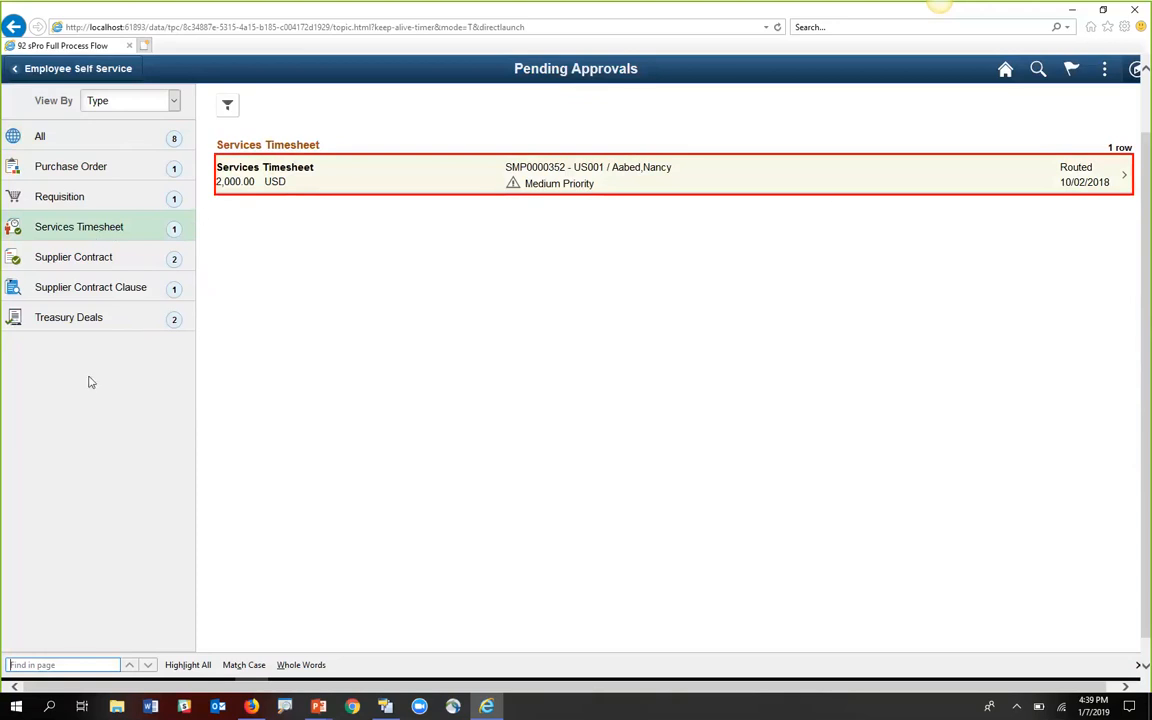
pyautogui.click(520, 168)
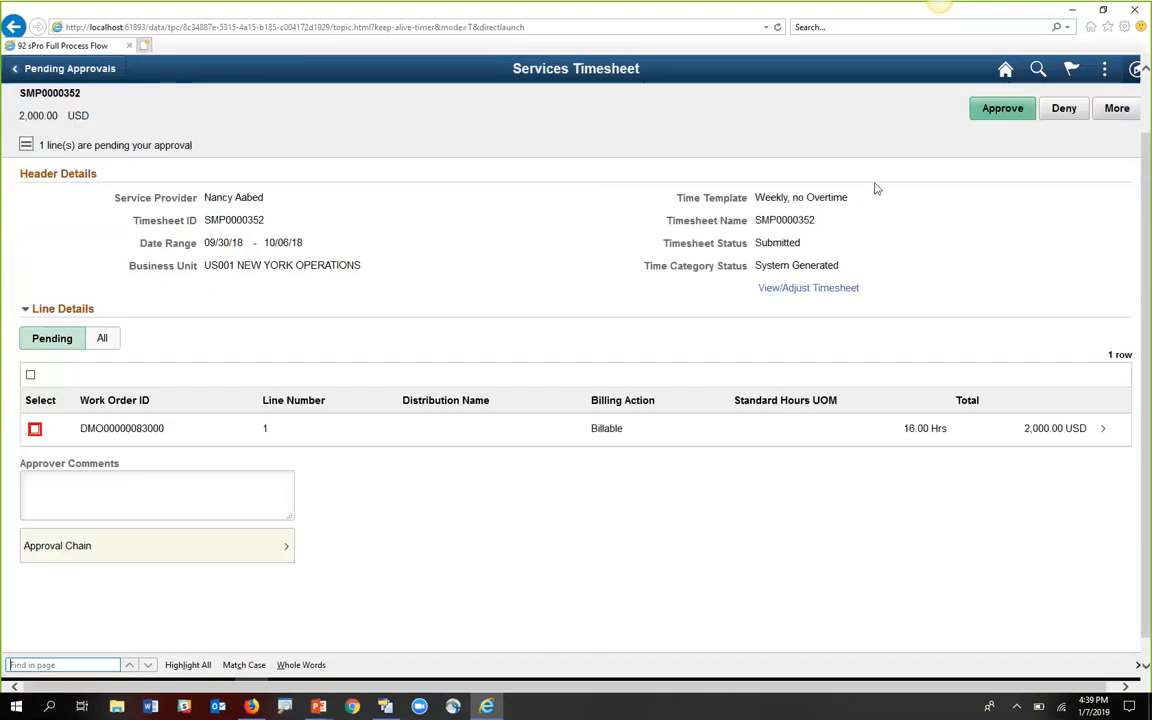
pyautogui.click(34, 429)
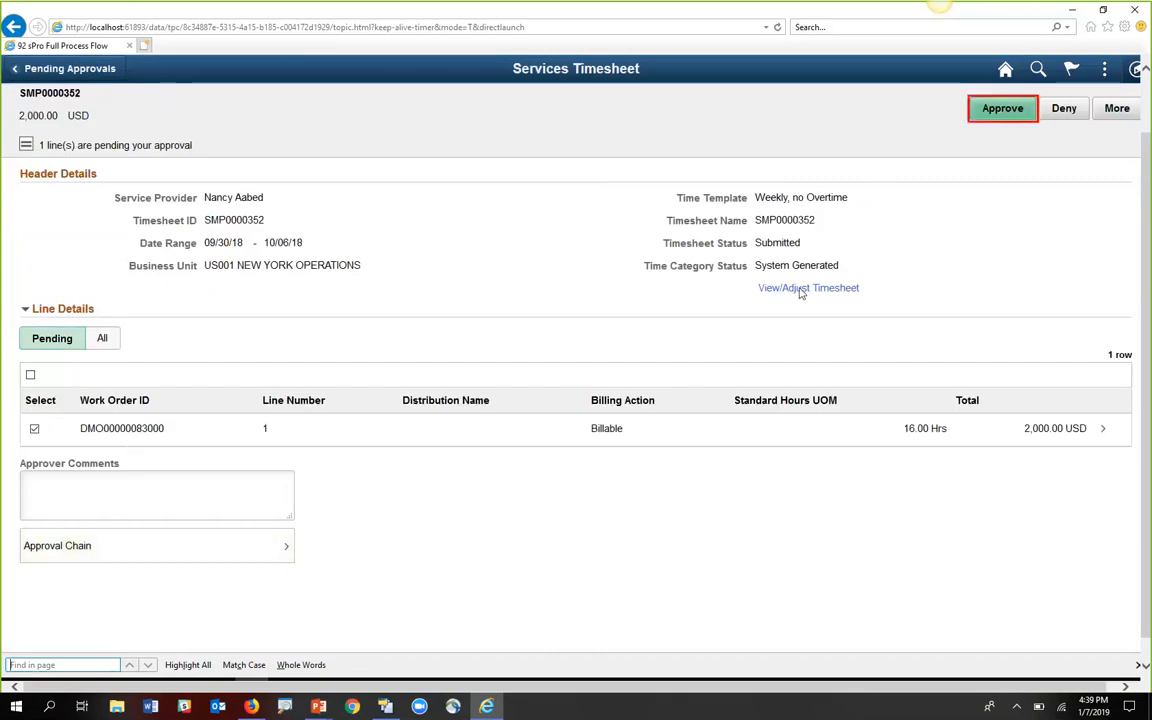
pyautogui.click(1005, 111)
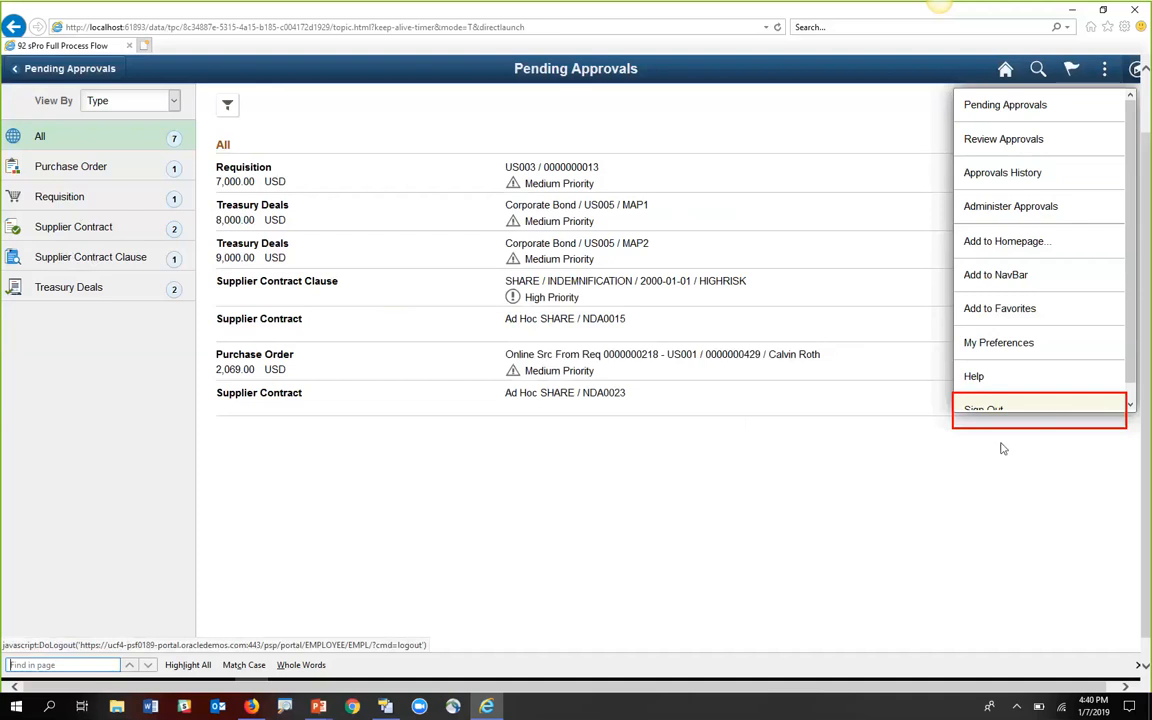
# - Sign out, sign in as the second timesheet approver, and open that approver's pending approvals
pyautogui.click(1010, 411)
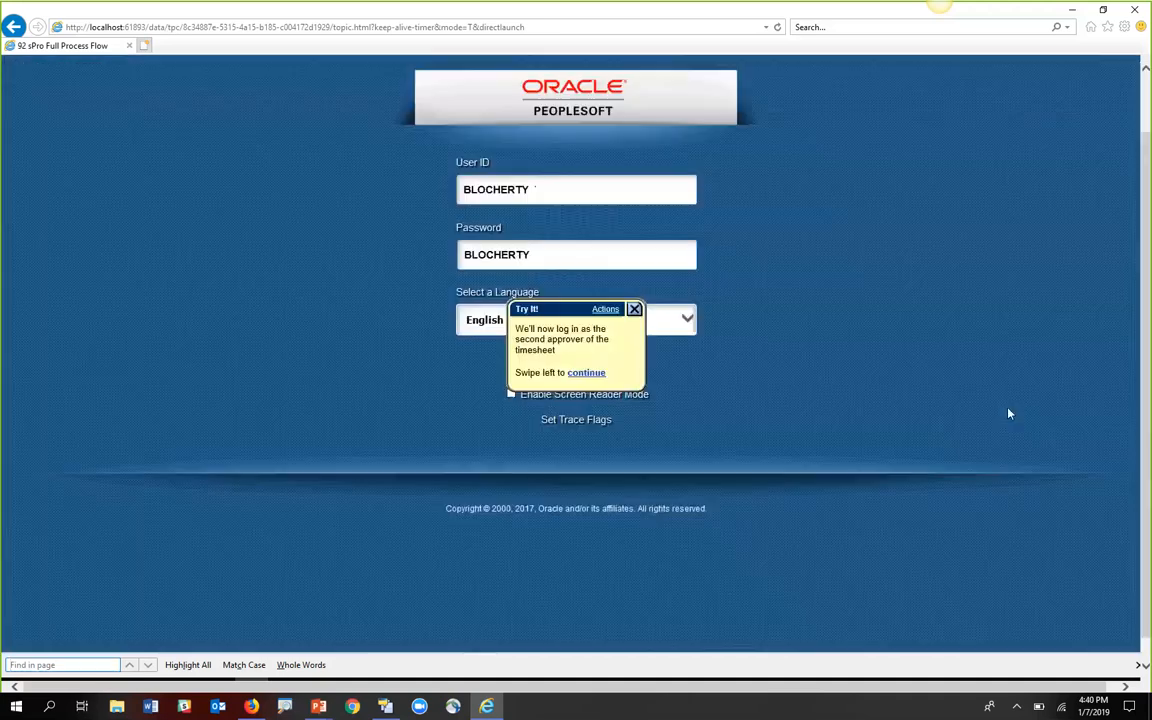
pyautogui.click(577, 376)
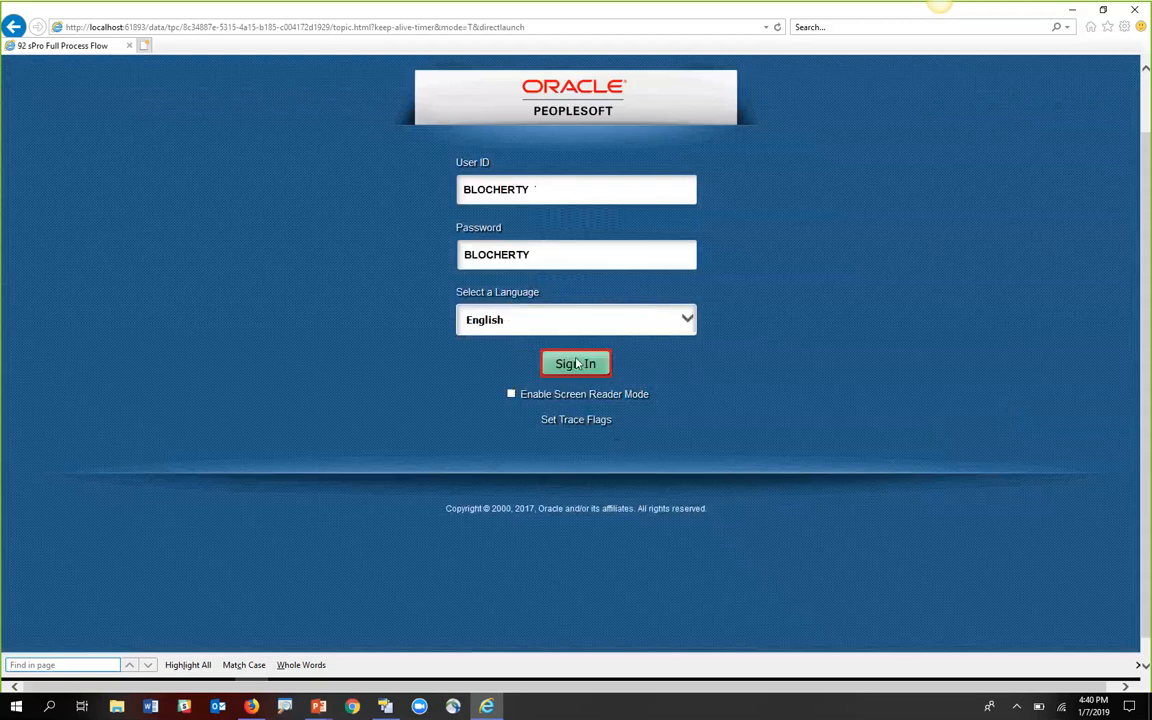
pyautogui.click(577, 364)
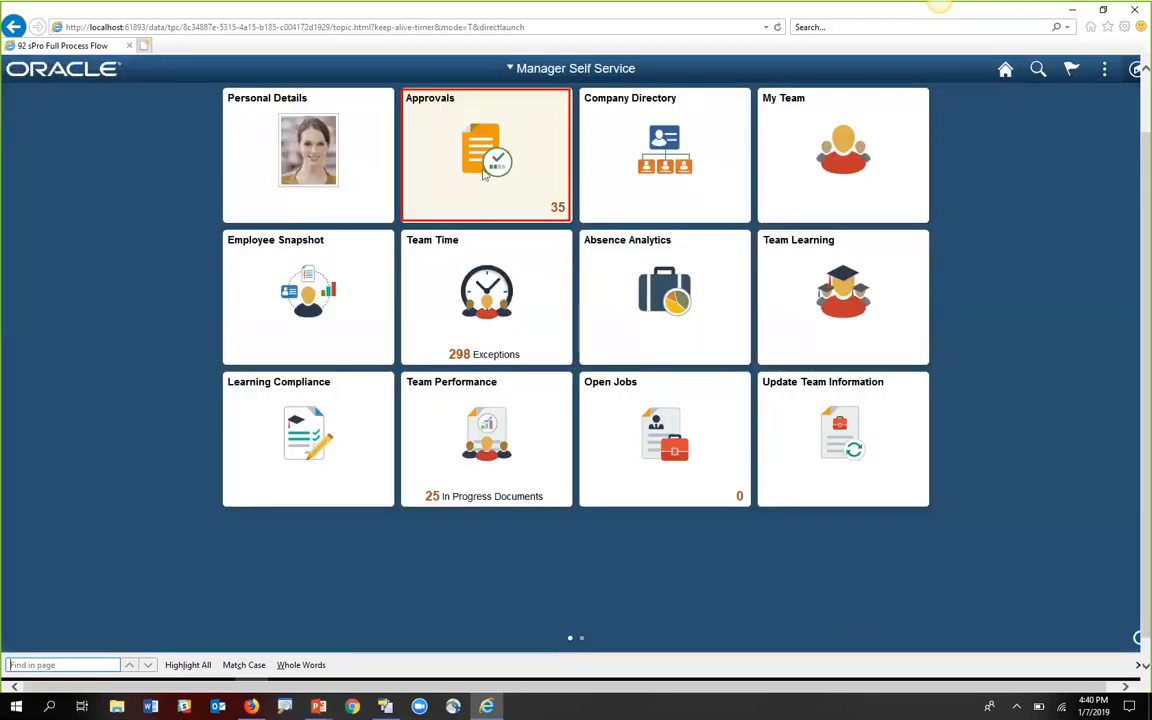
pyautogui.click(527, 178)
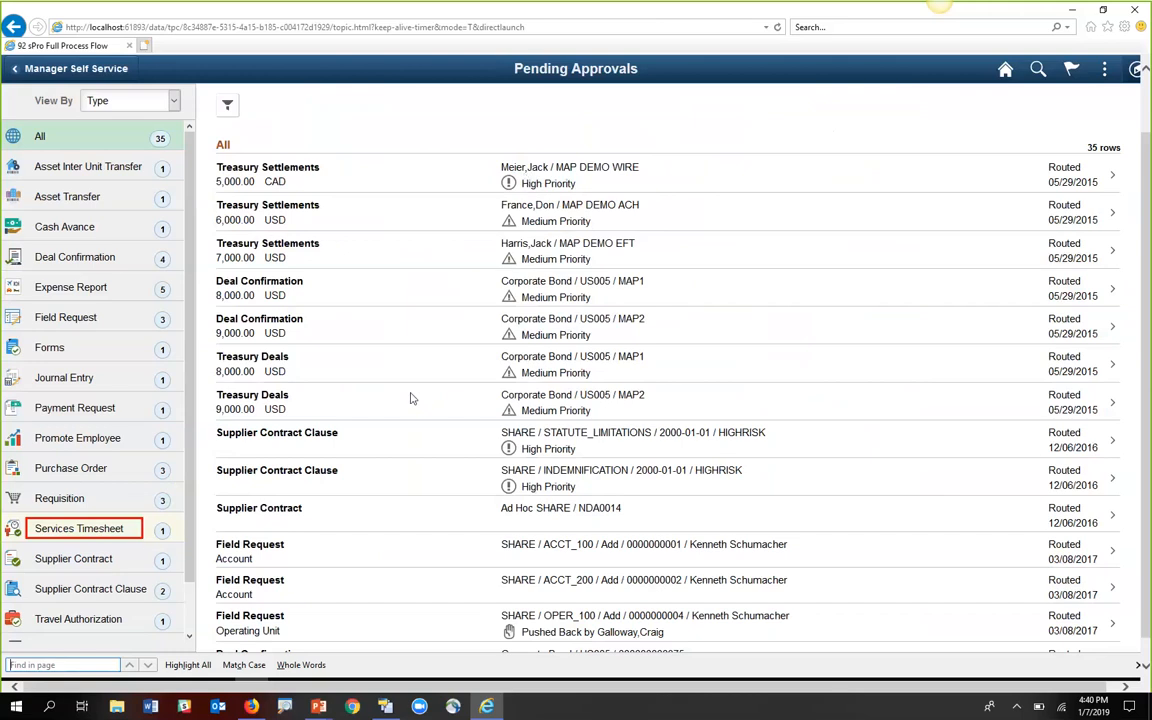
# - Select the pending Services Timesheet in the second approver's approvals, approve it, and submit the mass approval without comments
pyautogui.click(79, 530)
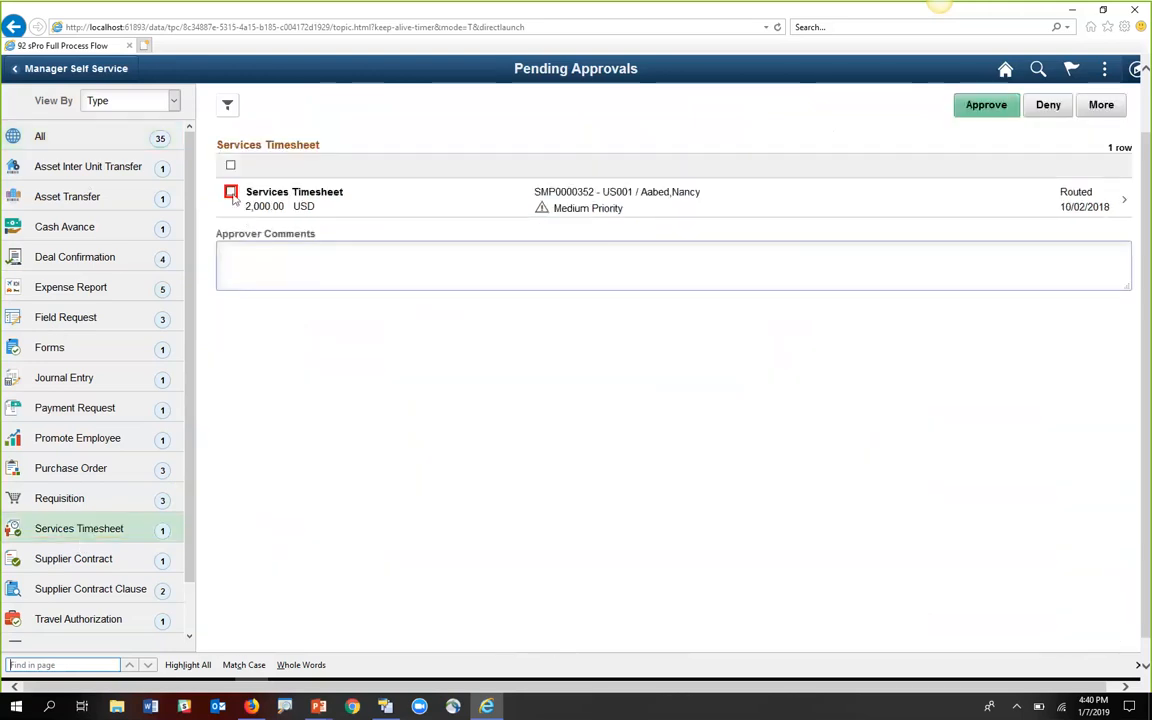
pyautogui.click(231, 192)
pyautogui.click(990, 108)
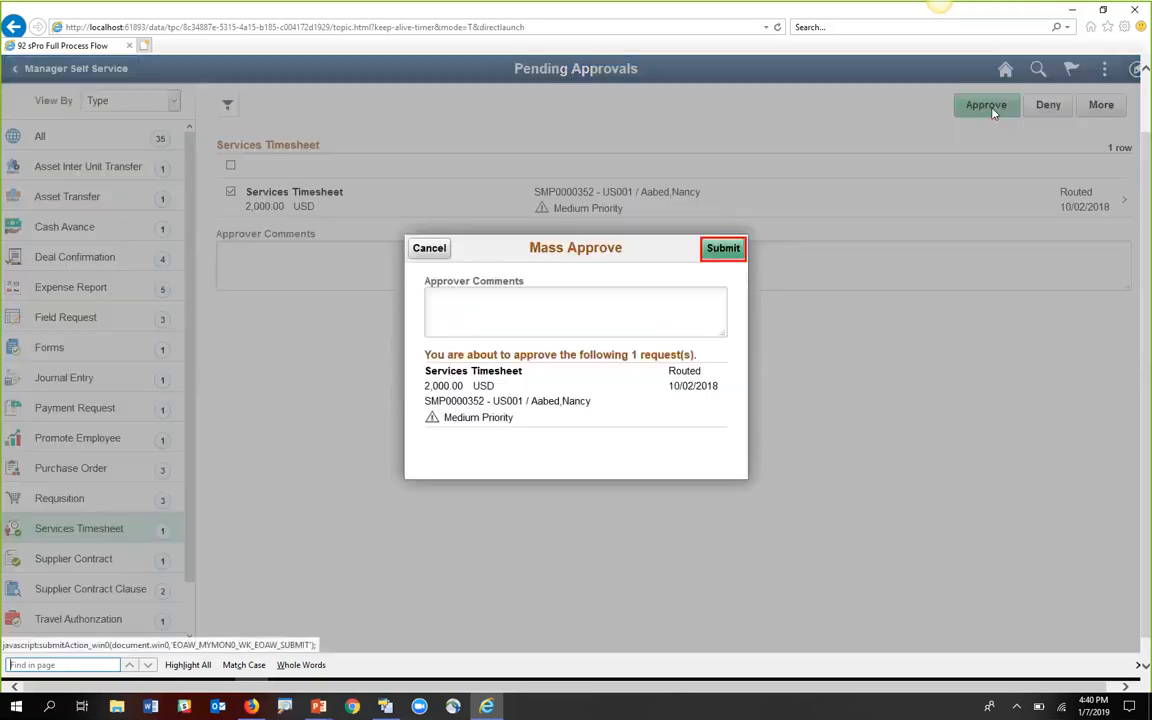
pyautogui.click(725, 250)
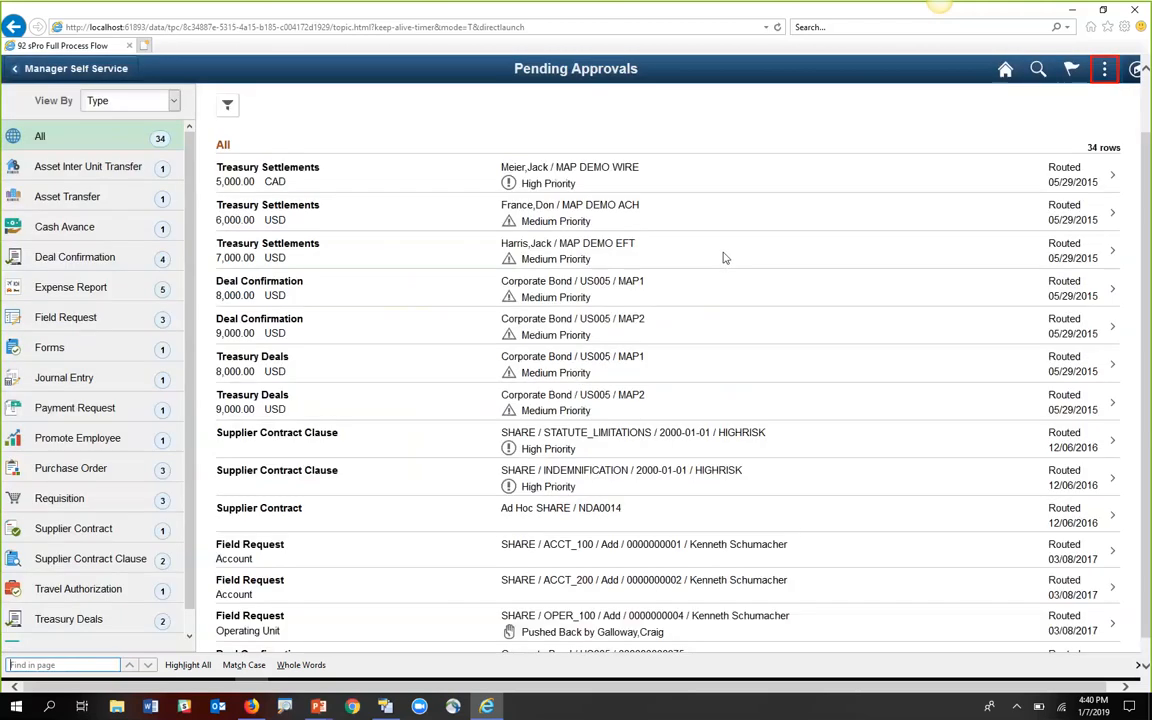
# - Sign out of the second approver's session and sign in as the service coordinator to process the approved timesheet into a draft invoice
pyautogui.click(1105, 70)
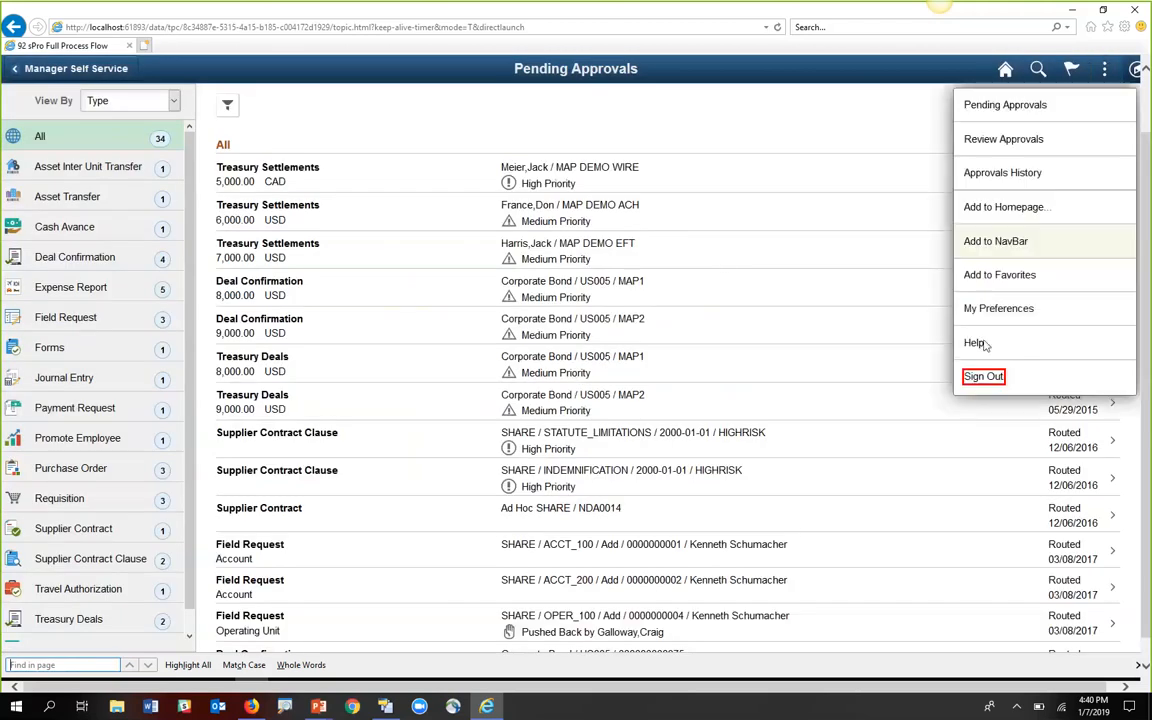
pyautogui.click(982, 377)
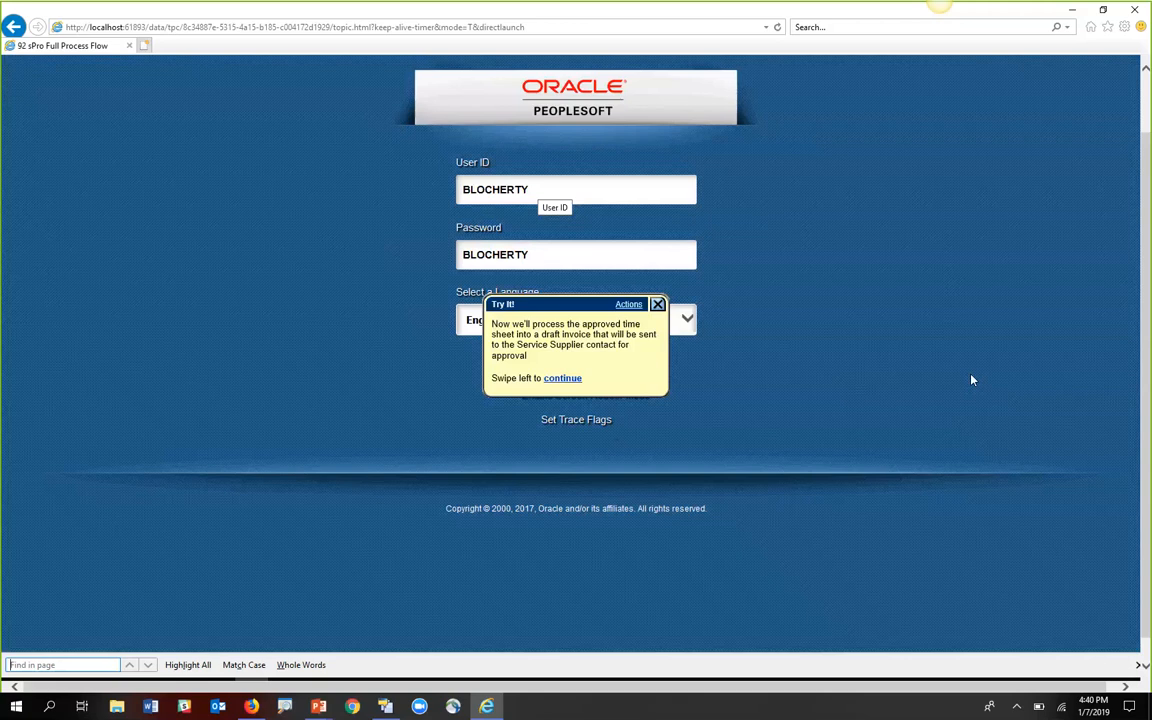
pyautogui.click(562, 379)
pyautogui.click(566, 363)
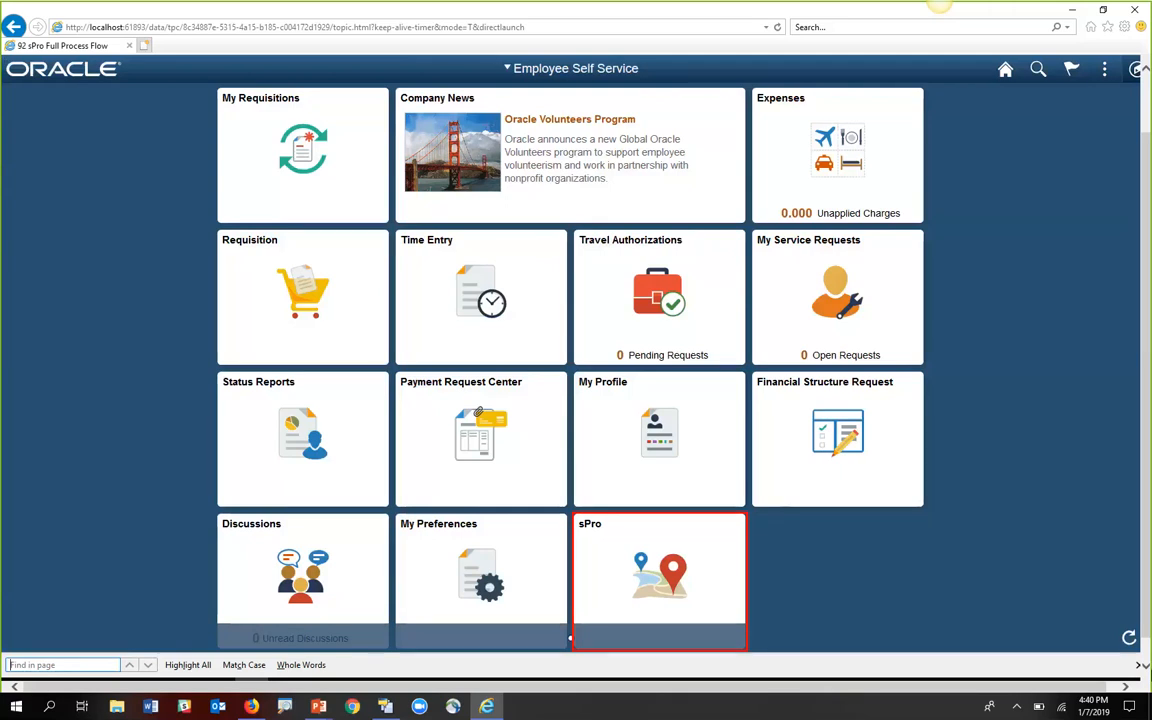
# - Open Create Batch Invoices in sPro, add the run control SPRO_INVOICE, and review its selection, invoice and process options
pyautogui.click(625, 577)
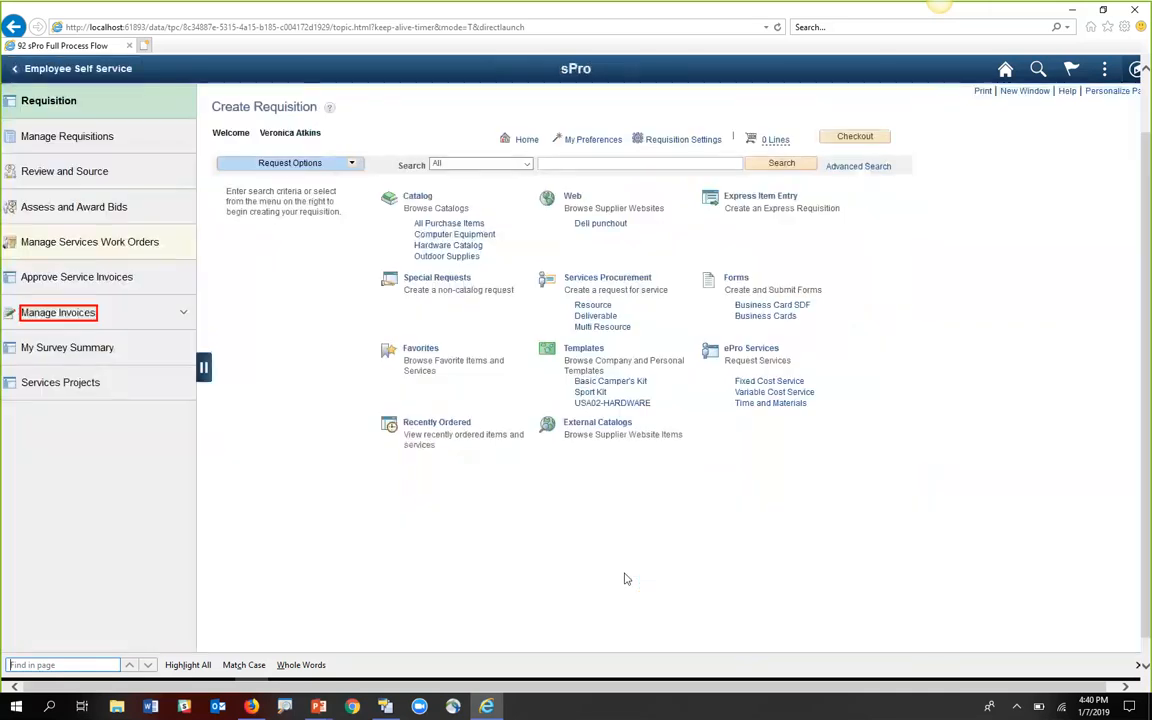
pyautogui.click(45, 314)
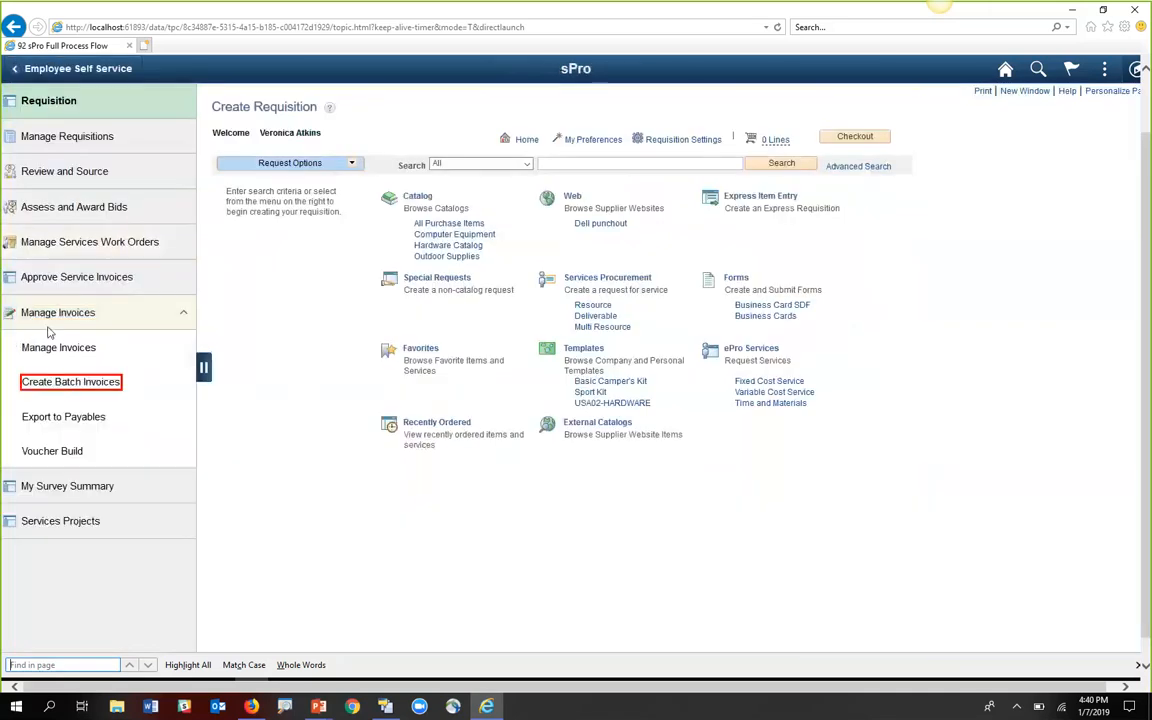
pyautogui.click(70, 382)
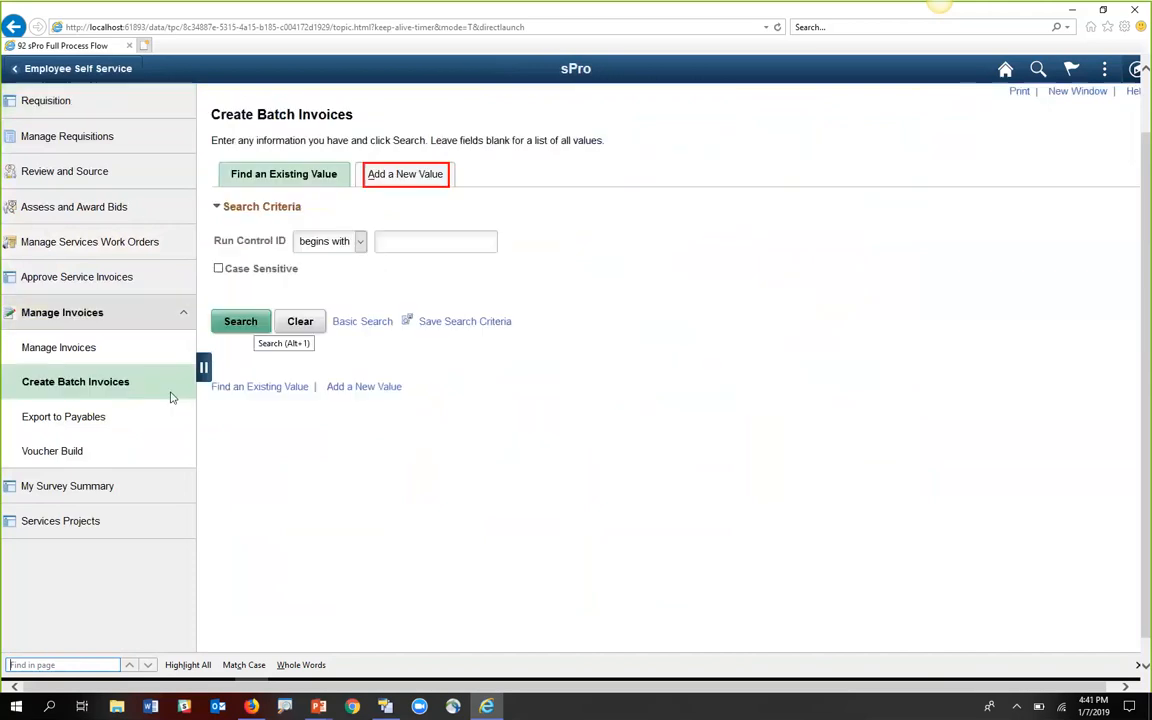
pyautogui.click(405, 177)
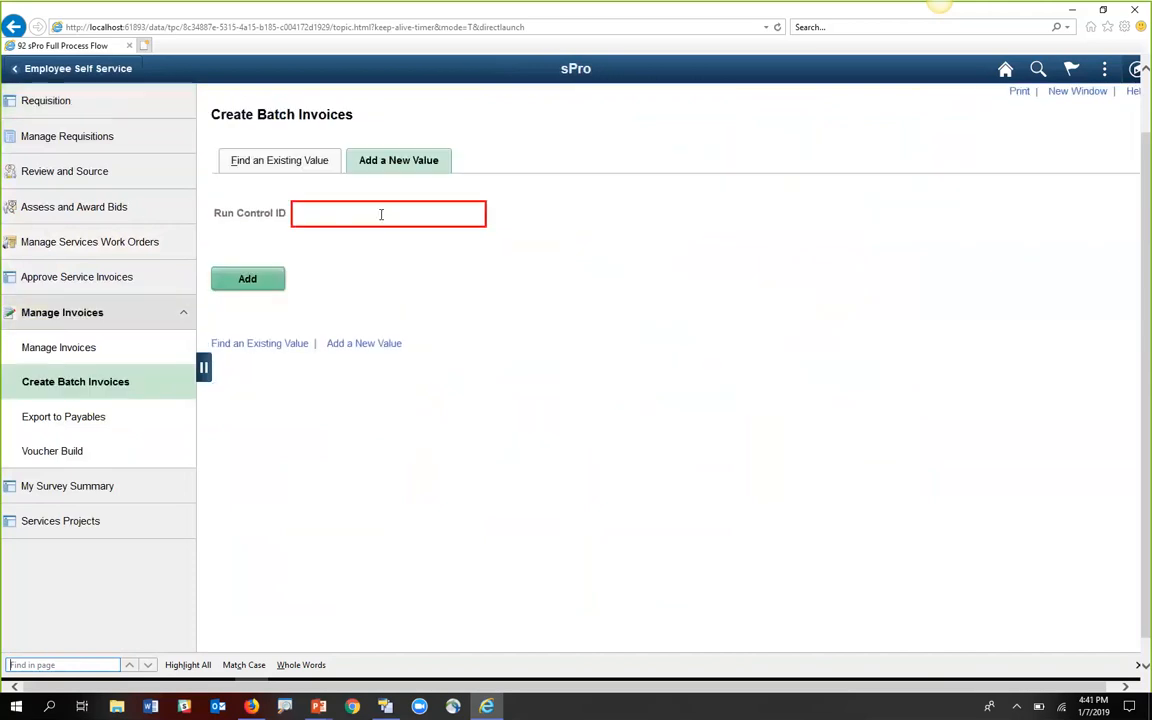
pyautogui.write('SPRO_INVOICE')
pyautogui.click(272, 284)
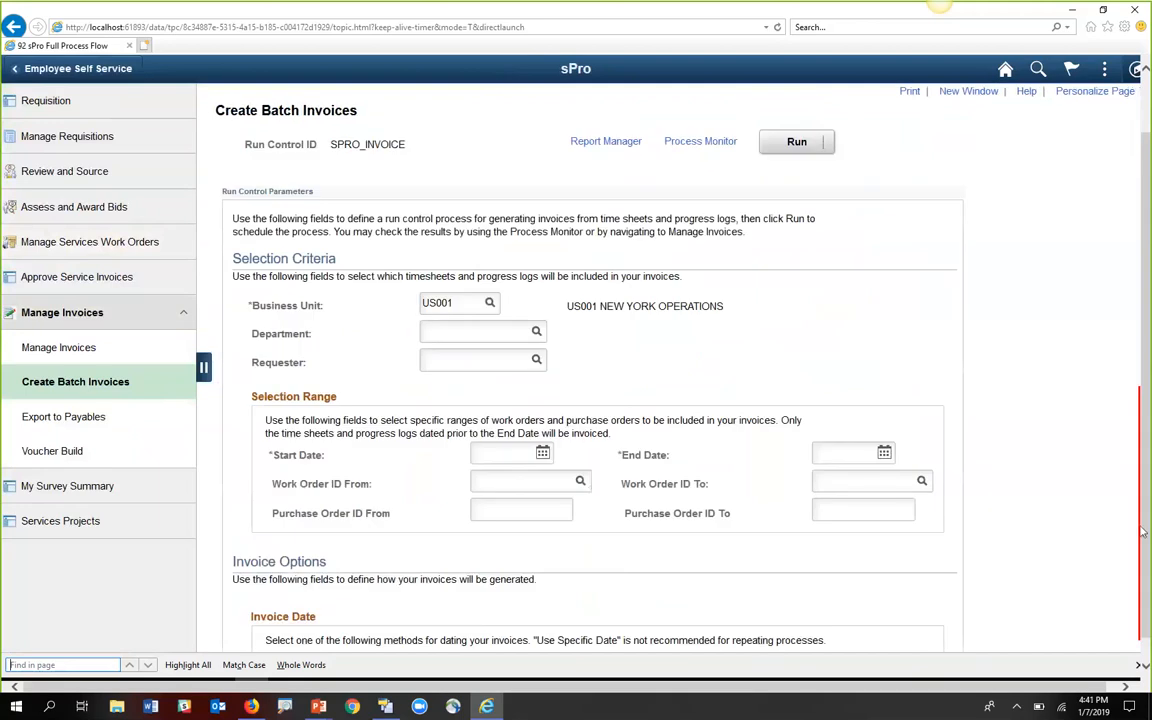
pyautogui.scroll(-5, 1142, 532)
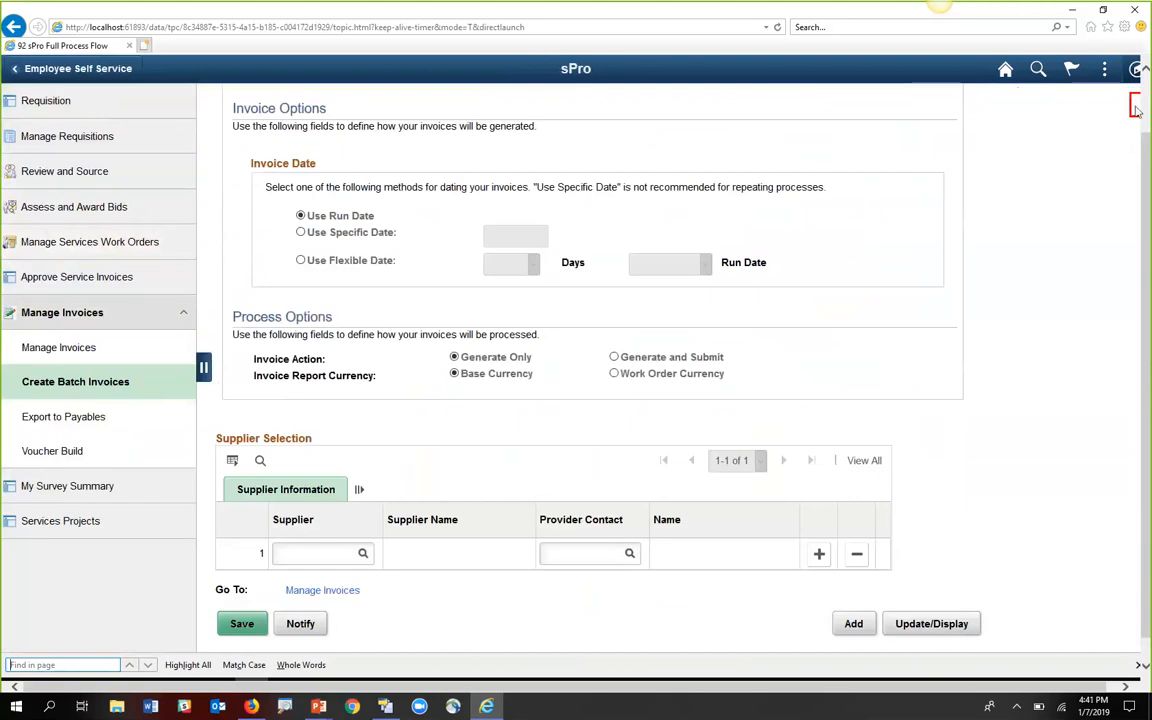
pyautogui.scroll(5, 1057, 175)
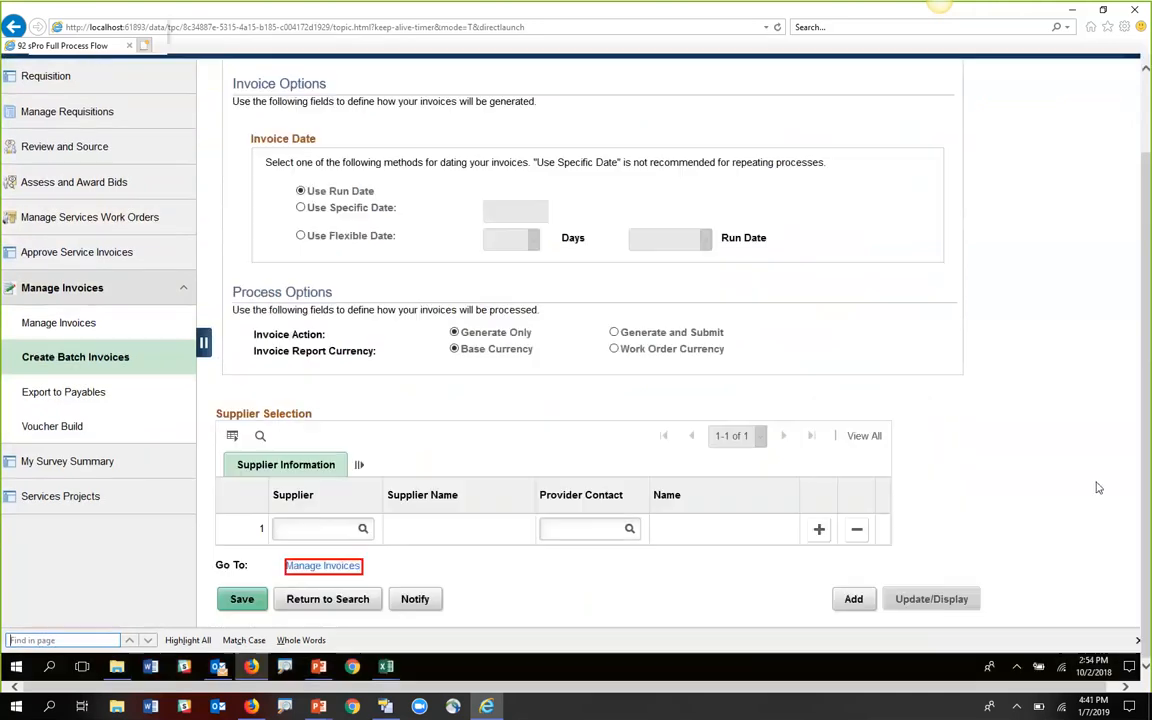
# - Open Manage Invoices from the batch invoice page, select the generated Robert Halves invoice, and submit it to the supplier
pyautogui.click(335, 567)
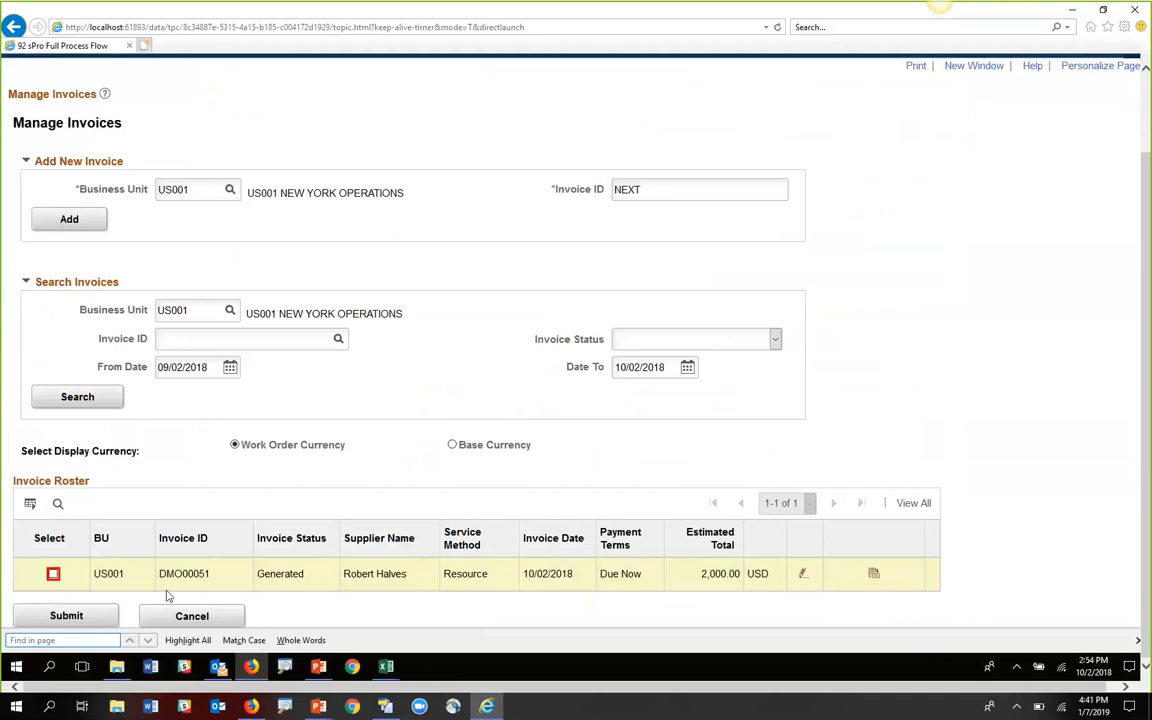
pyautogui.click(53, 574)
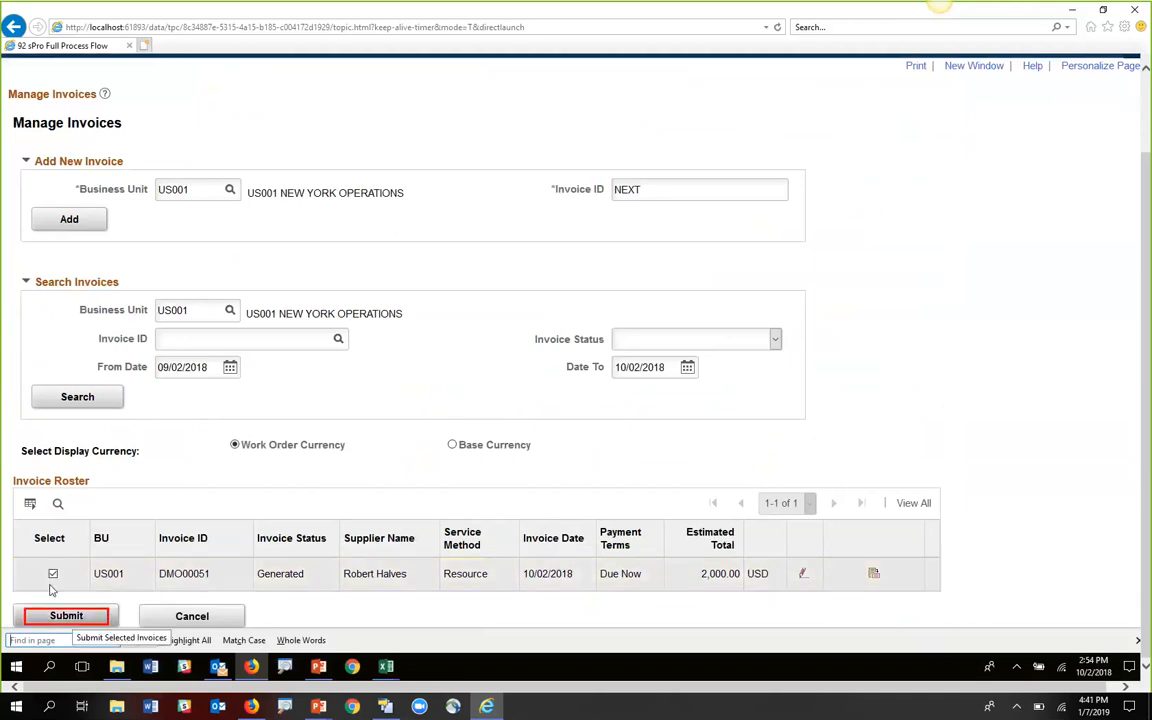
pyautogui.click(105, 612)
pyautogui.click(400, 388)
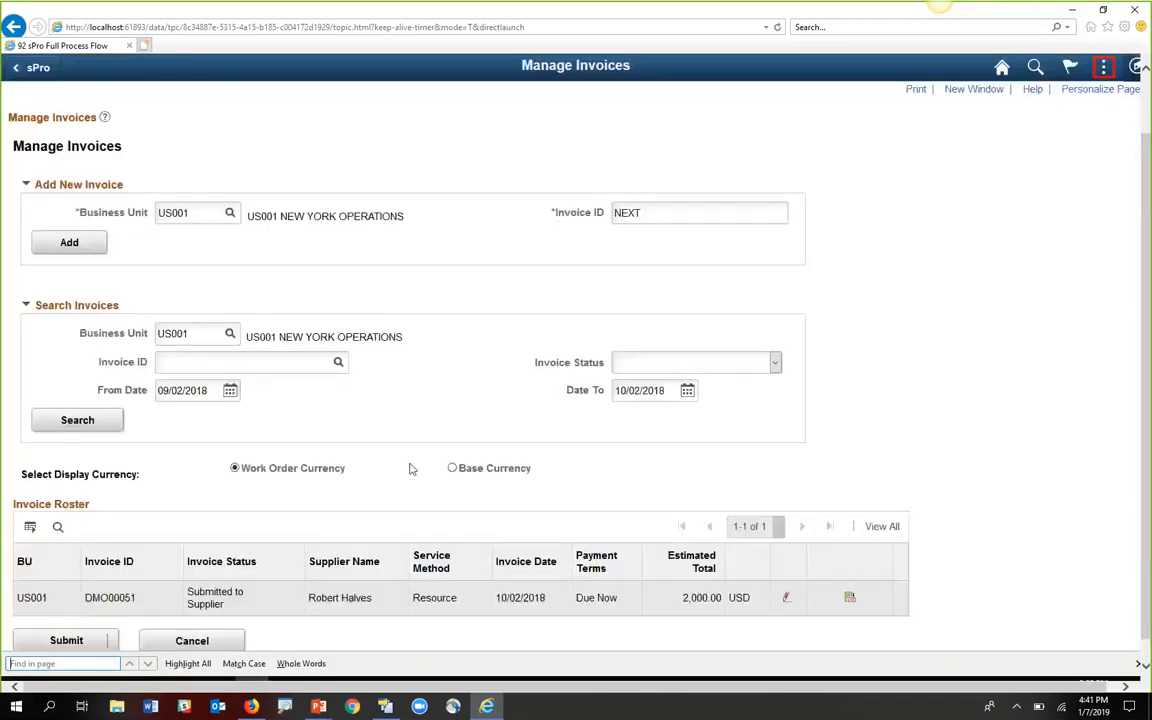
# - Sign out of the coordinator's session and sign in as the service supplier contact
pyautogui.click(1104, 68)
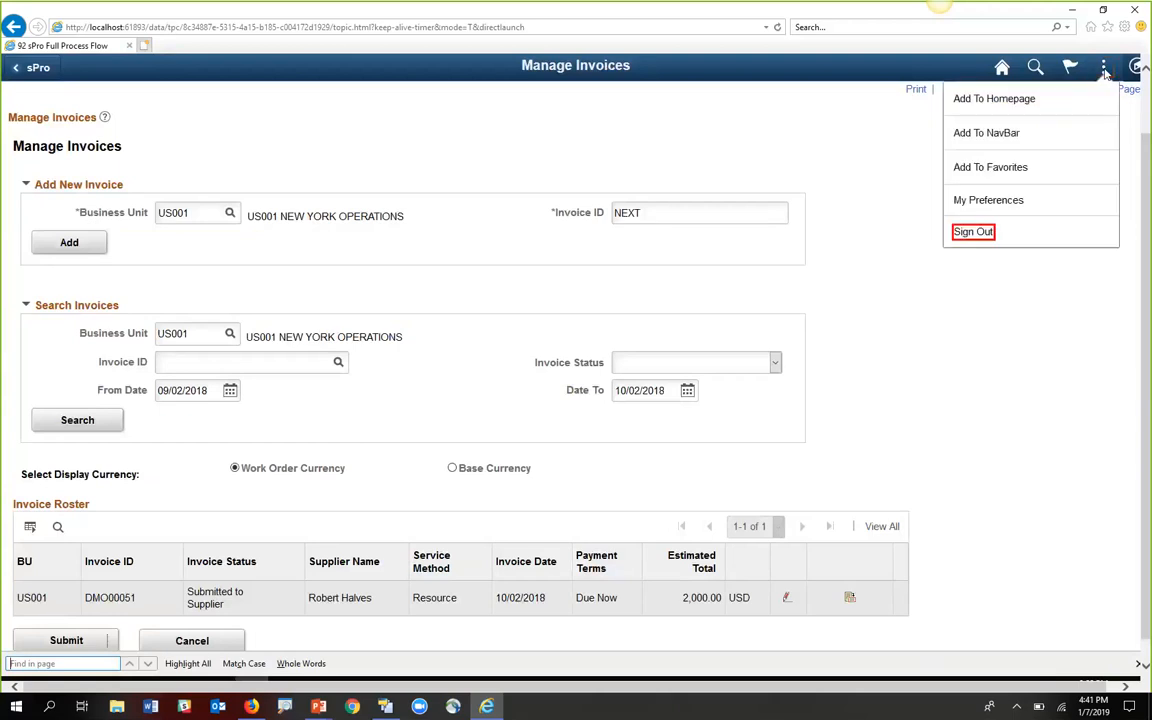
pyautogui.click(973, 232)
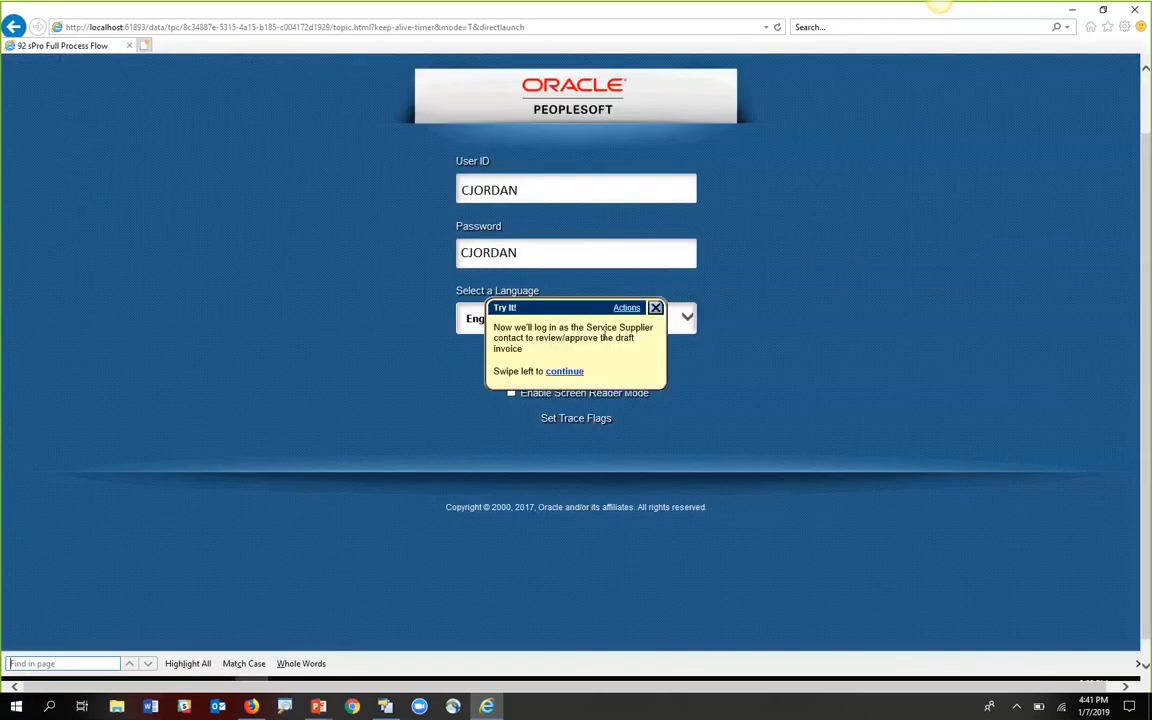
pyautogui.click(565, 371)
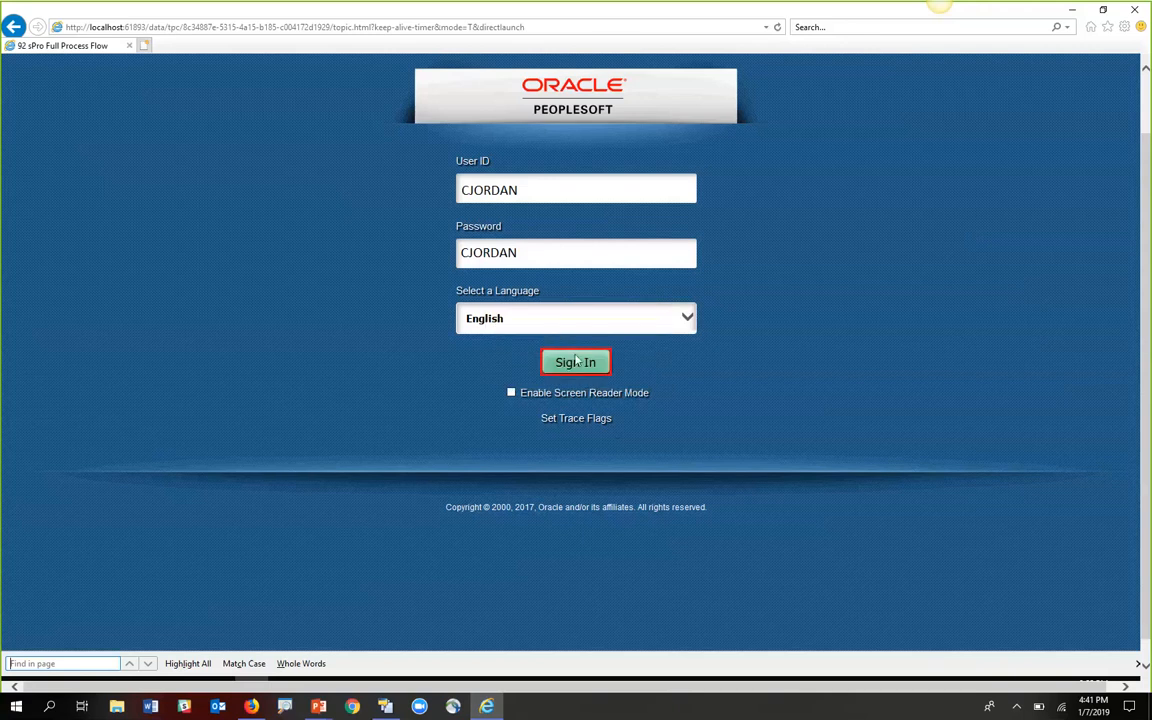
pyautogui.click(576, 362)
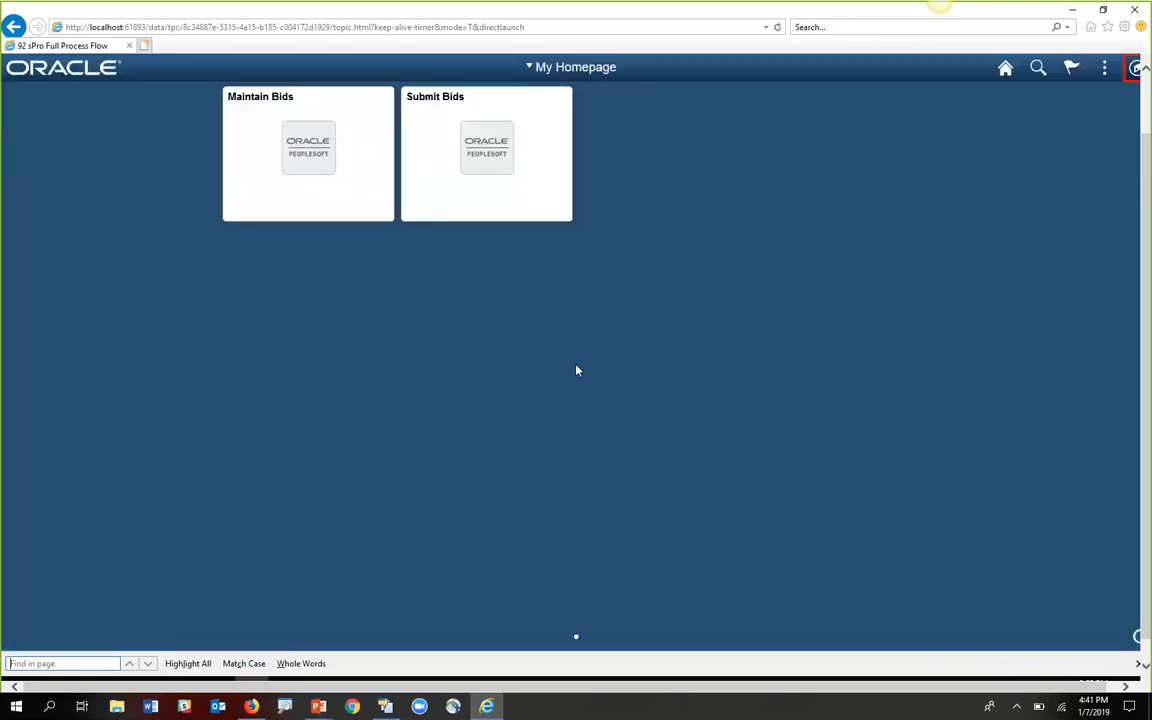
# - Navigate to Approve Service Invoices under Services Procurement in Financials Supply Chain
pyautogui.click(1135, 68)
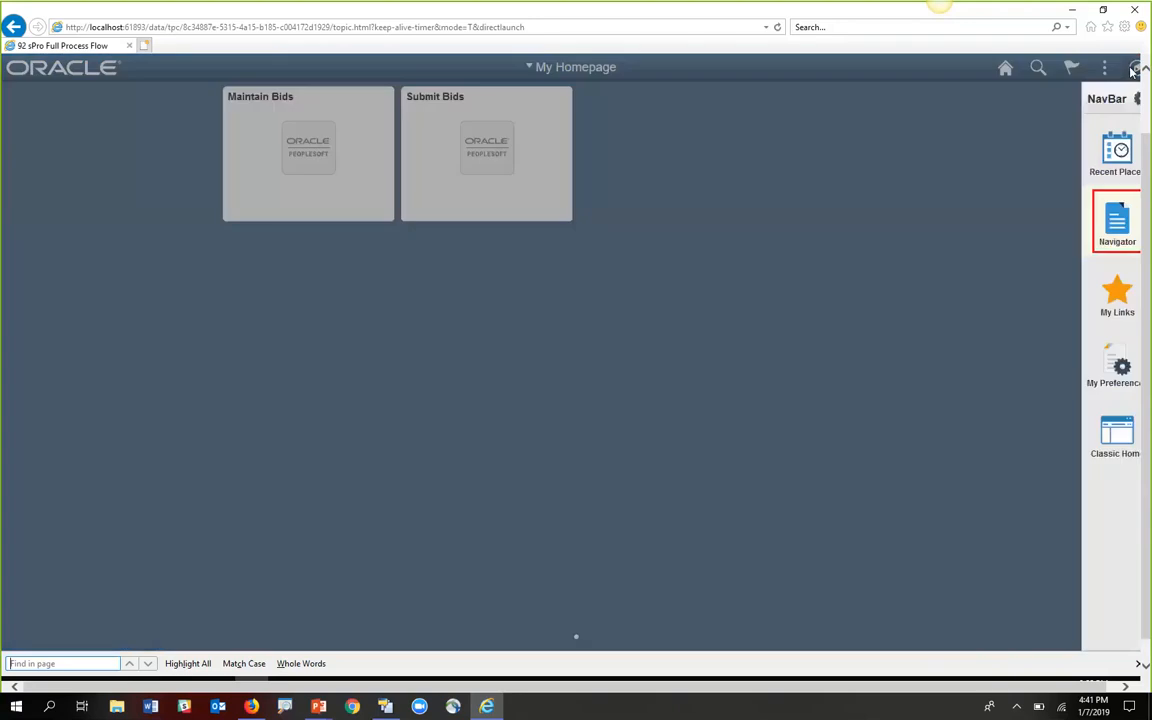
pyautogui.click(1117, 222)
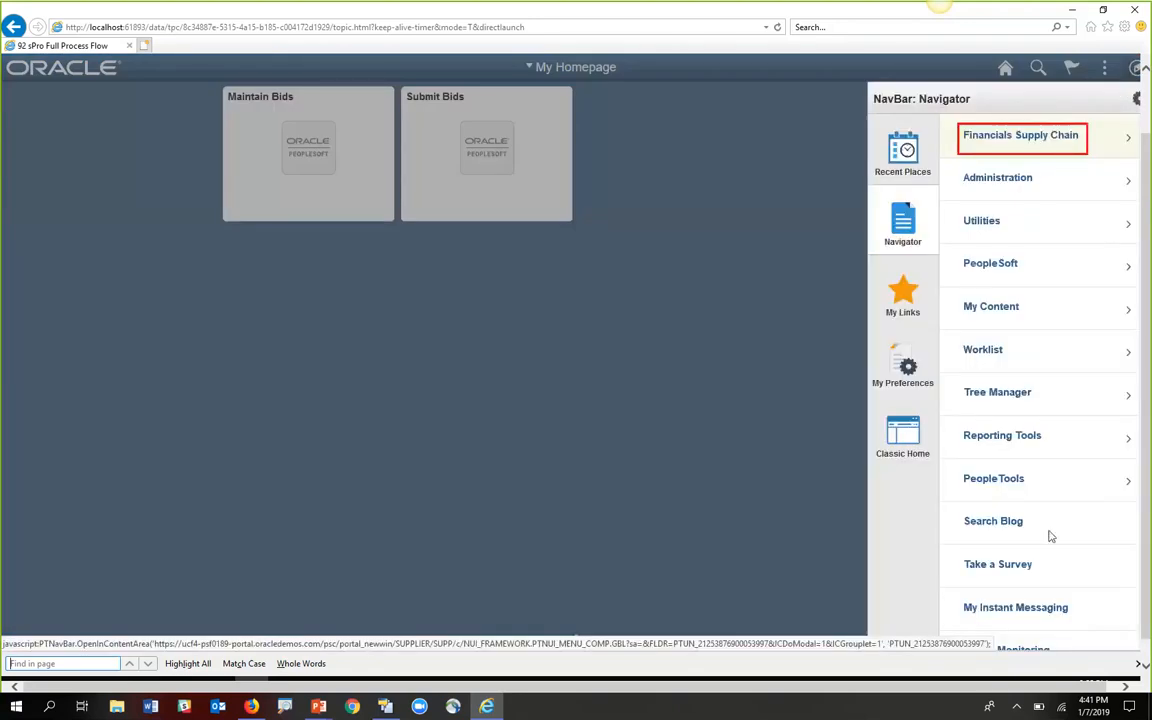
pyautogui.moveTo(1087, 688); pyautogui.dragTo(1106, 688)
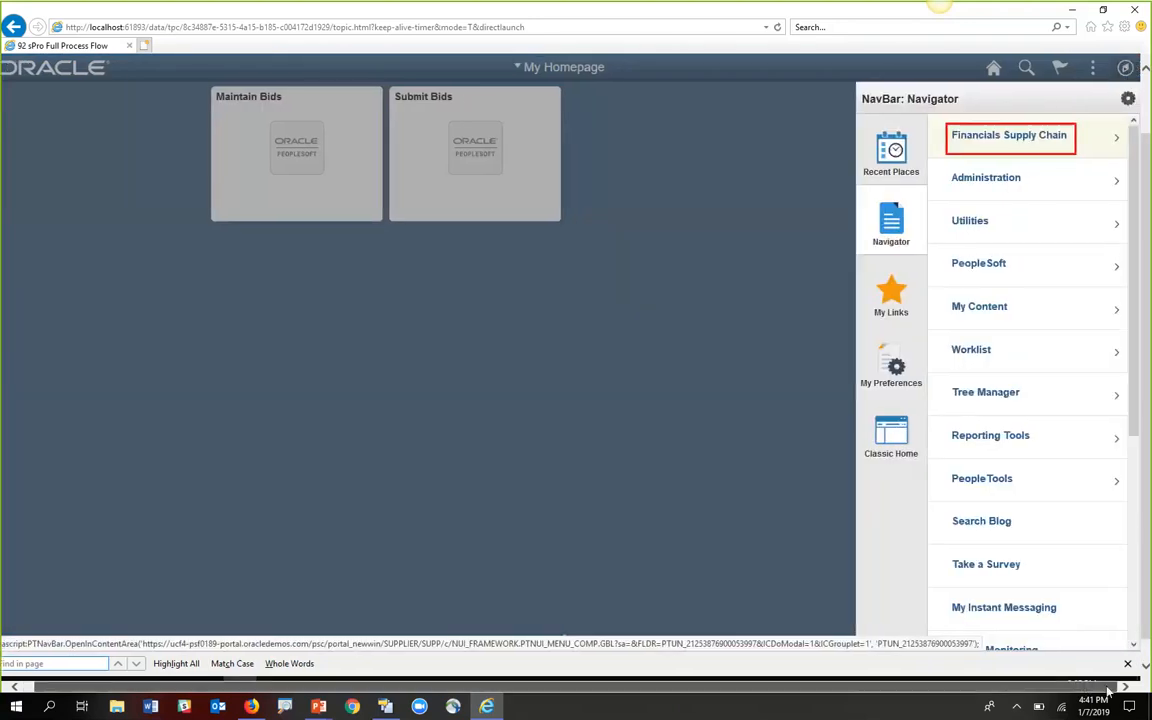
pyautogui.click(1027, 150)
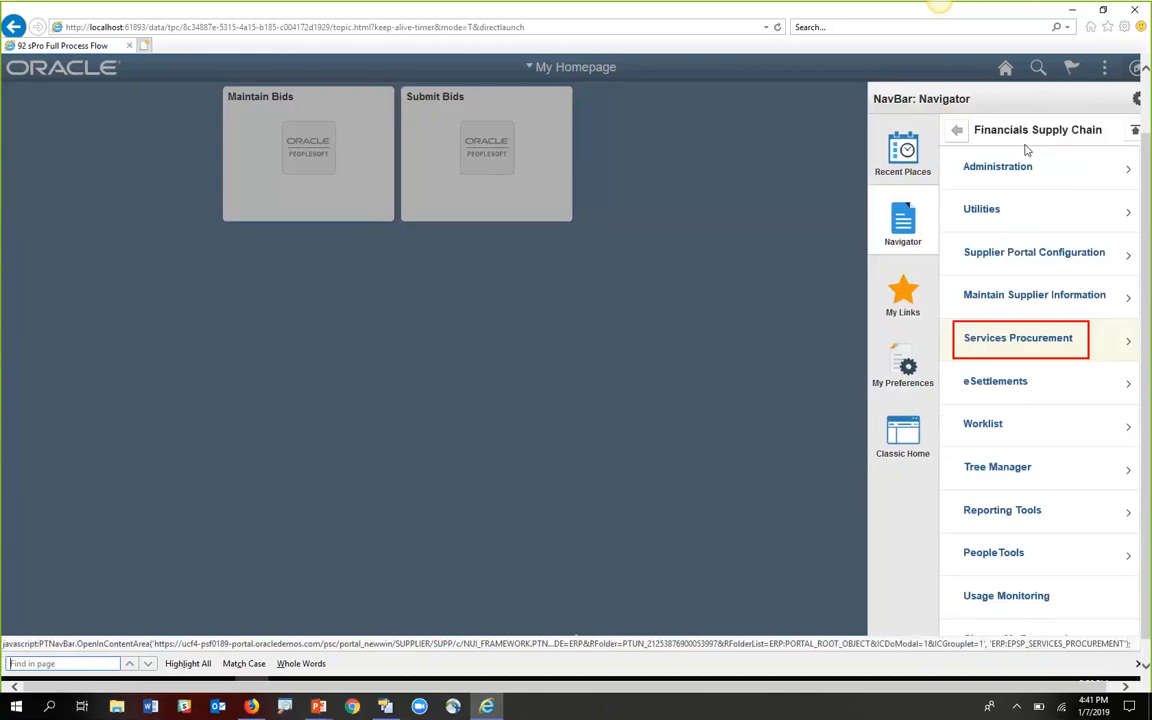
pyautogui.click(1012, 340)
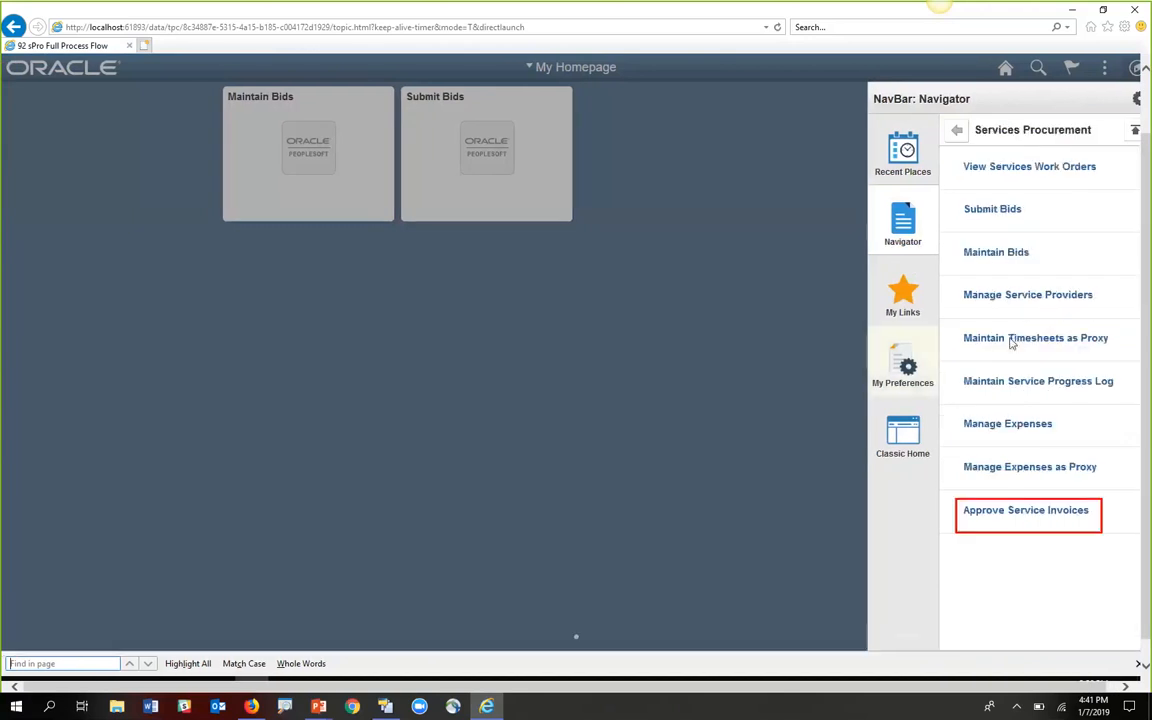
pyautogui.click(1035, 515)
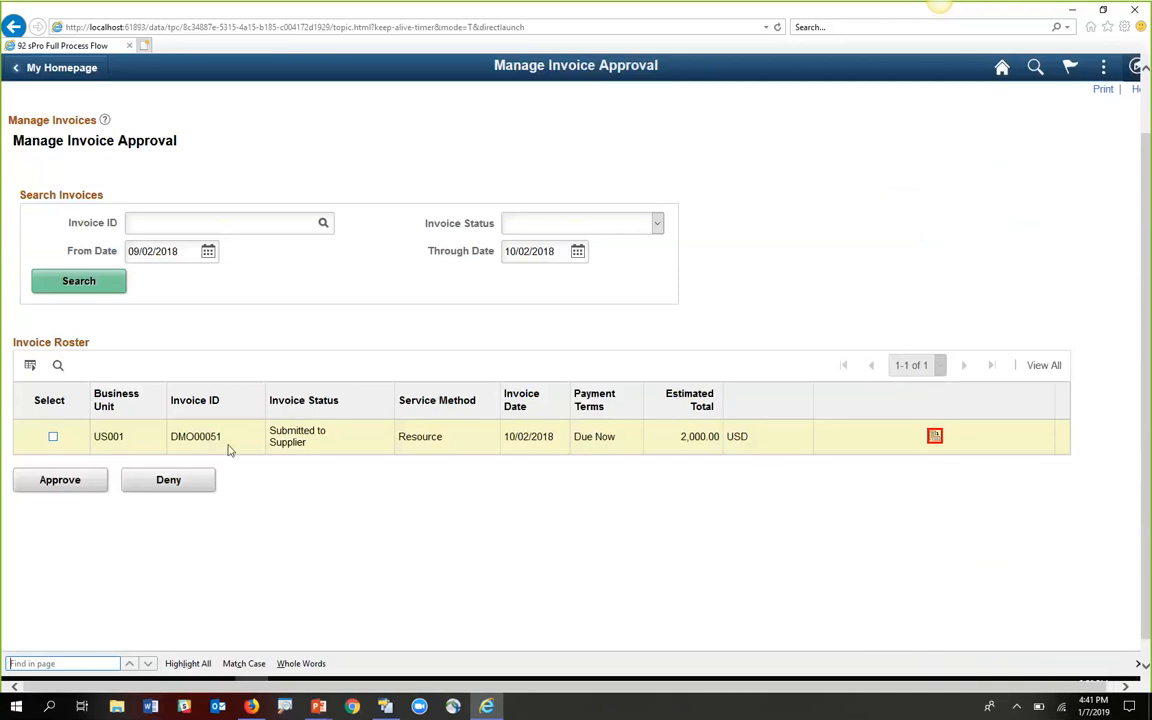
# - Review the line summary of the invoice submitted to the supplier, return to the invoice roster, and approve the invoice
pyautogui.click(935, 437)
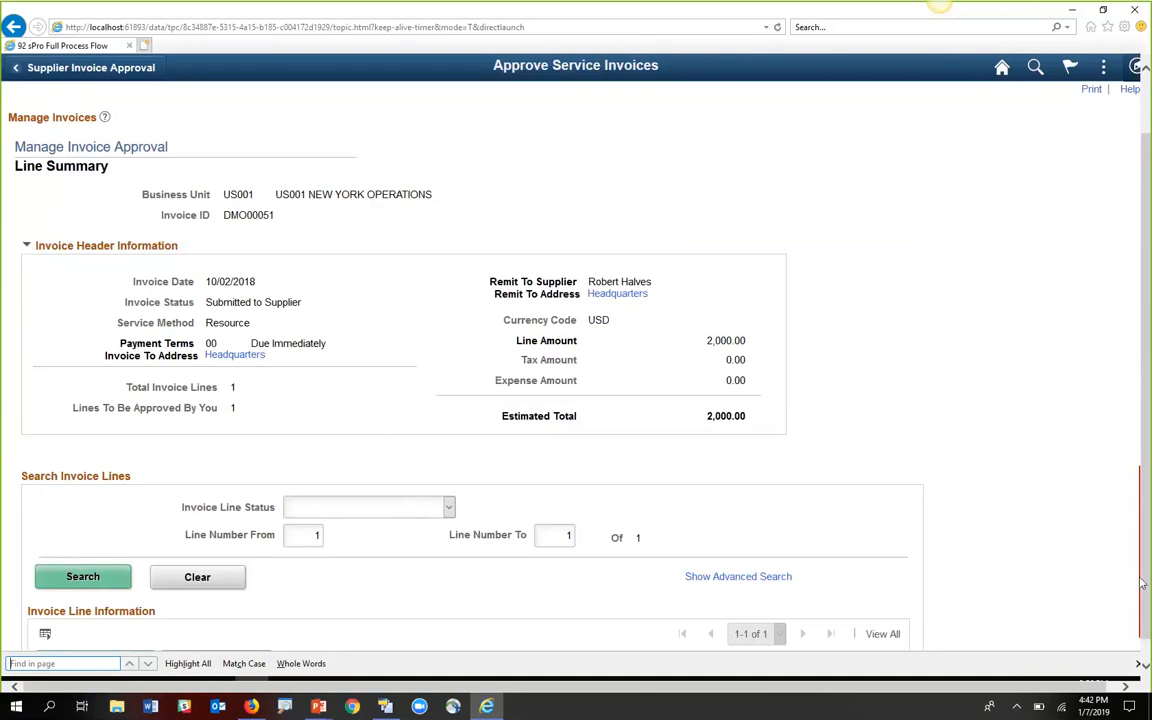
pyautogui.scroll(-3, 1142, 584)
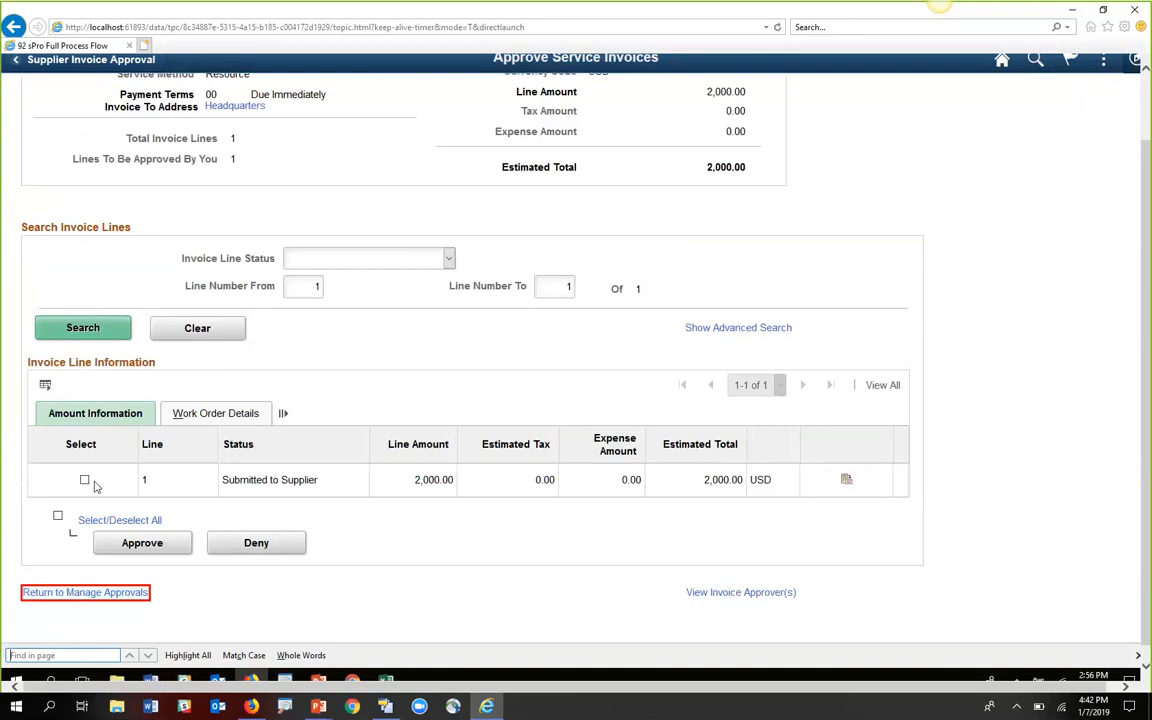
pyautogui.click(105, 594)
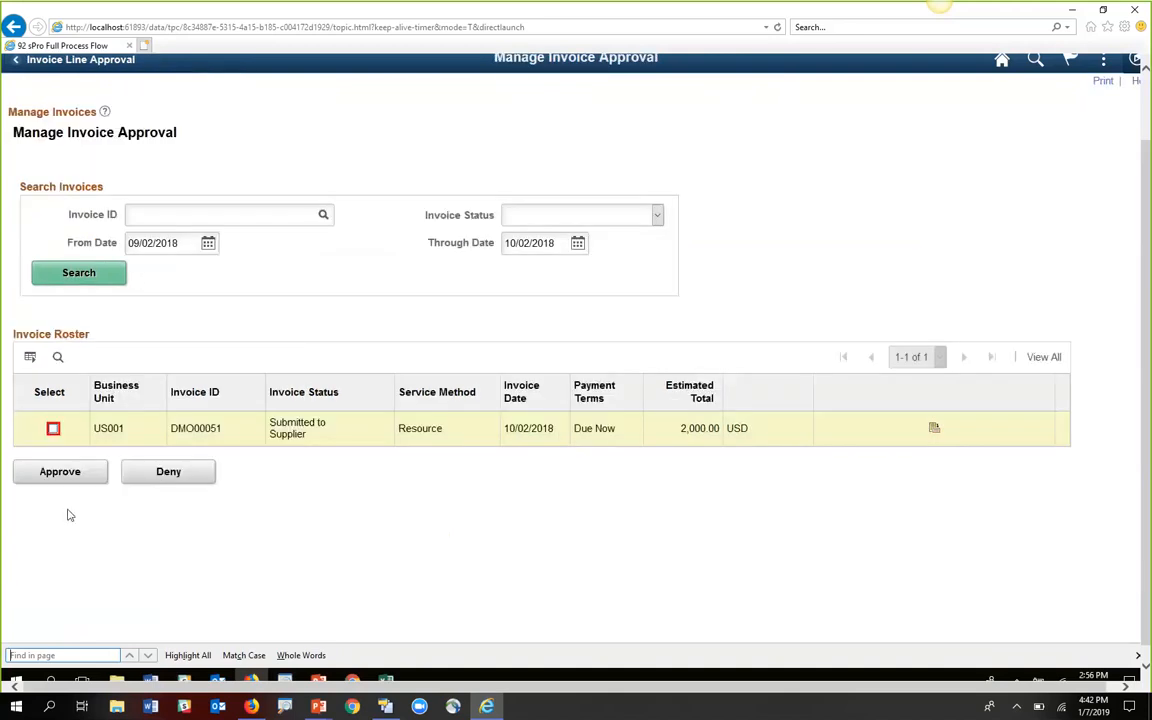
pyautogui.click(53, 428)
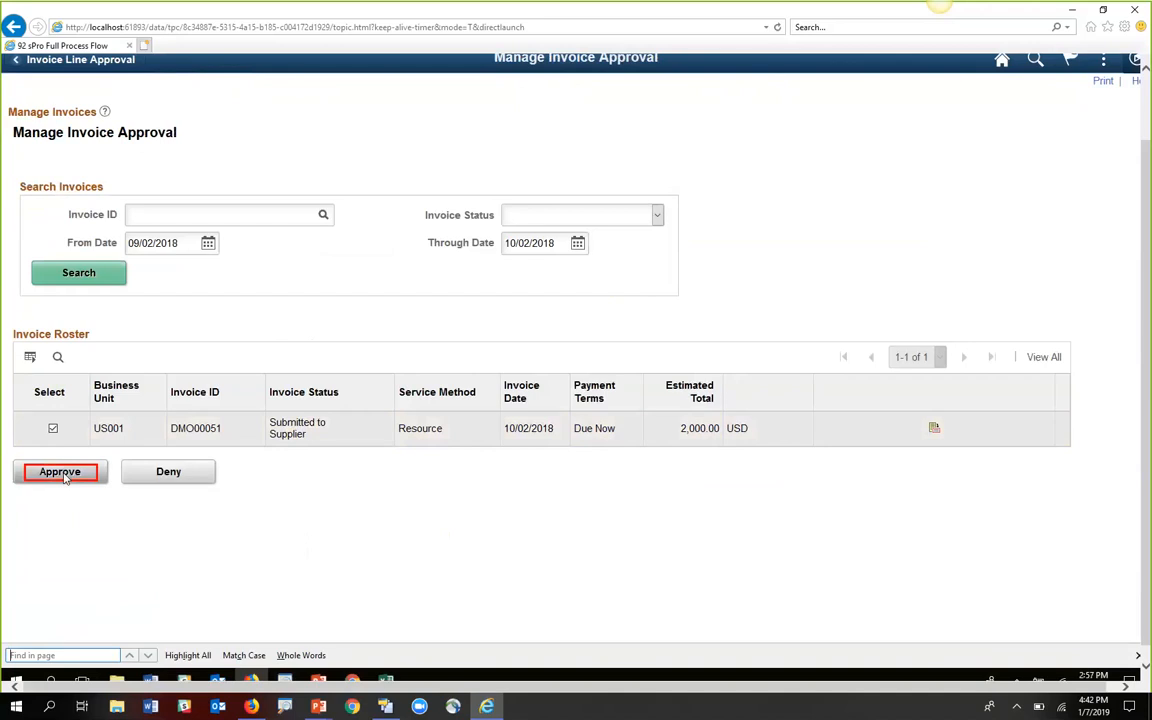
pyautogui.click(65, 477)
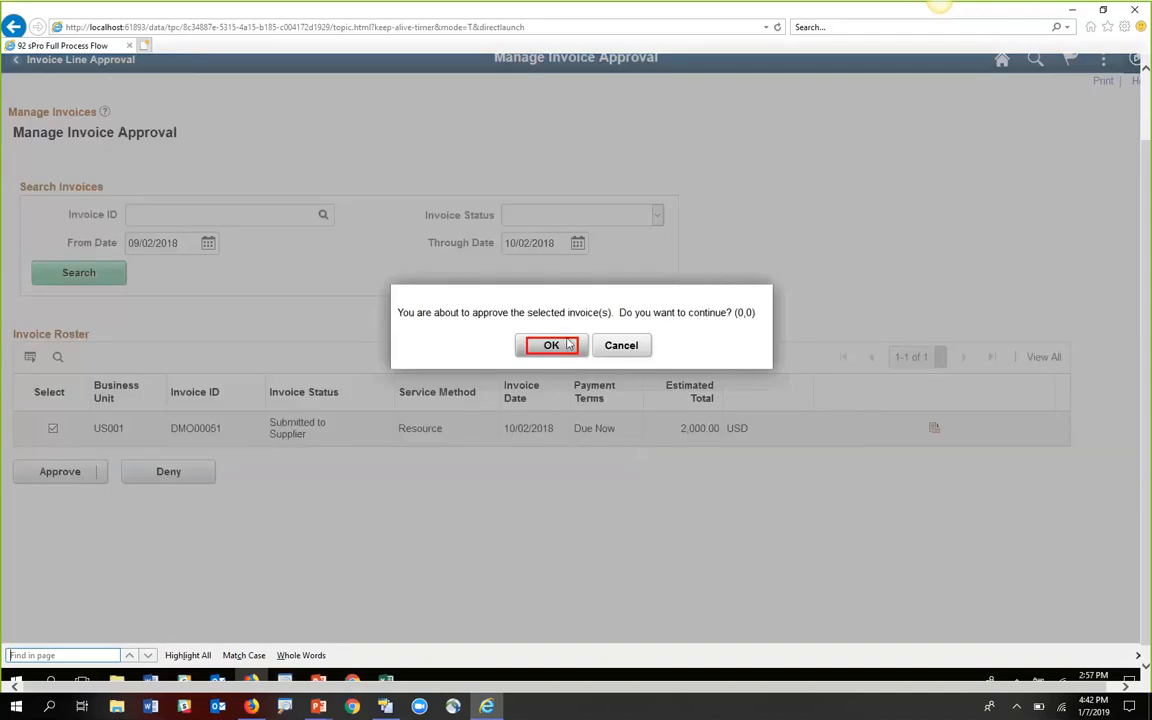
pyautogui.click(564, 348)
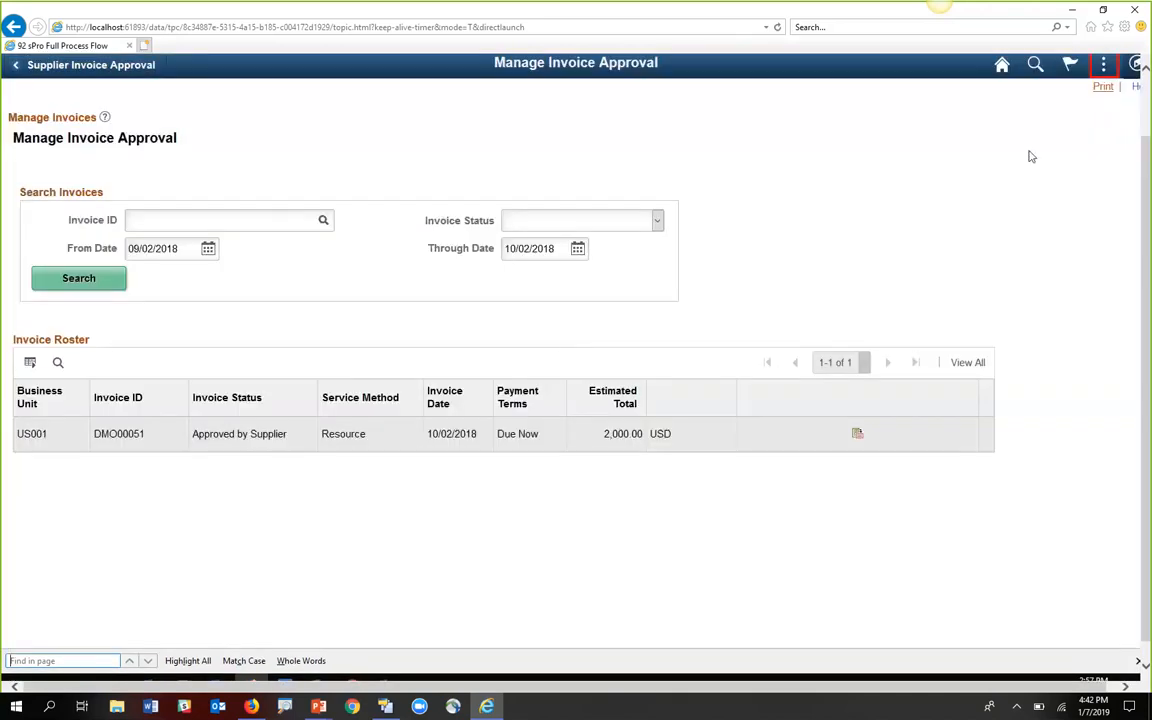
# - Sign out of the supplier contact's session and sign in as the service coordinator
pyautogui.click(1106, 70)
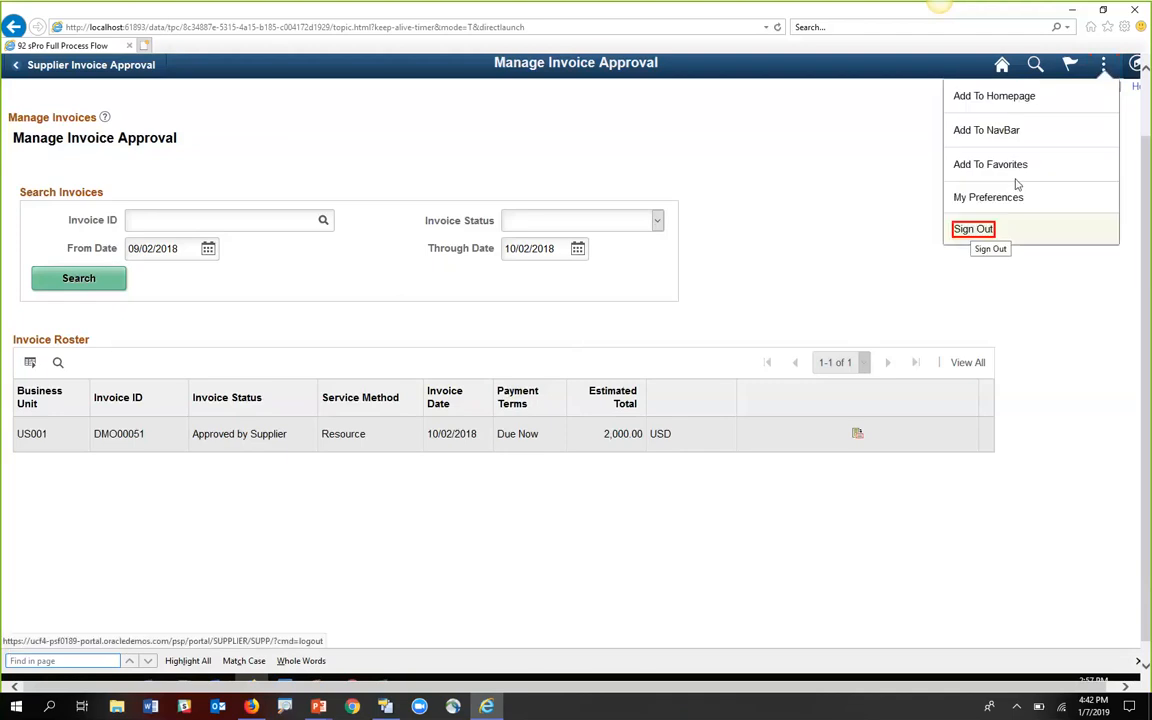
pyautogui.click(974, 229)
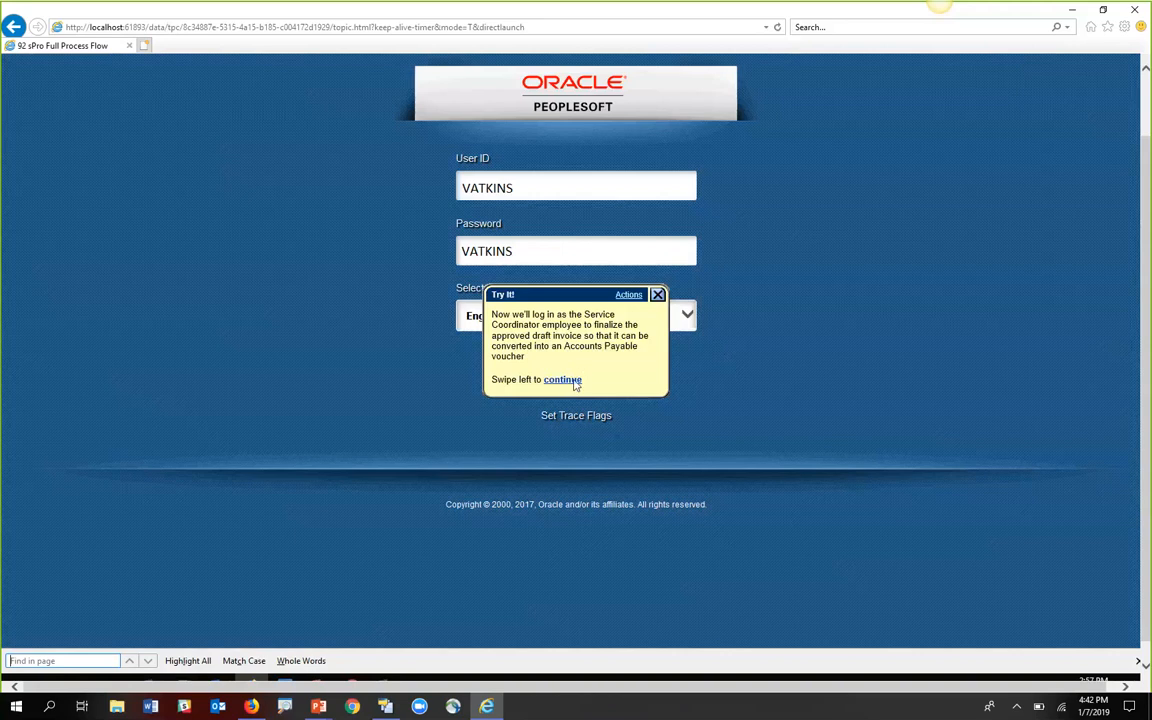
pyautogui.click(574, 382)
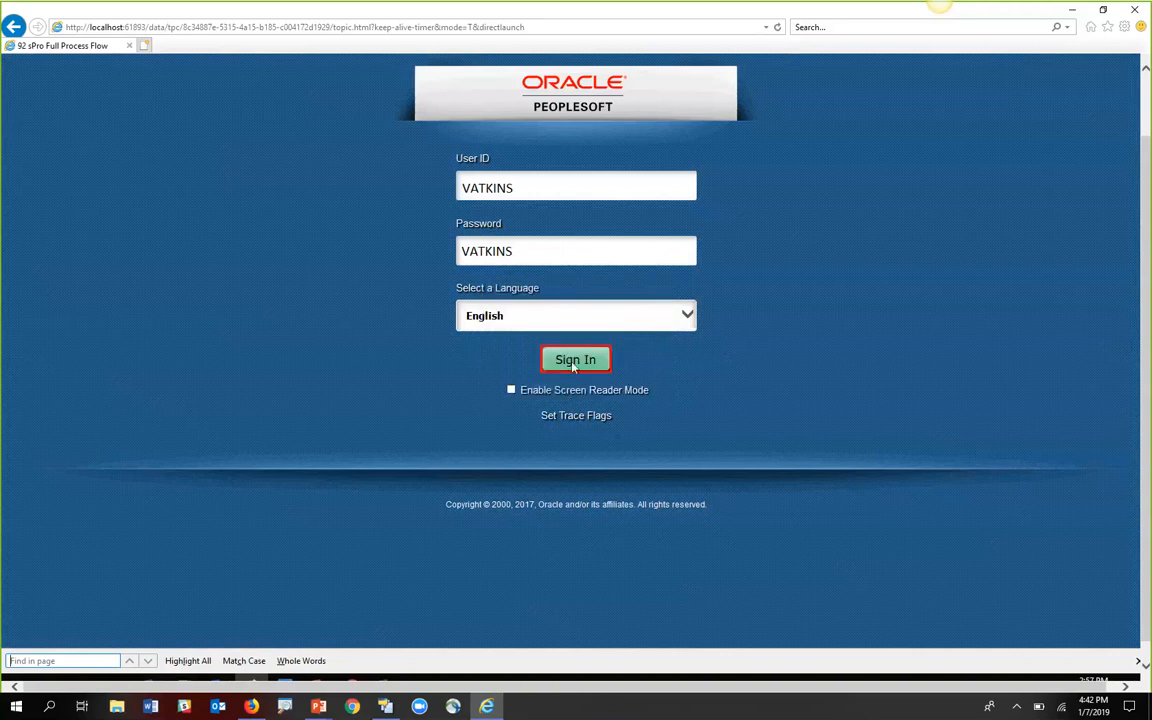
pyautogui.click(575, 362)
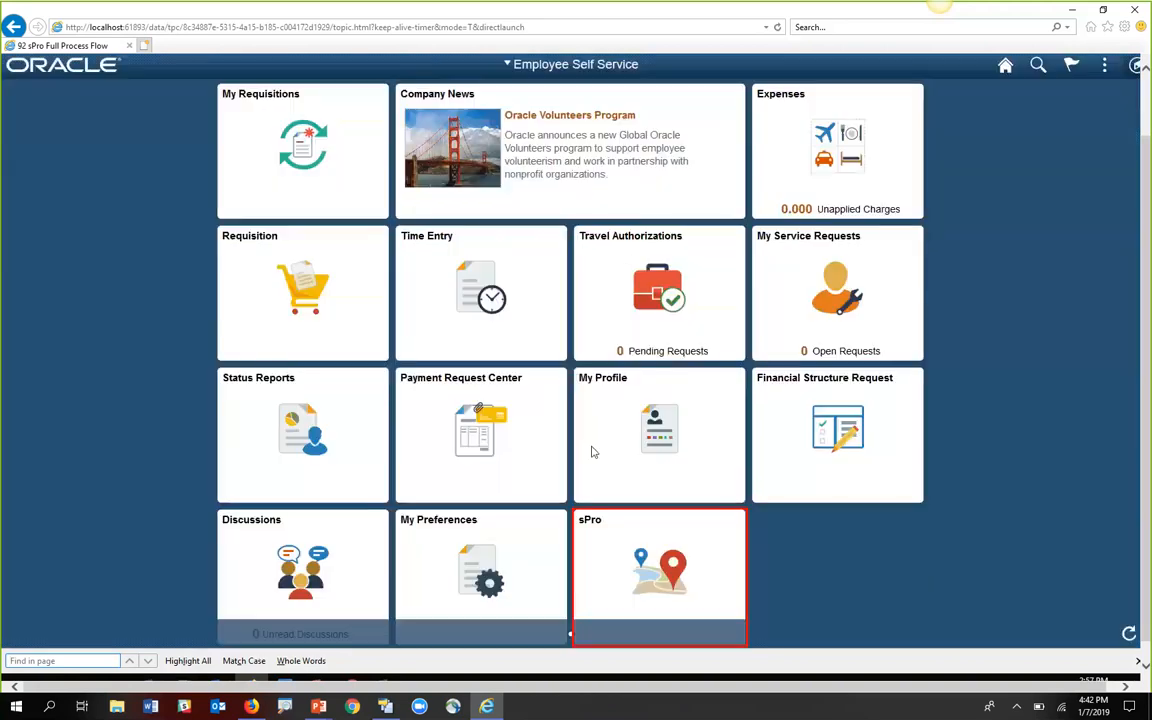
# - Go to sPro and open Export to Payables under Manage Invoices
pyautogui.click(662, 547)
pyautogui.click(74, 308)
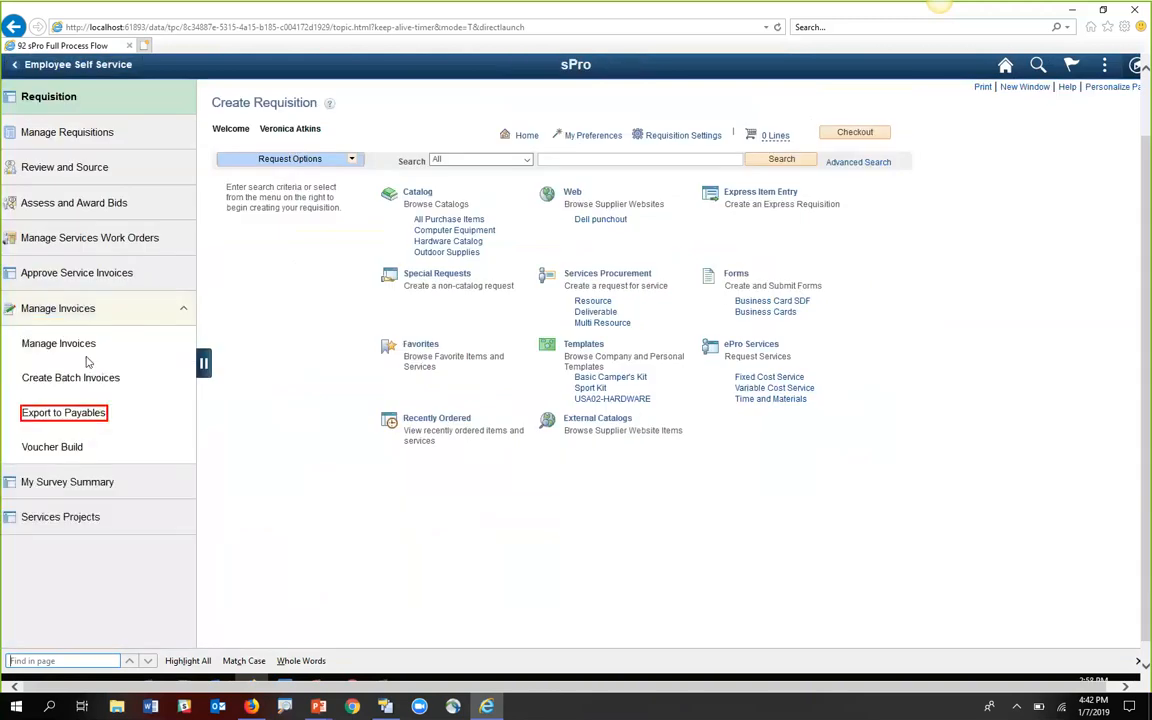
pyautogui.click(95, 414)
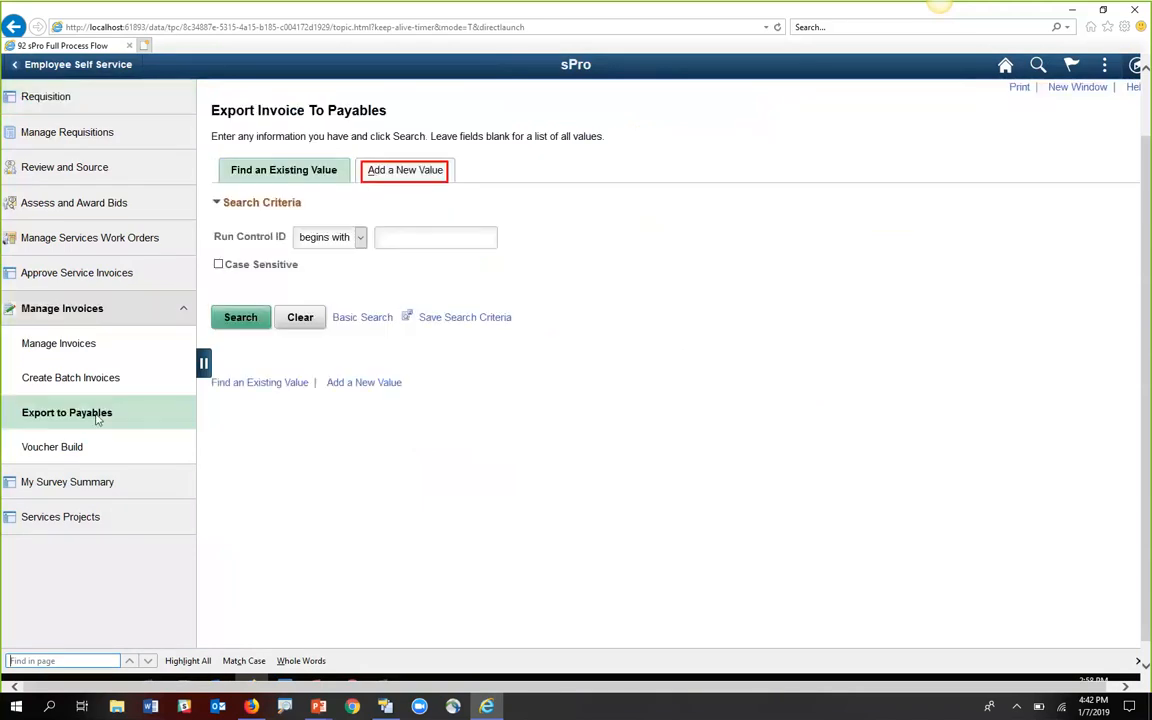
# - Add the run control SPRO_EXPORT_TO_AP and run the export to payables for business unit US001
pyautogui.click(368, 168)
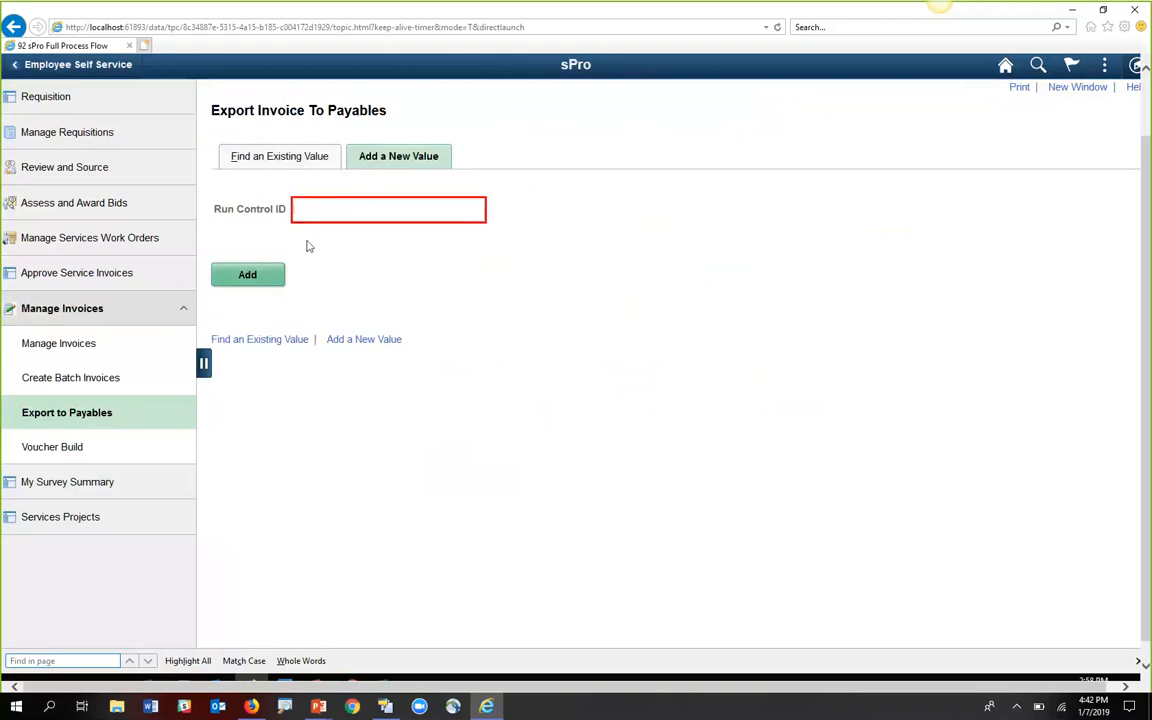
pyautogui.press('Return')
pyautogui.click(247, 275)
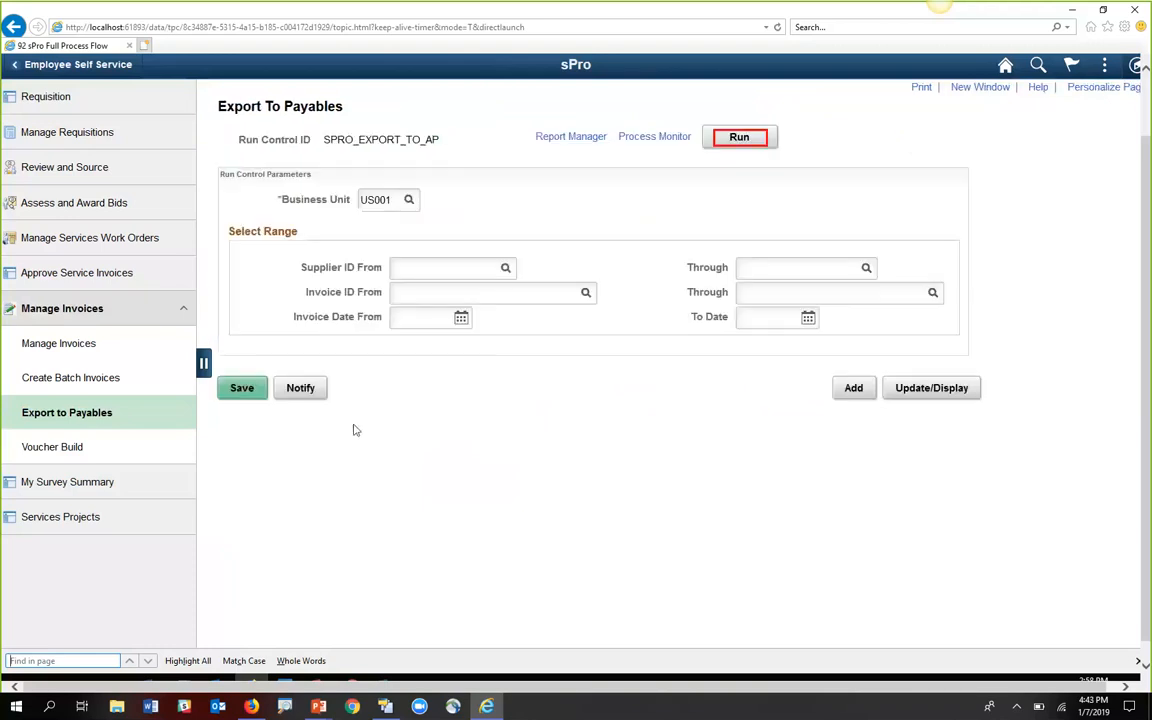
pyautogui.click(741, 140)
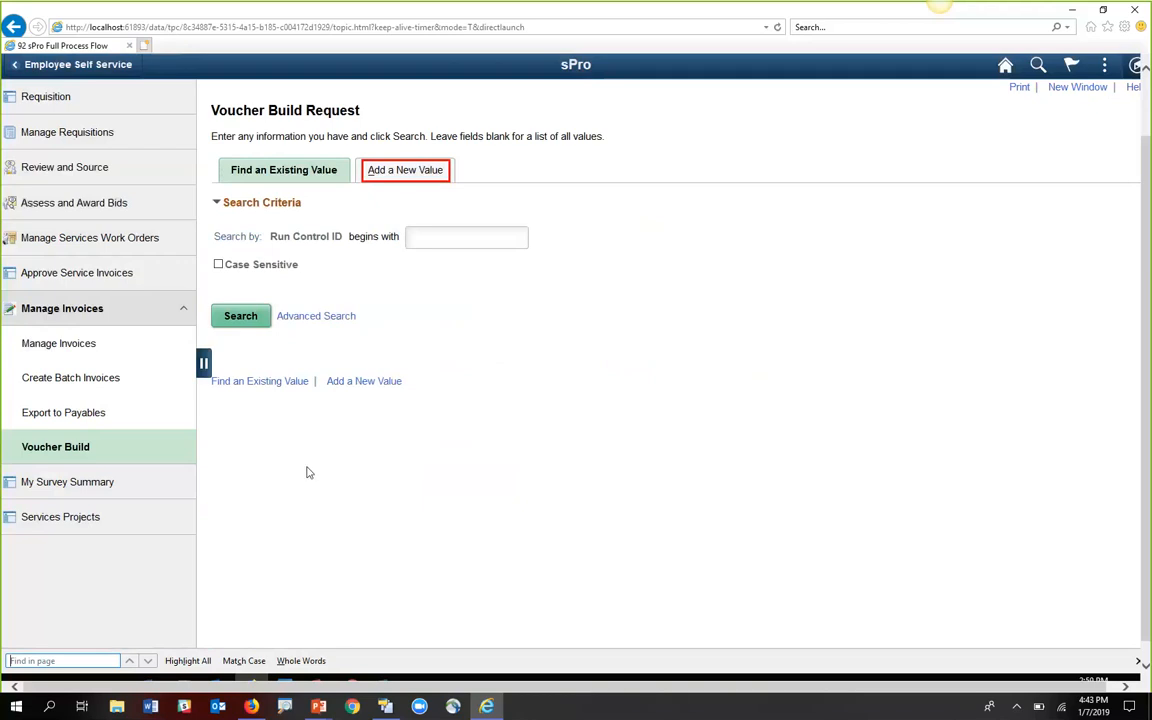
# - Add the run control SPRO_VOUCHER_BUILD and run Voucher Build for all units with New Voucher Data as the source
pyautogui.click(421, 176)
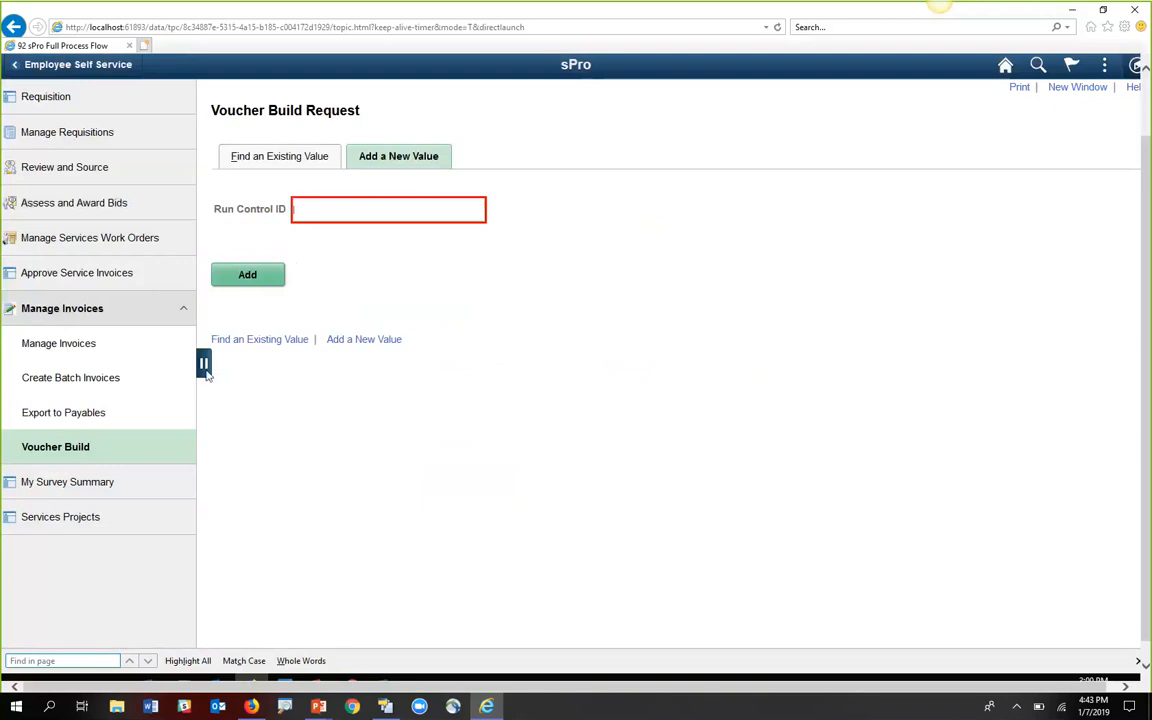
pyautogui.press('Return')
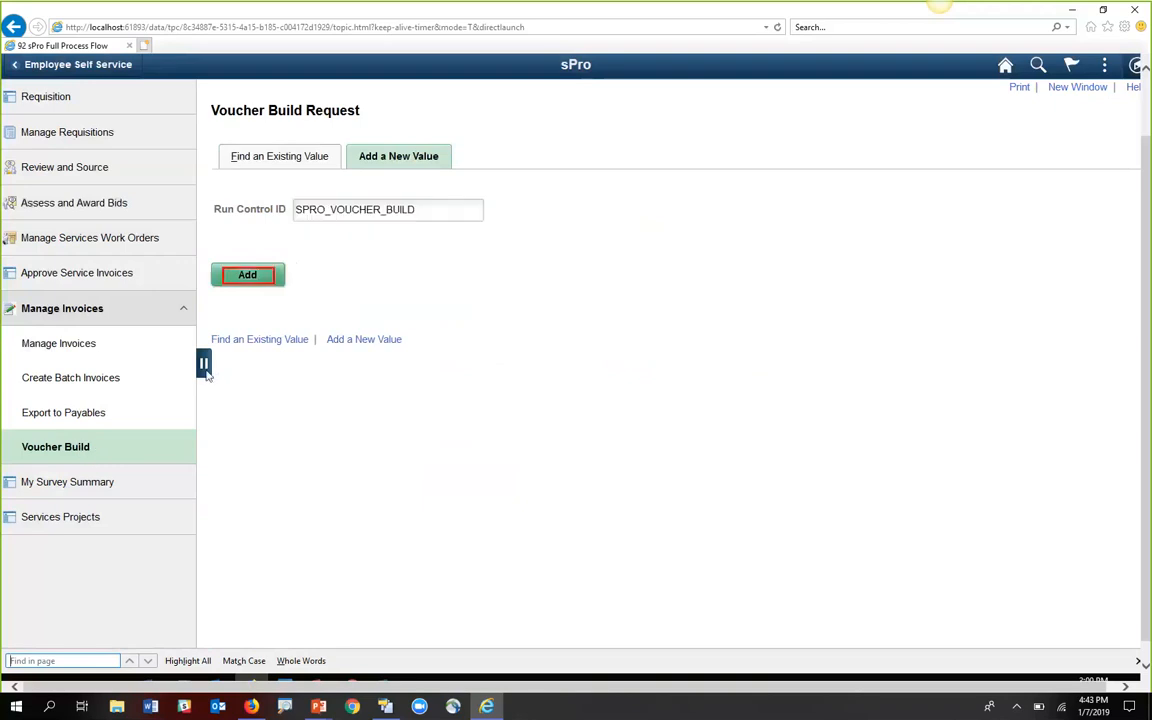
pyautogui.click(249, 276)
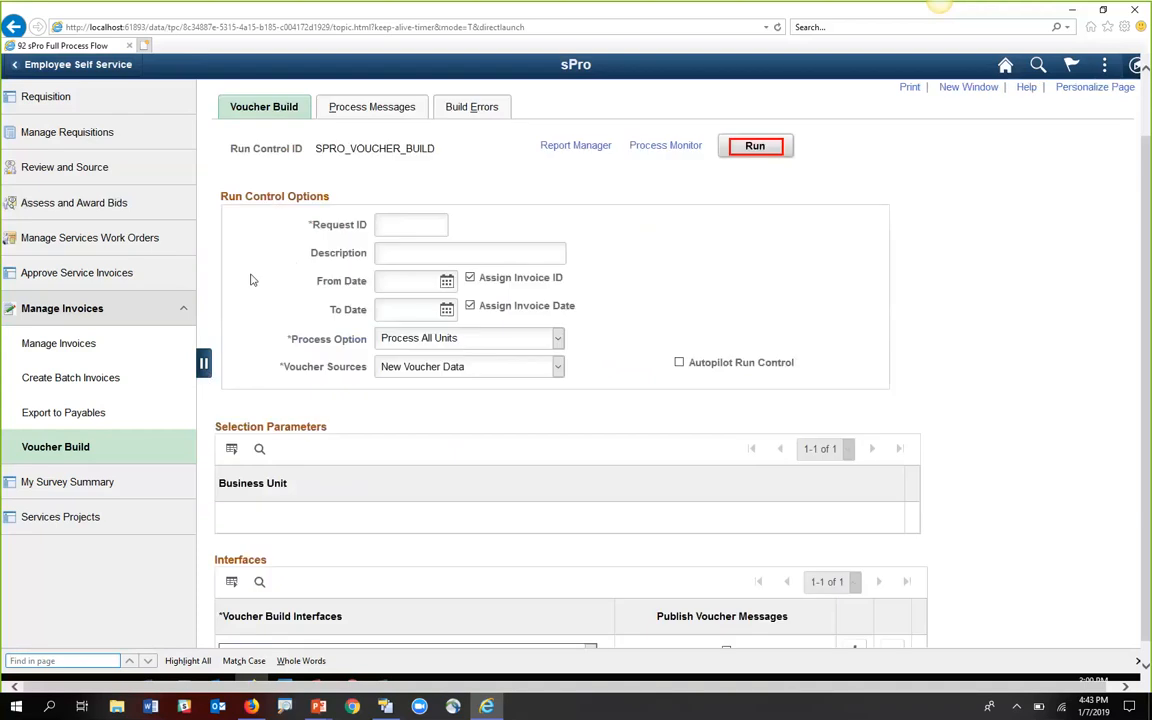
pyautogui.click(757, 150)
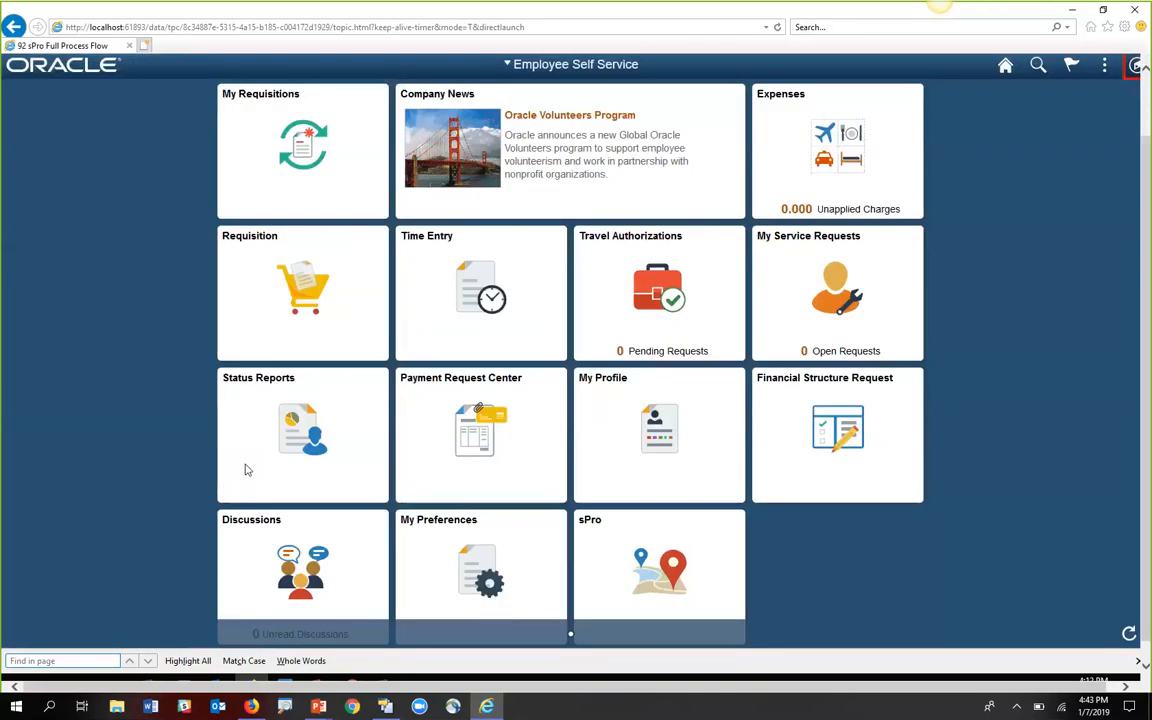
# - Open the voucher Regular Entry page from the recently visited places
pyautogui.click(1135, 67)
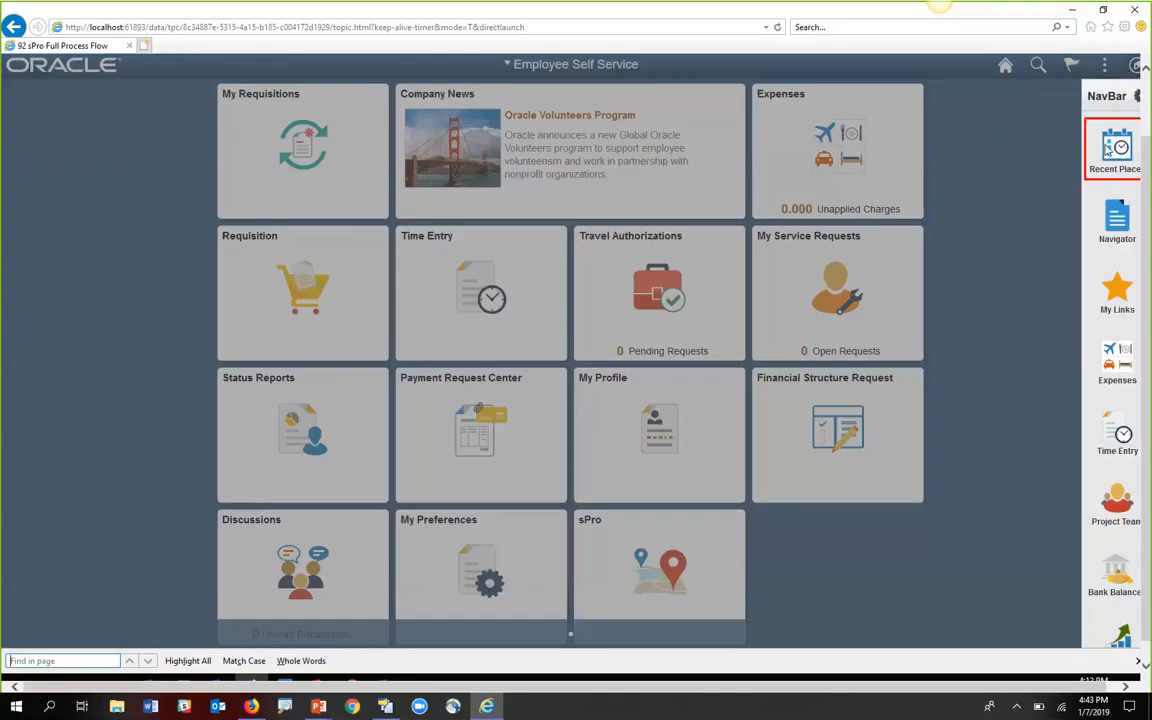
pyautogui.click(1106, 151)
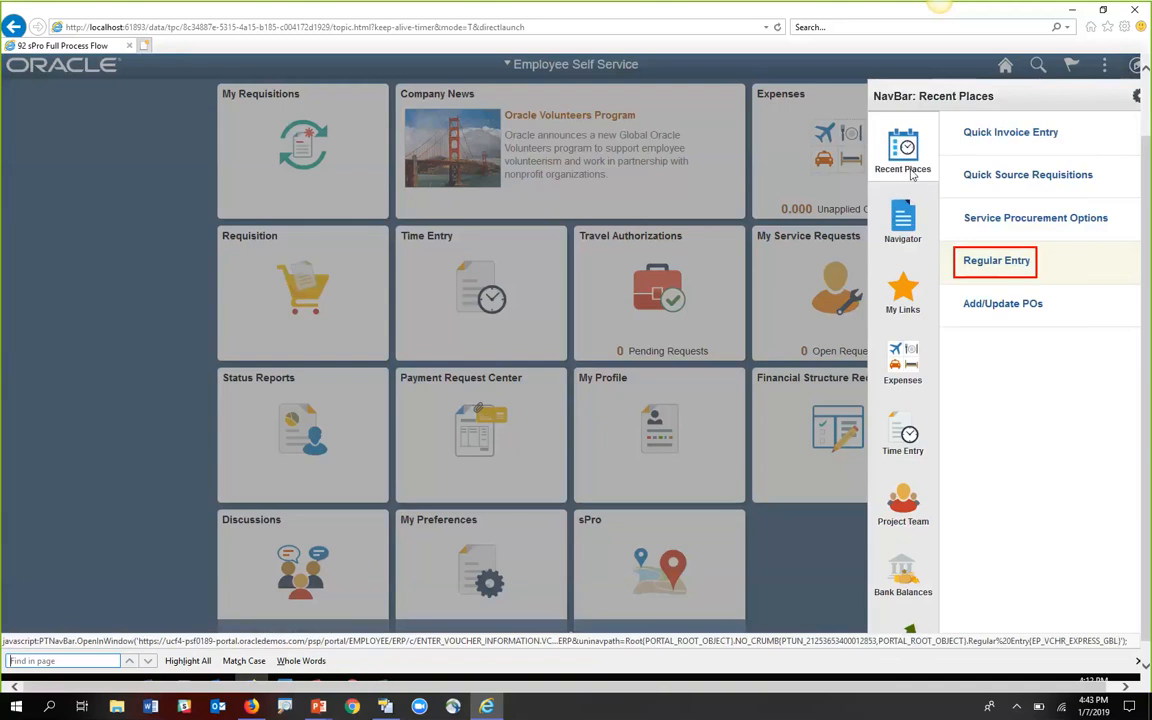
pyautogui.click(987, 262)
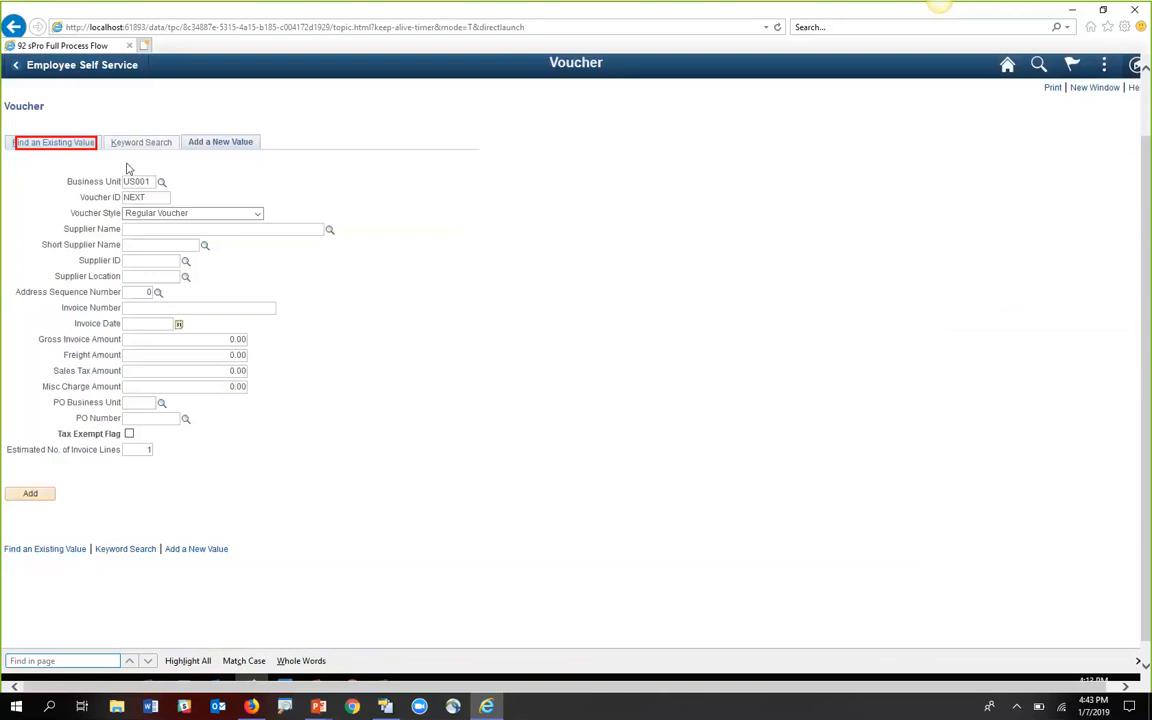
# - Search the existing US001 vouchers with Services Procurement as the voucher source
pyautogui.click(82, 142)
pyautogui.click(190, 370)
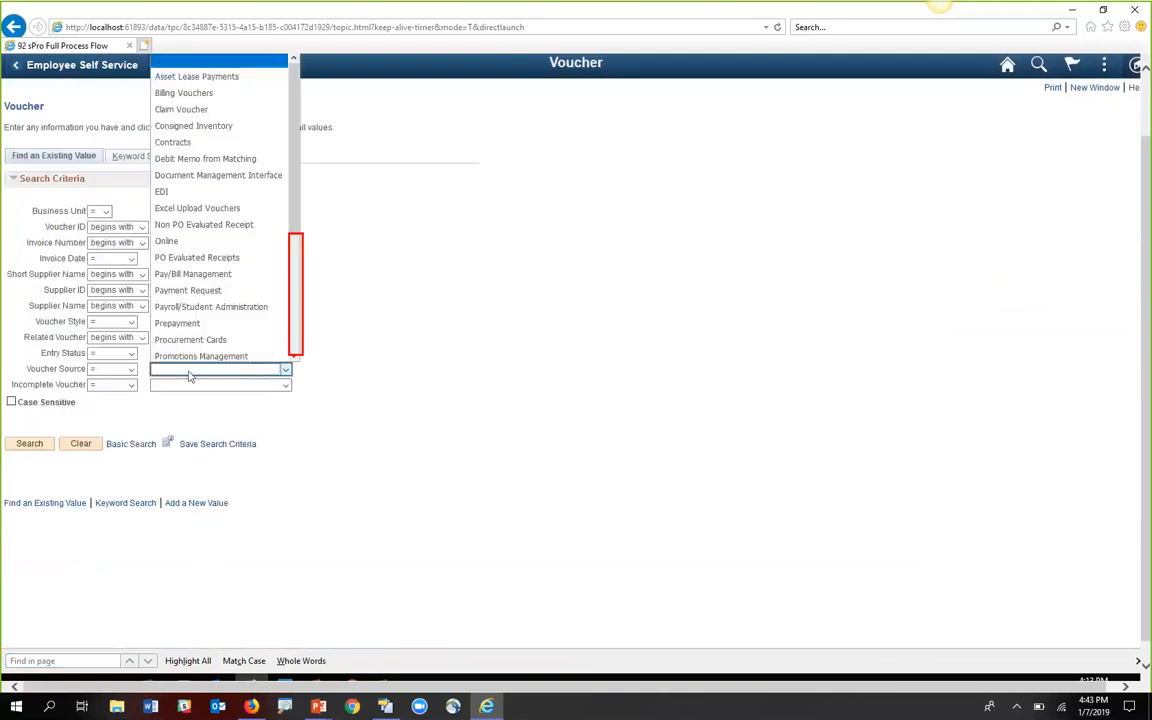
pyautogui.scroll(-4, 250, 320)
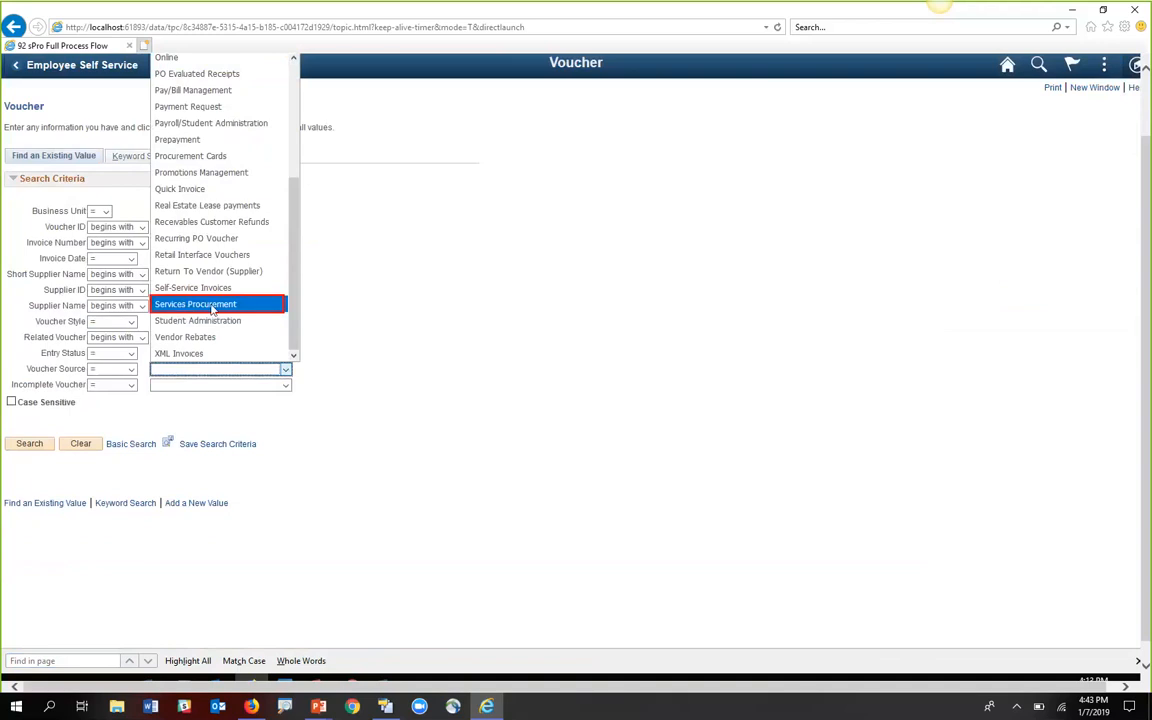
pyautogui.click(212, 308)
pyautogui.click(29, 443)
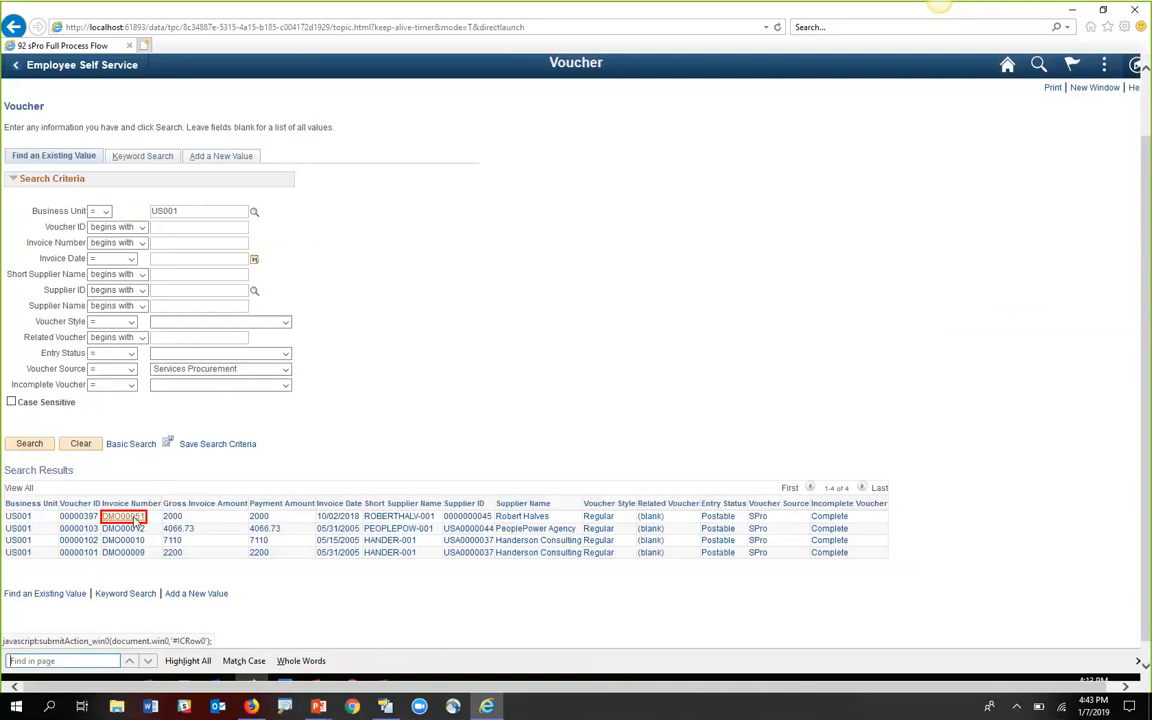
pyautogui.click(137, 518)
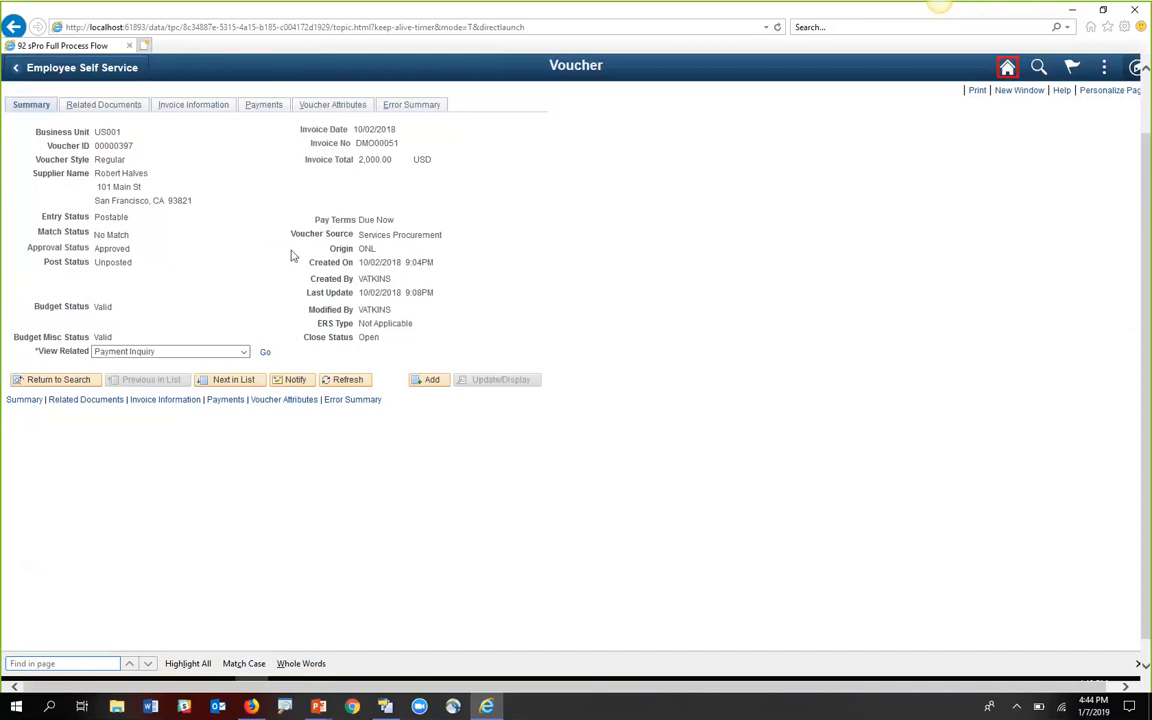
pyautogui.click(388, 239)
pyautogui.click(1007, 67)
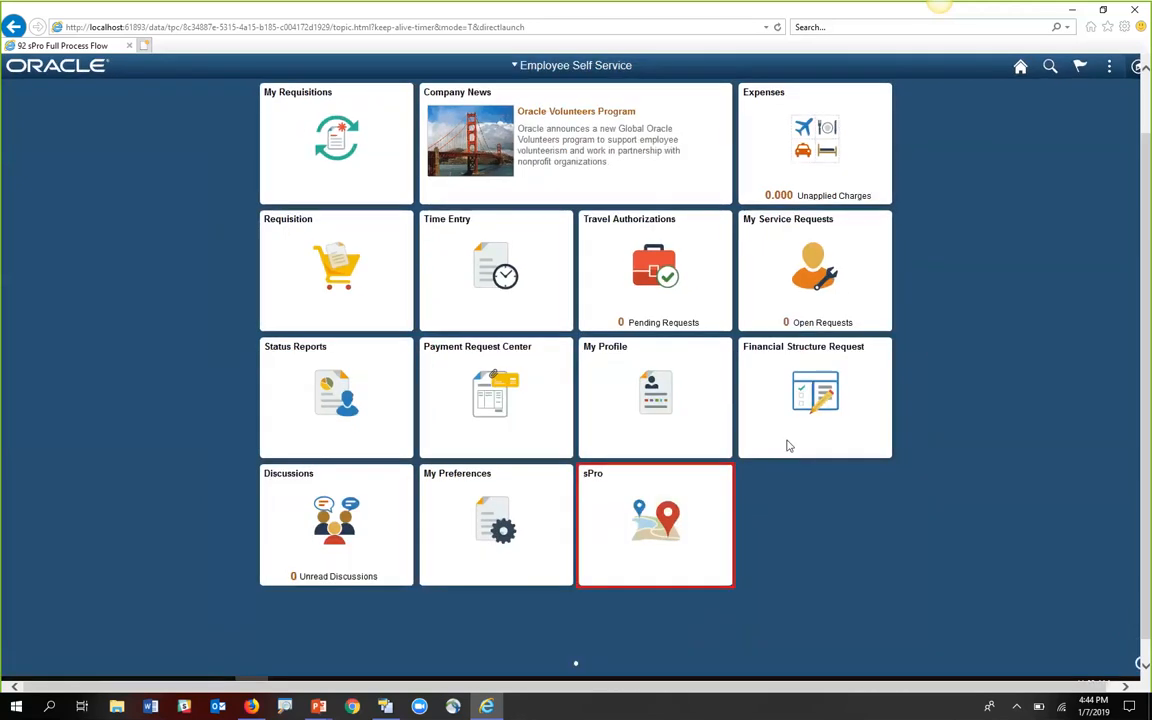
# - Go to Manage Services Work Orders in sPro and open the second-listed Robert Halves work order
pyautogui.click(695, 528)
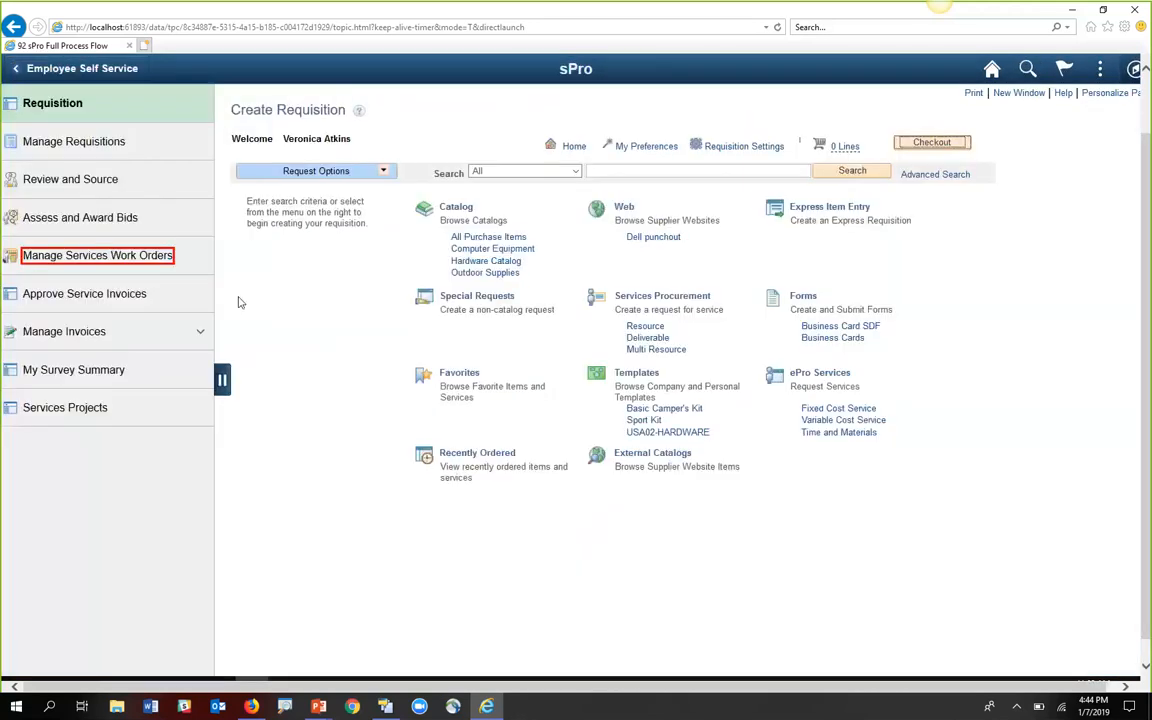
pyautogui.click(110, 256)
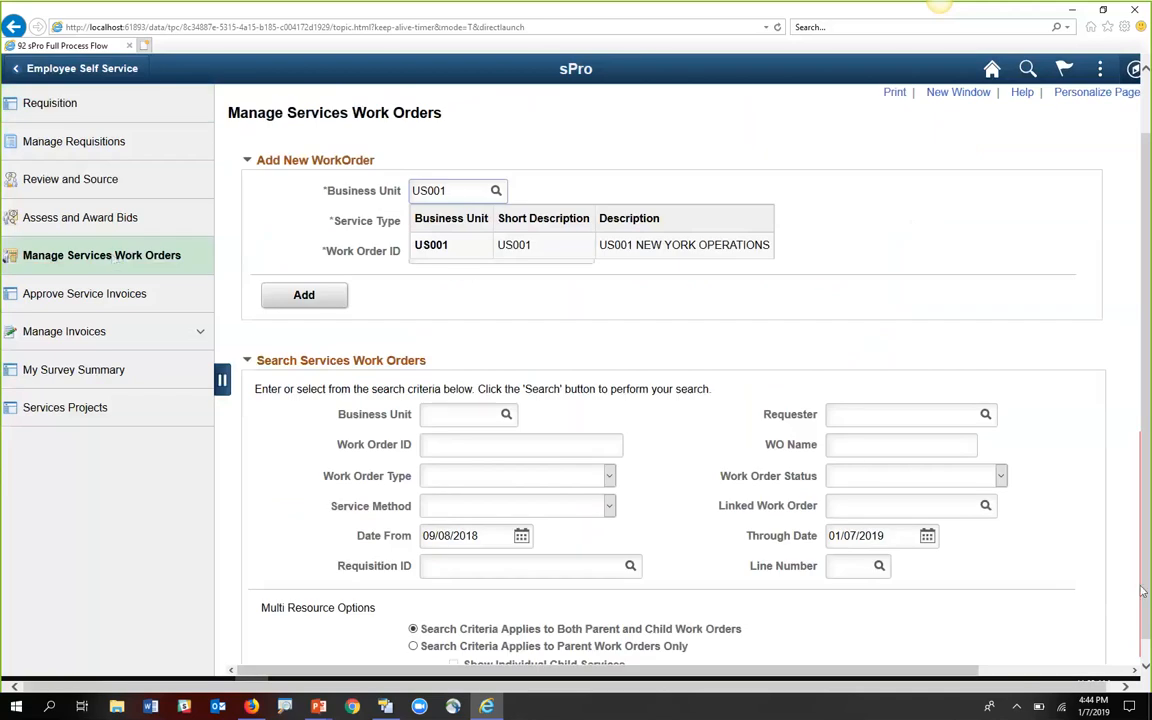
pyautogui.scroll(-4, 640, 540)
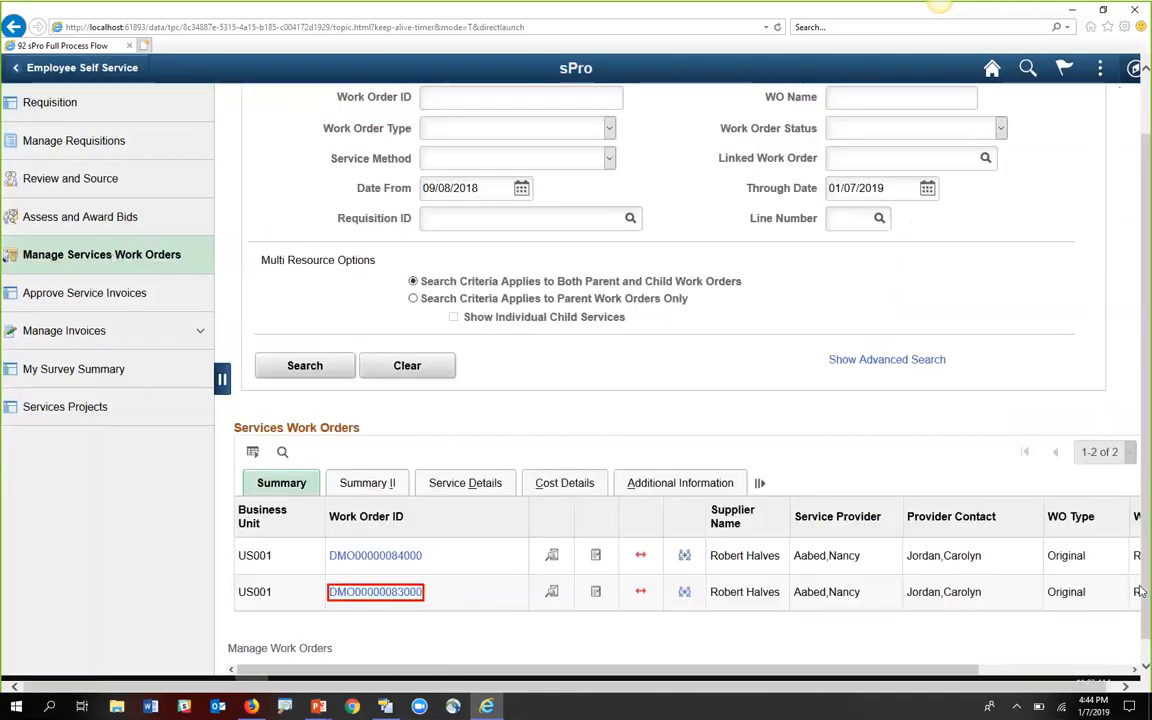
pyautogui.click(380, 593)
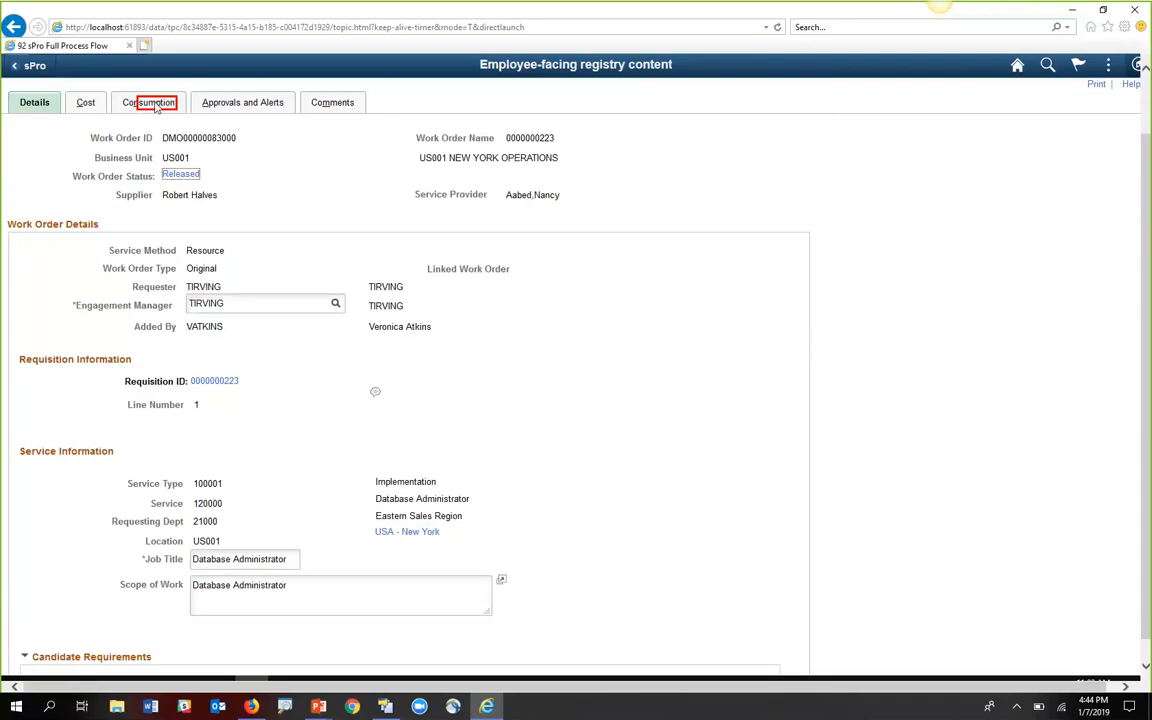
# - Review the work order's consumption summary and its timesheet and invoice consumption details, and return to the homepage
pyautogui.click(155, 105)
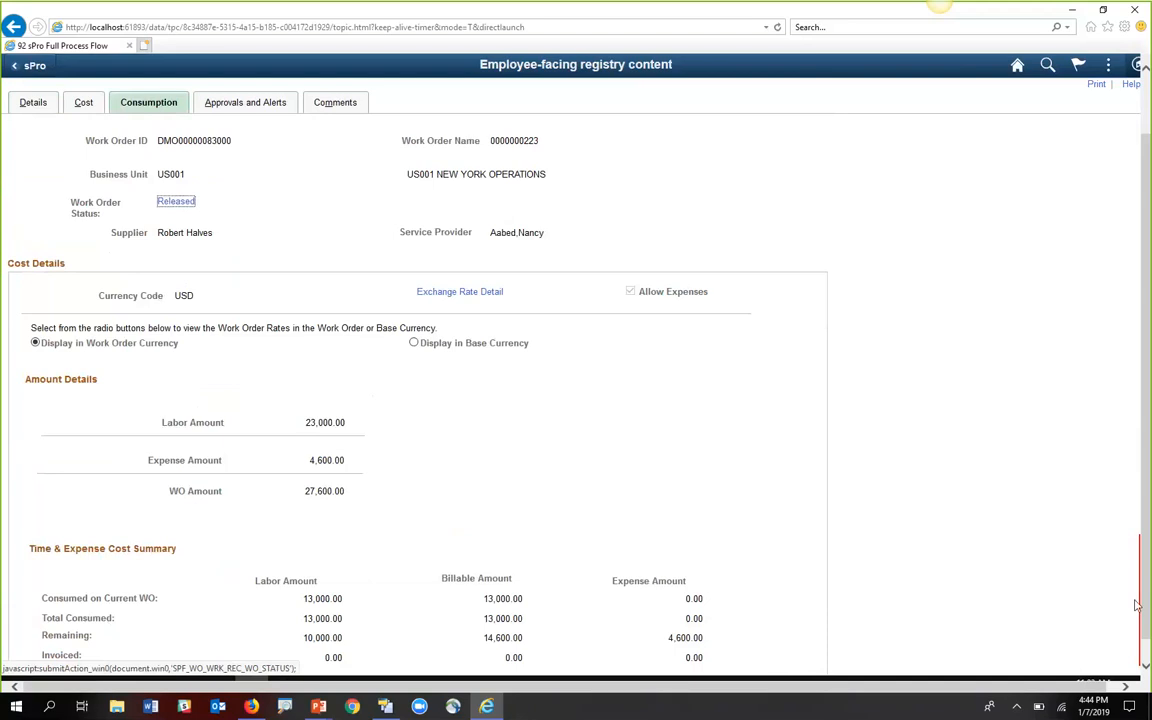
pyautogui.scroll(-3, 1137, 605)
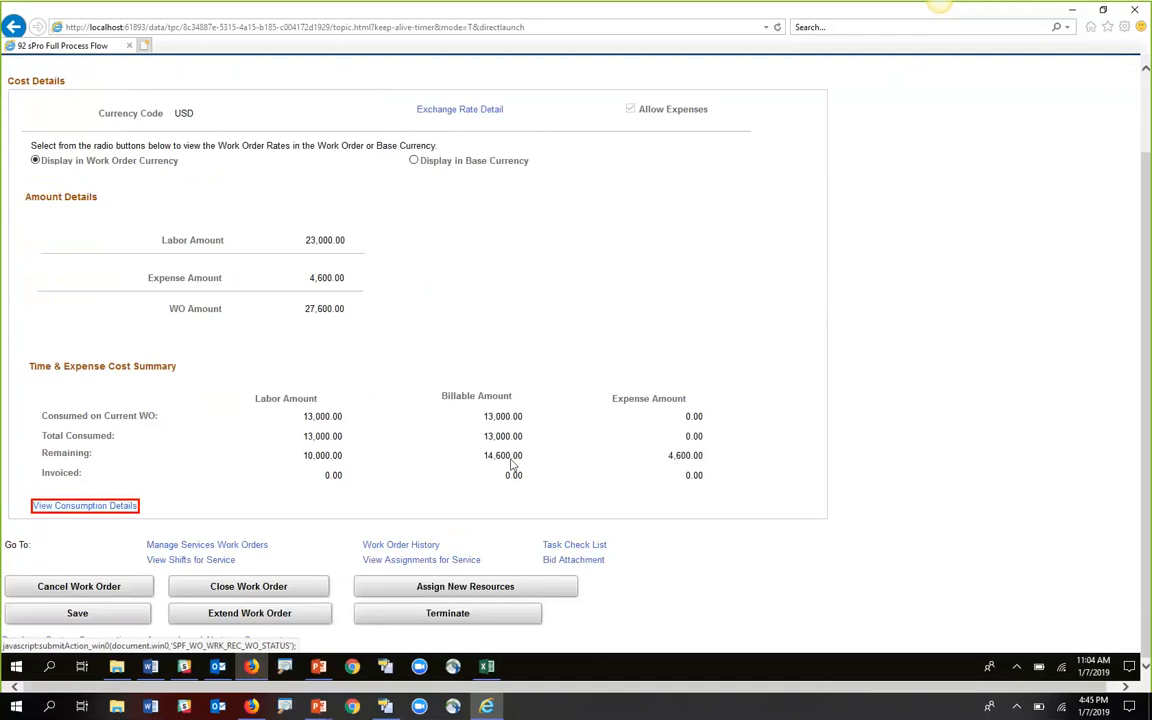
pyautogui.click(140, 507)
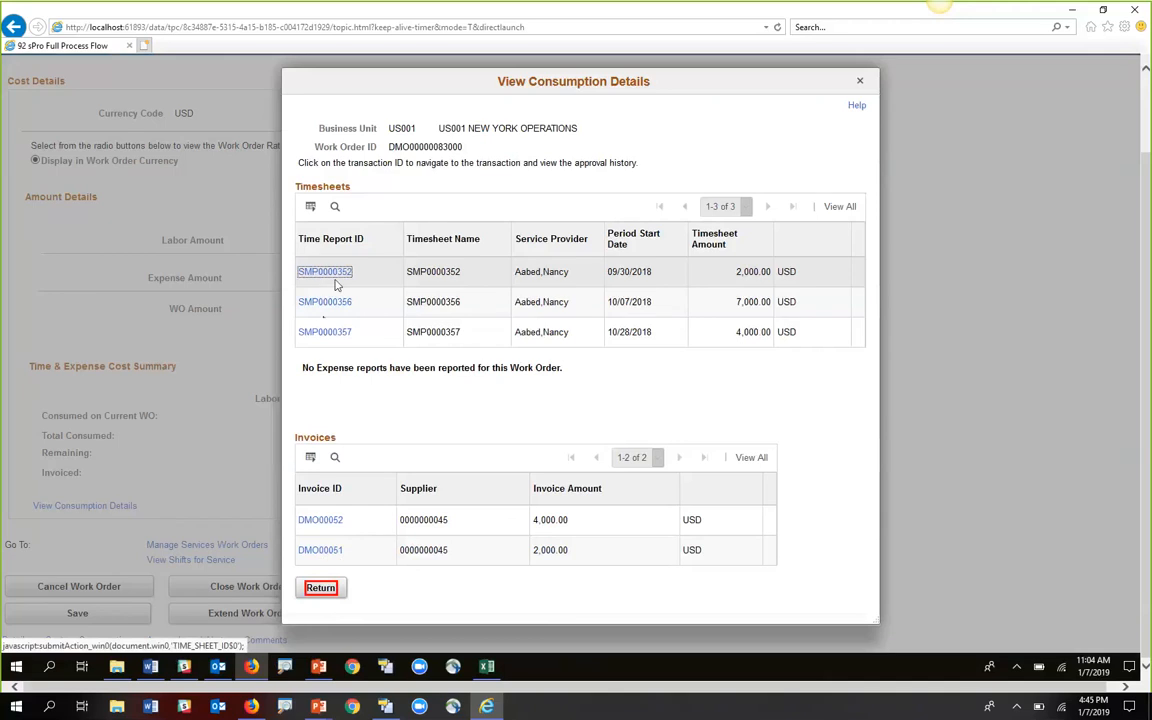
pyautogui.click(320, 588)
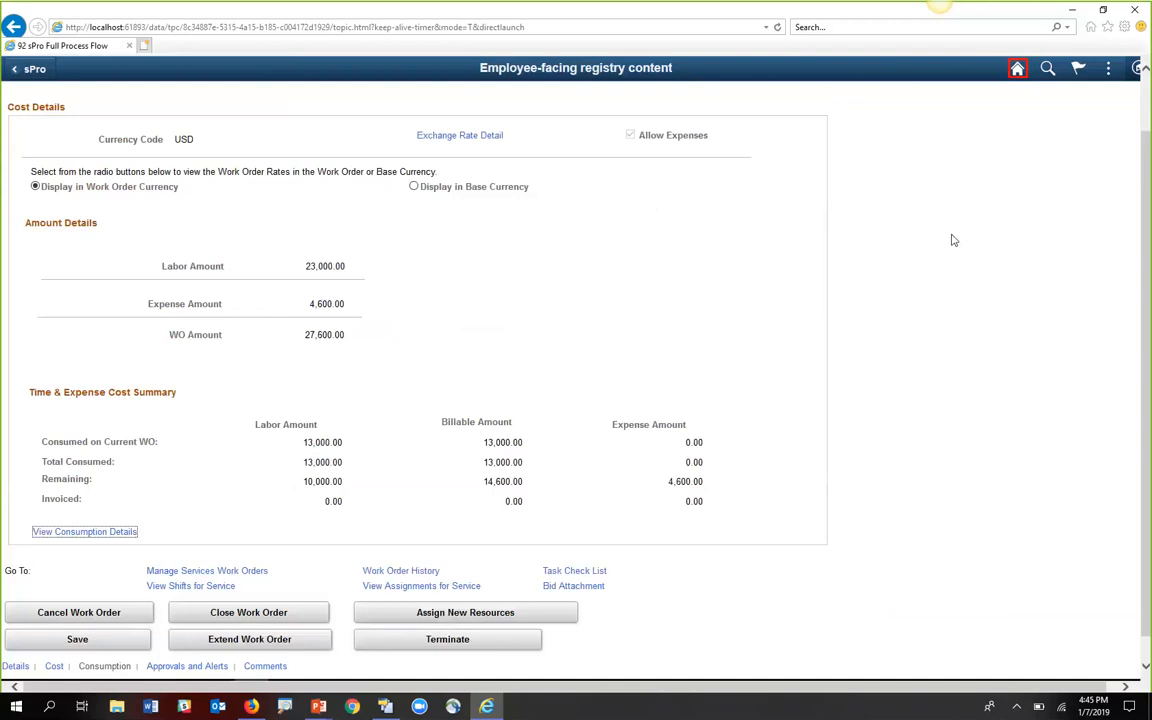
pyautogui.click(1016, 70)
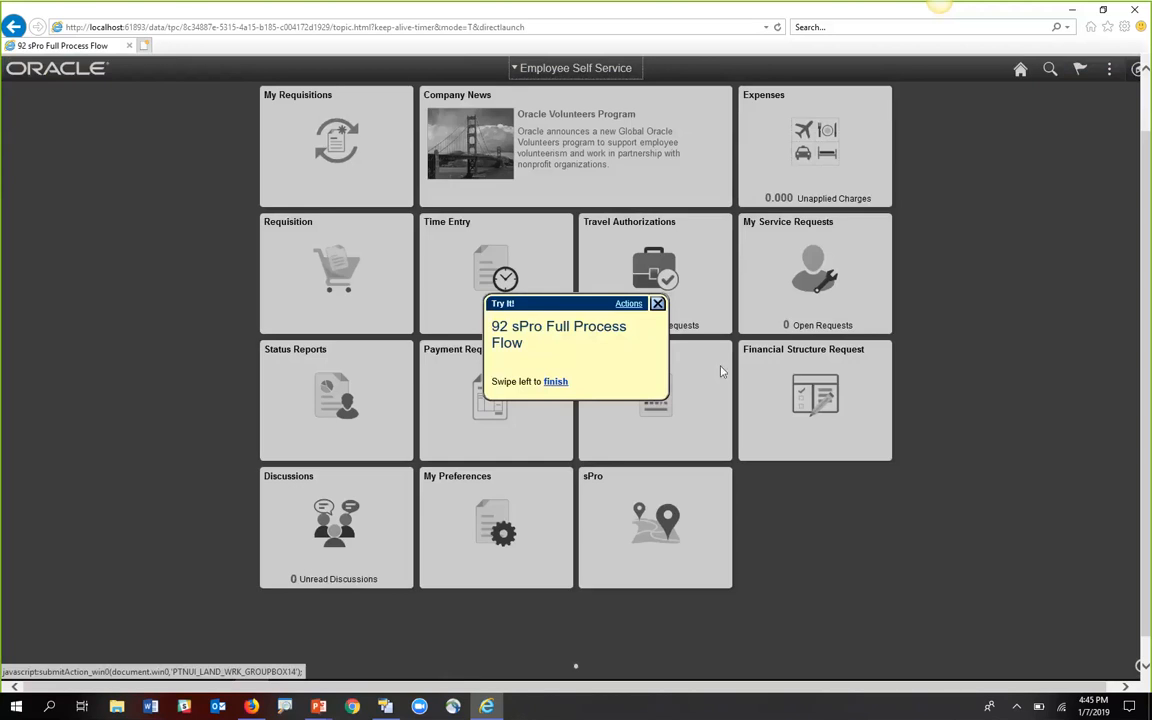
# - Switch to the PowerPoint slide show
pyautogui.hotkey('alt', 'Tab')
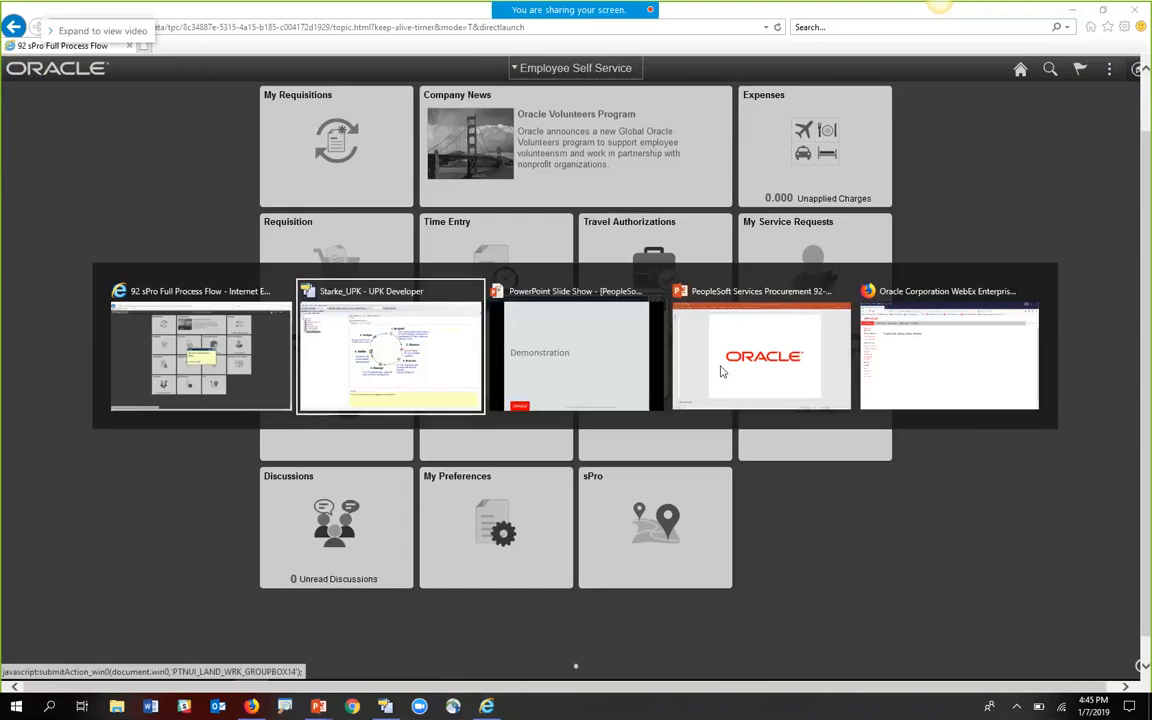
pyautogui.click(620, 368)
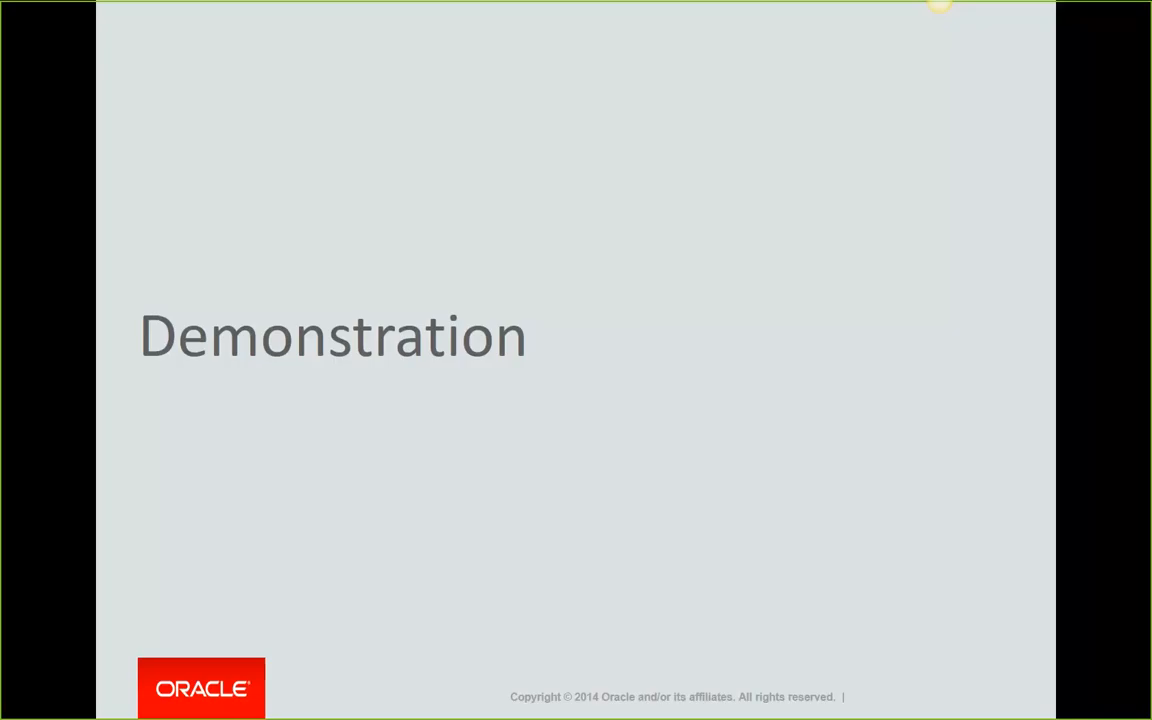